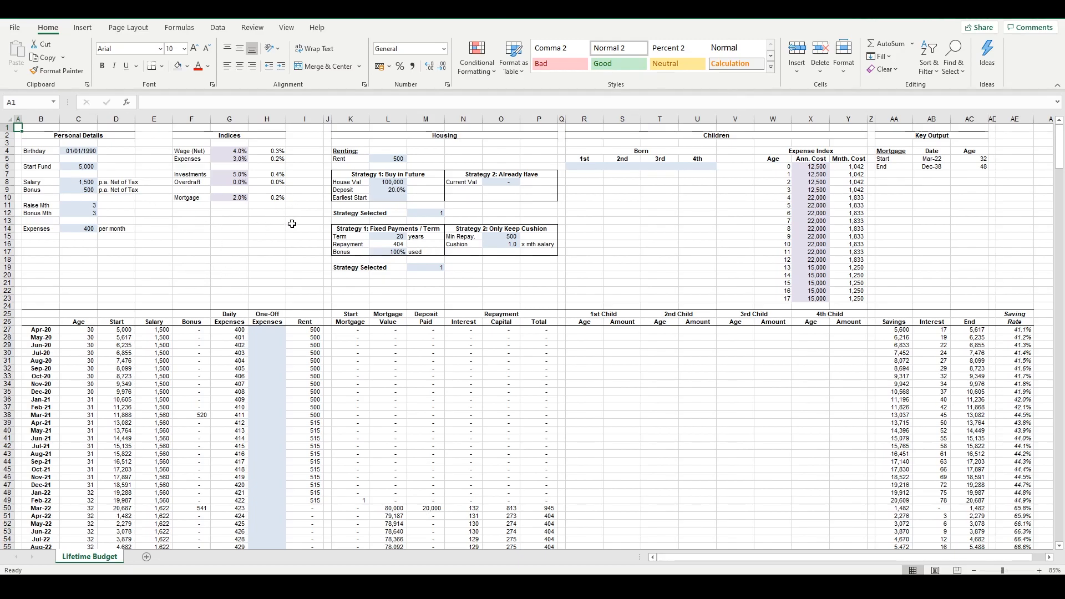
Review the sheet layout: the Personal Details block, the full assumptions area above row 25, and the monthly projection table beneath it
left_click_drag(40, 136, 122, 238)
left_click(154, 244)
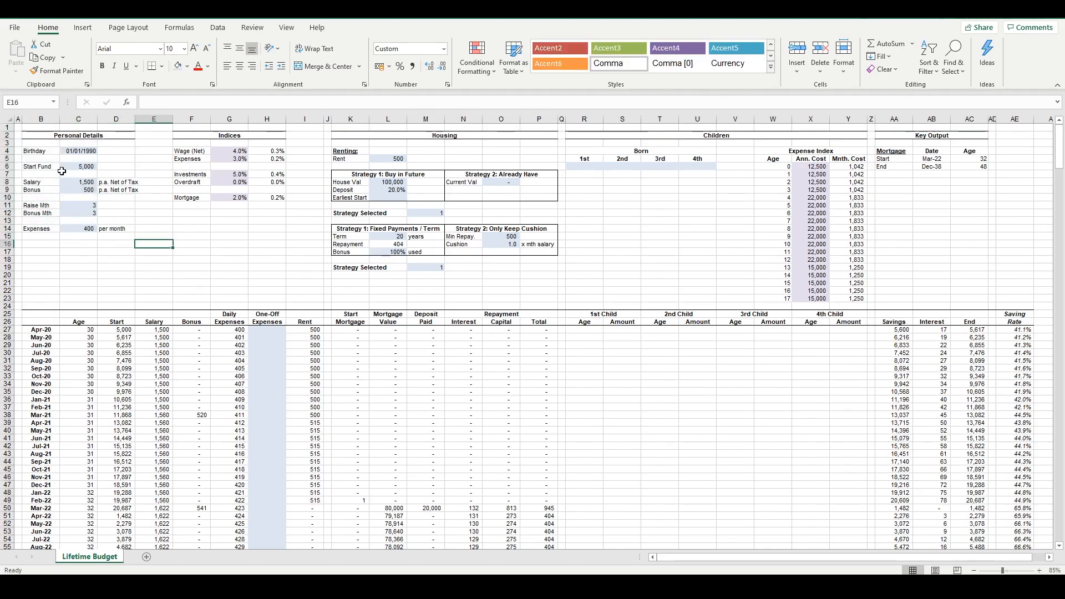
left_click_drag(33, 136, 1021, 292)
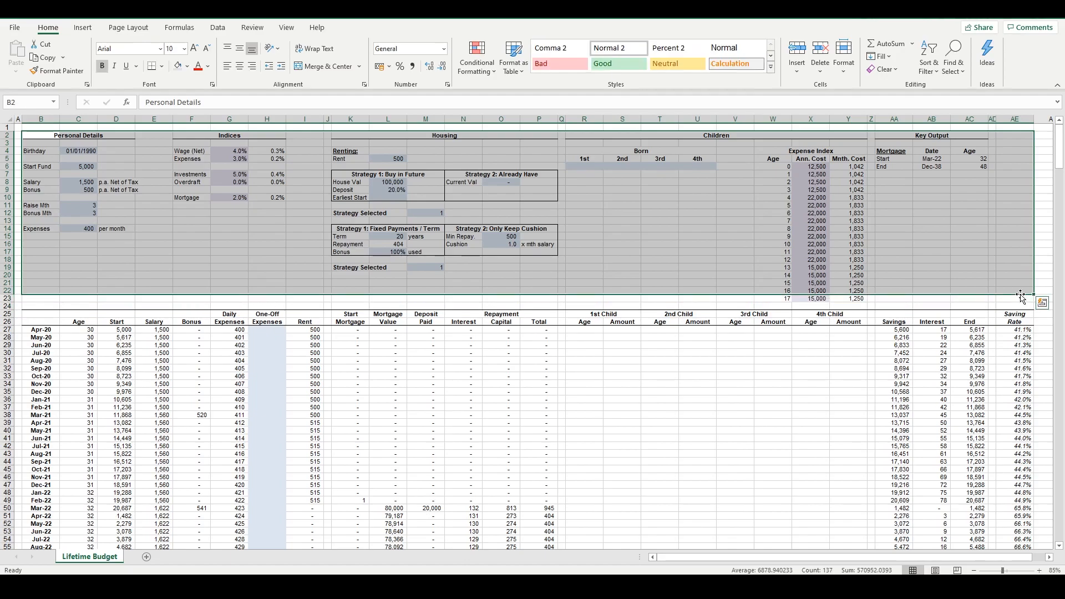
left_click(290, 220)
left_click_drag(40, 314, 1001, 486)
left_click(313, 274)
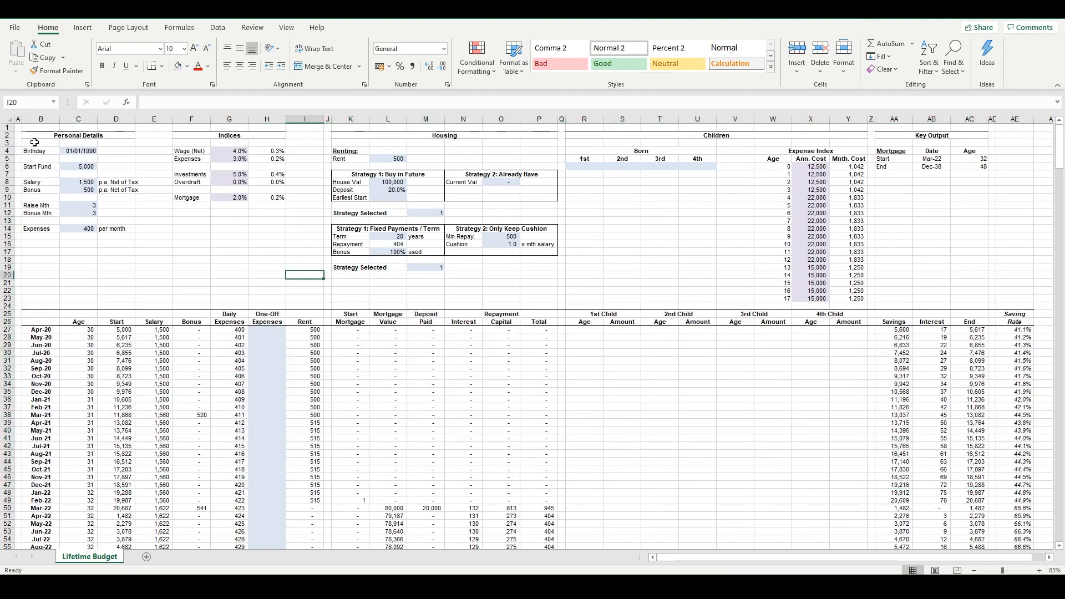
left_click_drag(33, 138, 1016, 301)
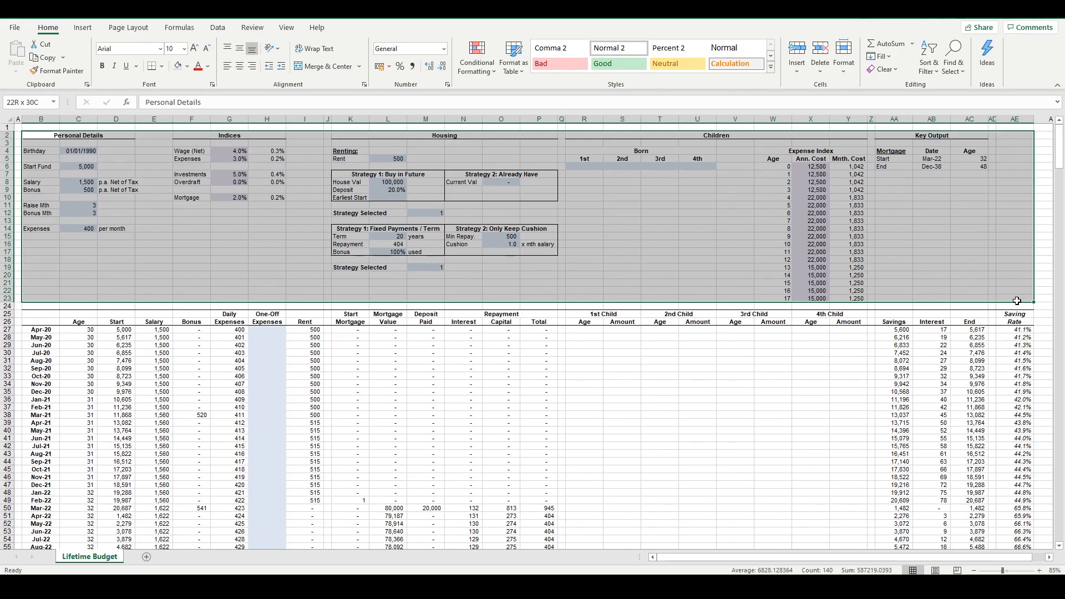
left_click_drag(1016, 300, 1019, 307)
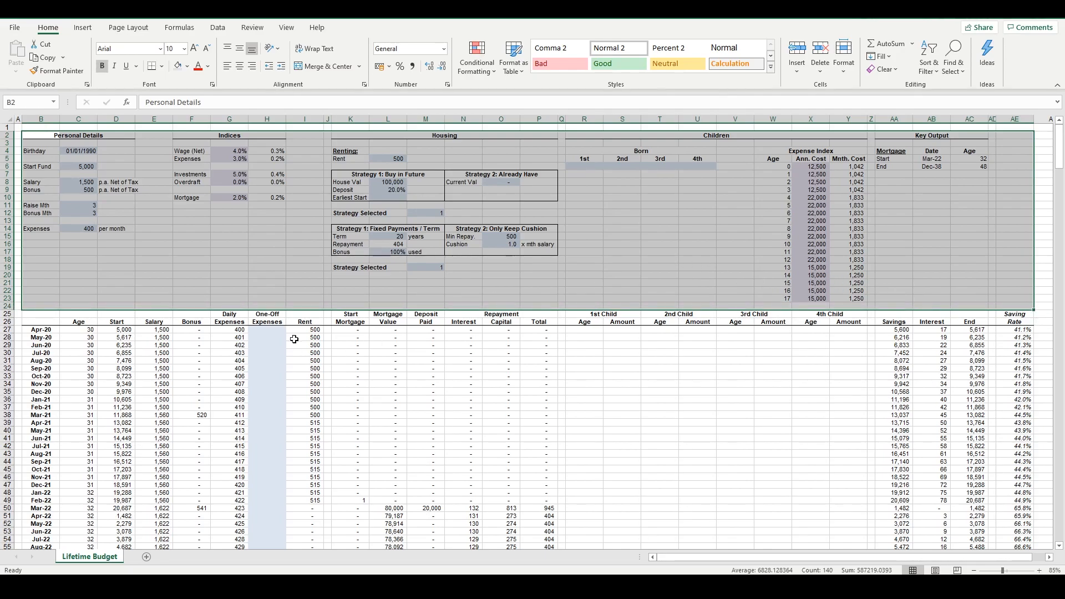
Examine the shaded One-Off Expenses entry column in the monthly projection table
left_click_drag(268, 329, 272, 516)
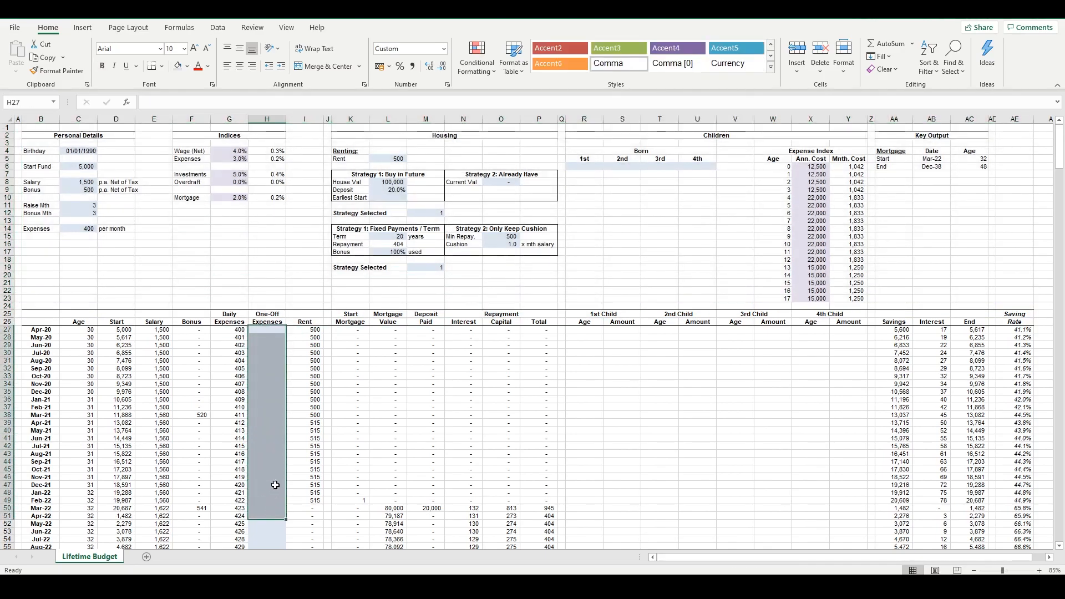
scroll(266, 378, "down", 1)
scroll(271, 380, "up", 1)
left_click(268, 269)
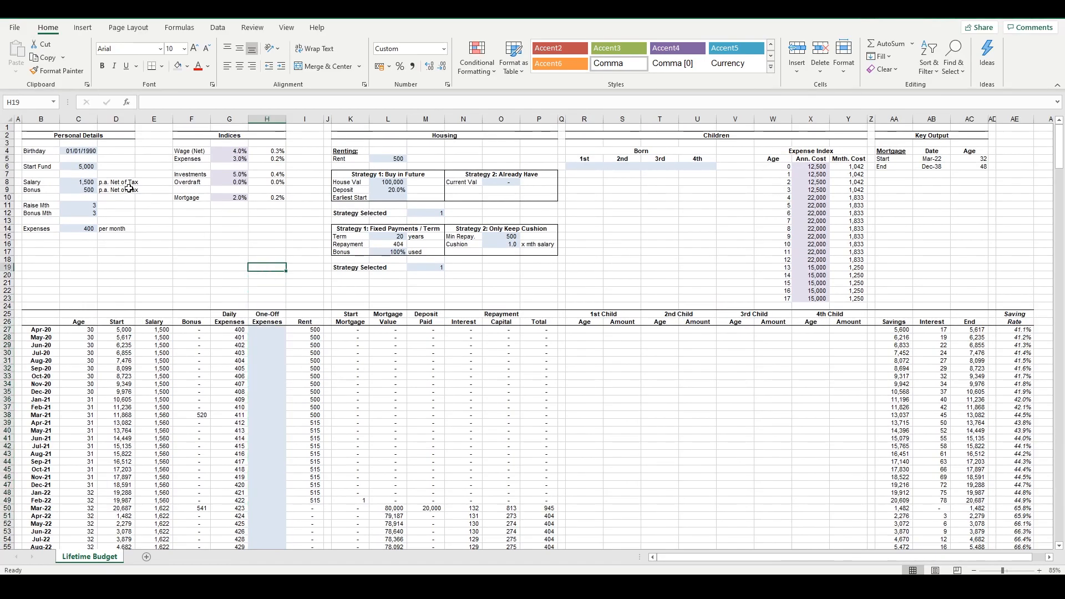
Examine the shaded input cells in Personal Details and the annual percentage inputs in the Indices block
left_click(83, 153)
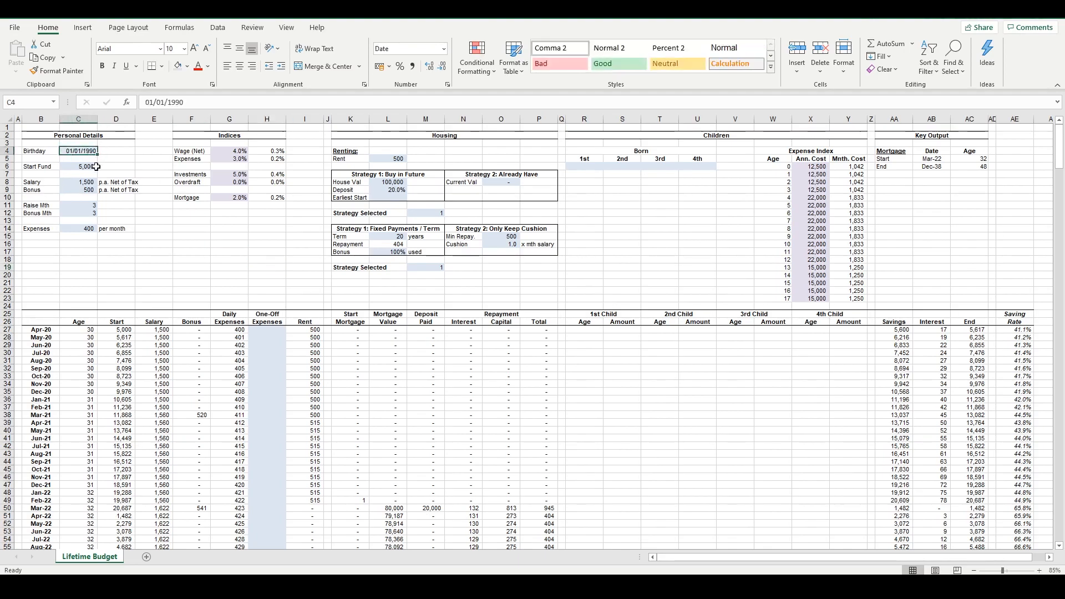
left_click(229, 154)
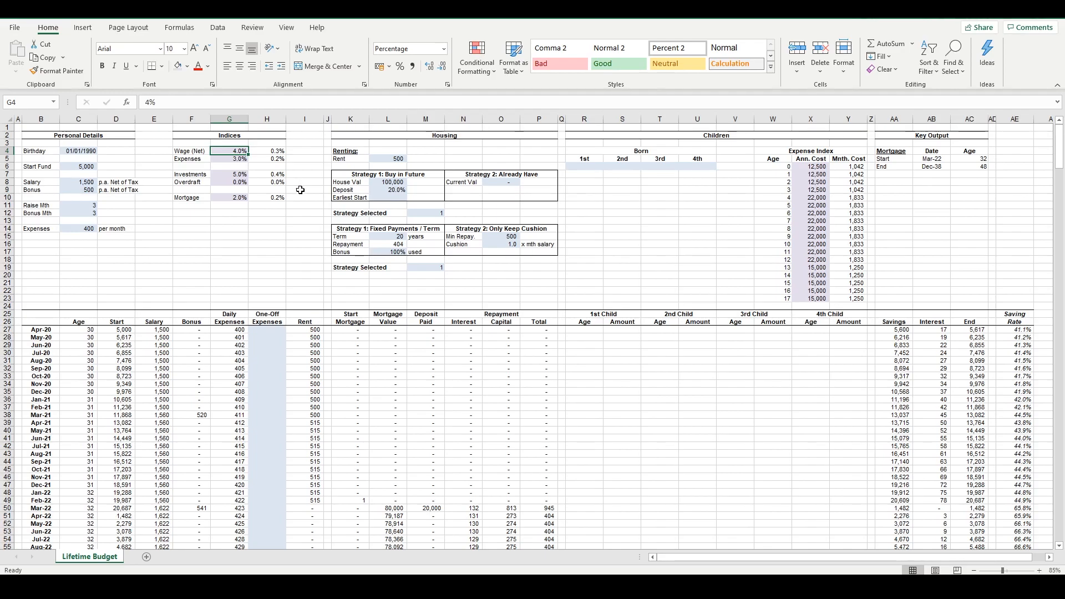
left_click_drag(68, 151, 78, 229)
left_click(185, 237)
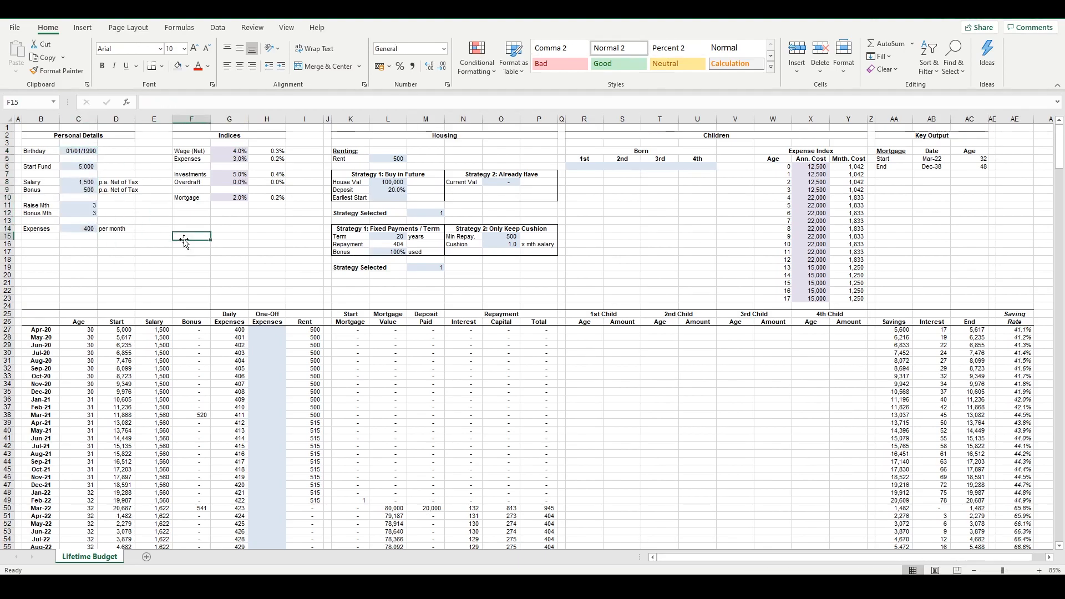
left_click_drag(233, 151, 239, 198)
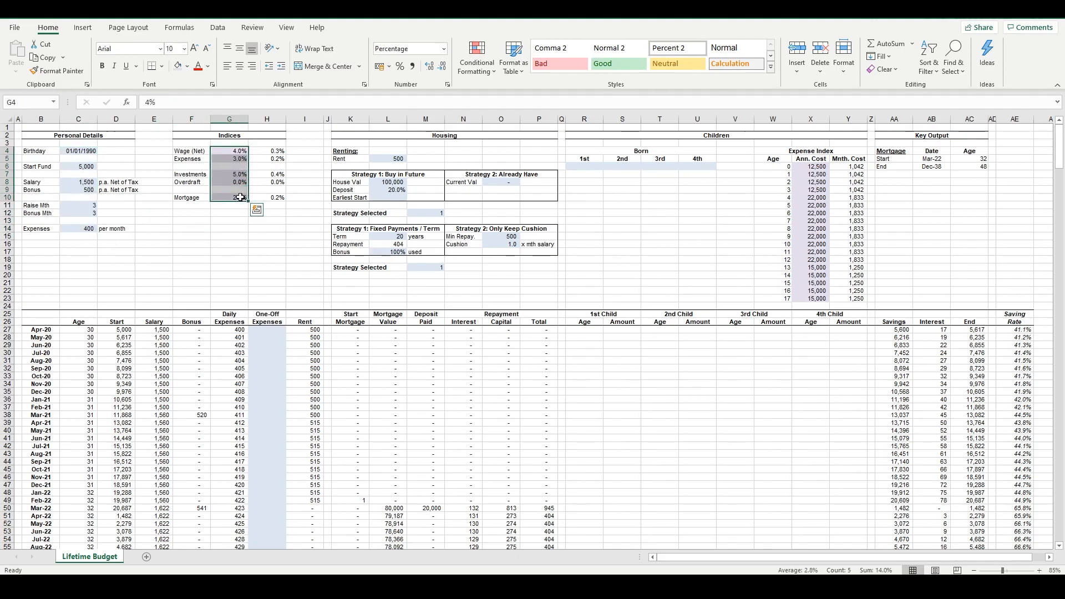
left_click(228, 236)
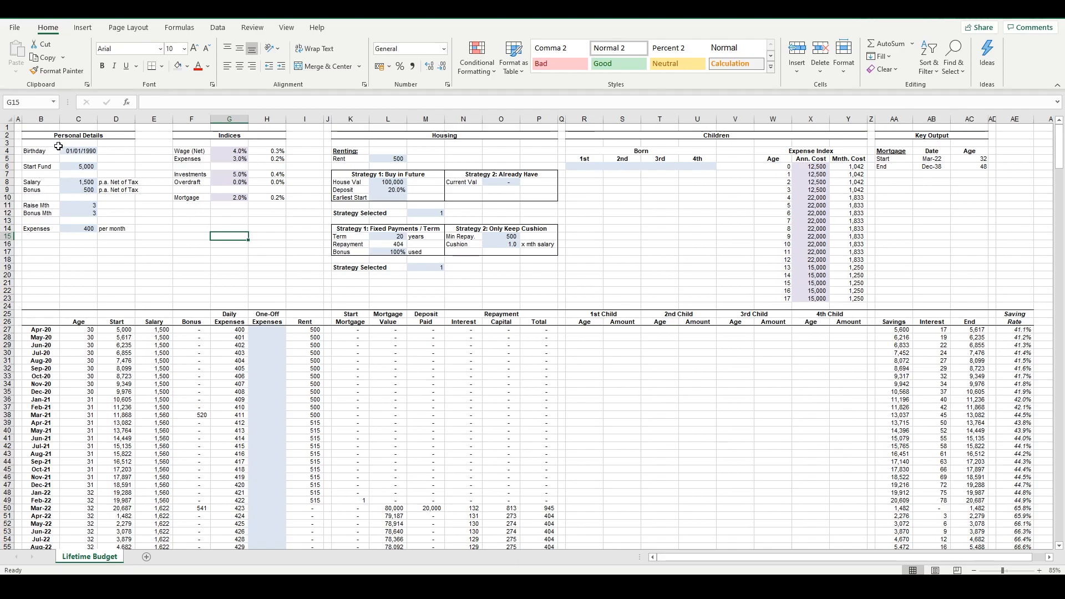
Compare the annual costs and monthly cost formulas in the children's Expense Index
left_click(850, 189)
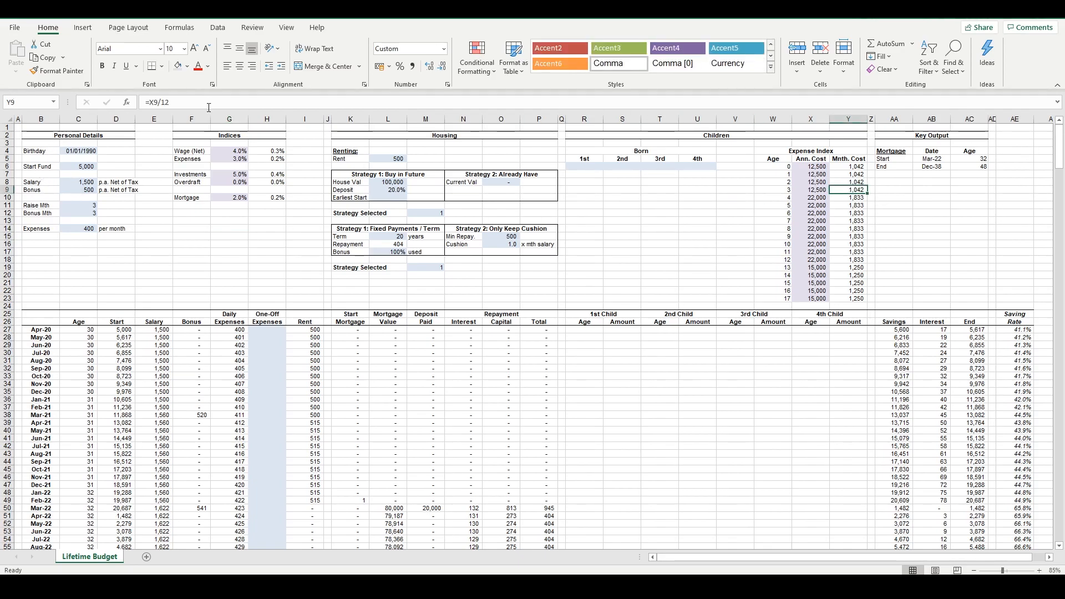
left_click_drag(816, 175, 804, 246)
left_click(843, 215)
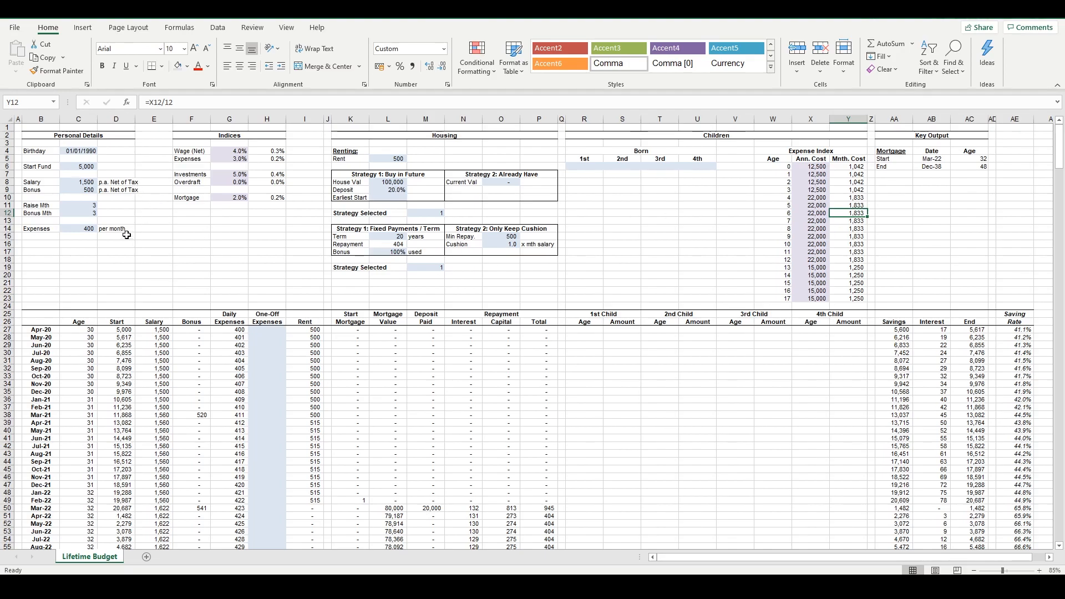
Inspect the annual Investments and Overdraft rates and the formulas that convert them to monthly rates
left_click(274, 176)
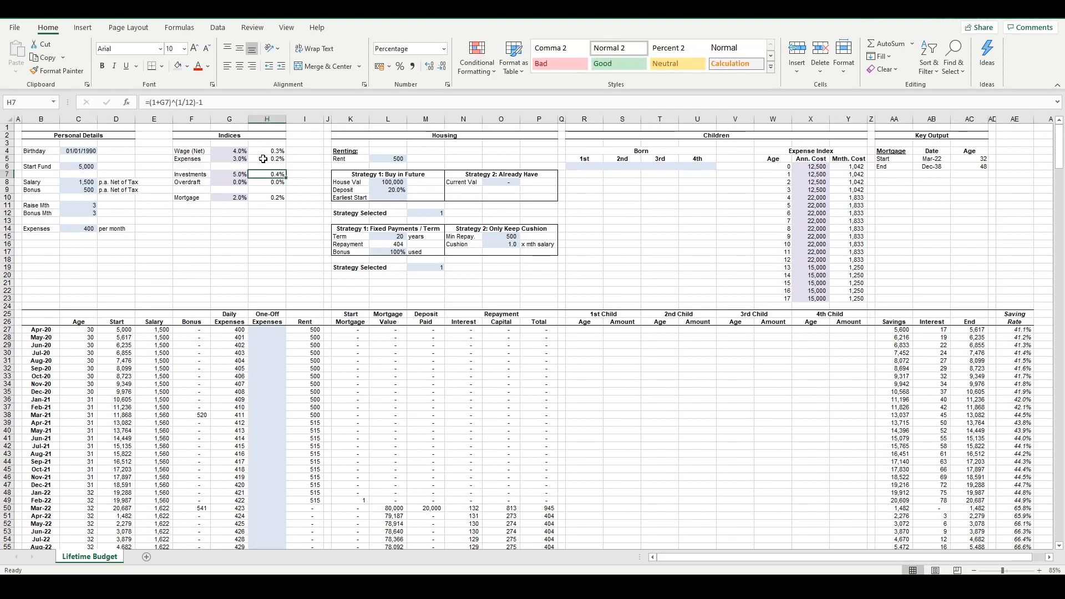
left_click(239, 174)
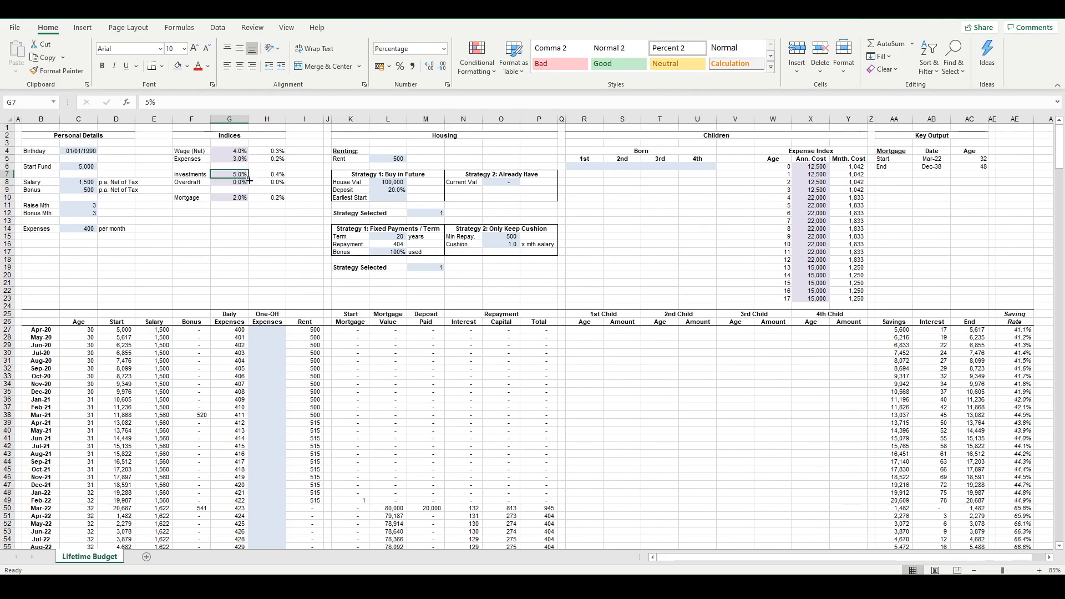
left_click(268, 181)
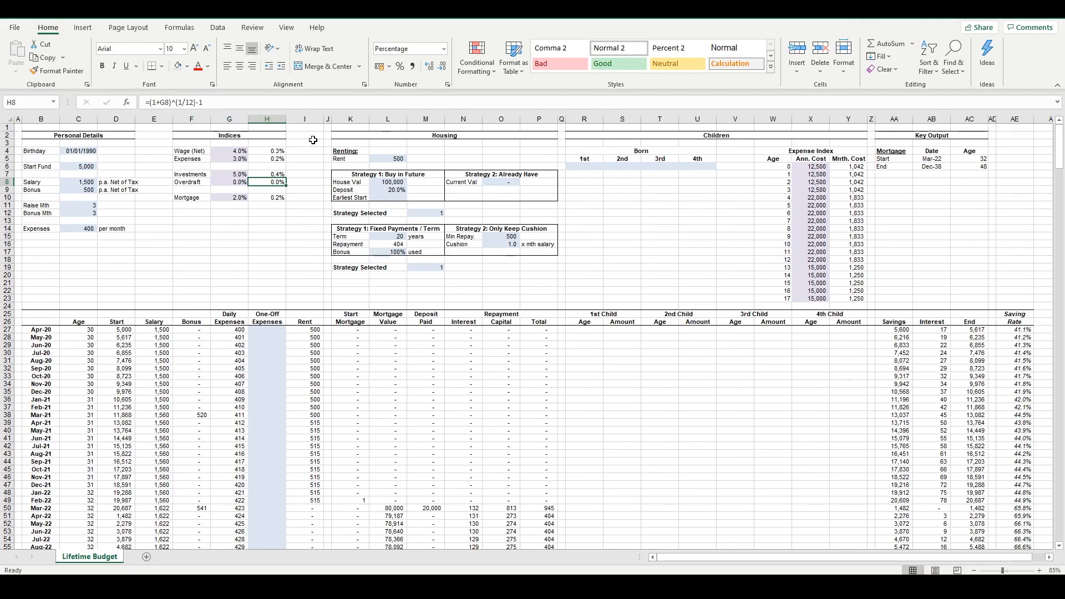
left_click(235, 182)
left_click(266, 183)
left_click(271, 174)
left_click(242, 175)
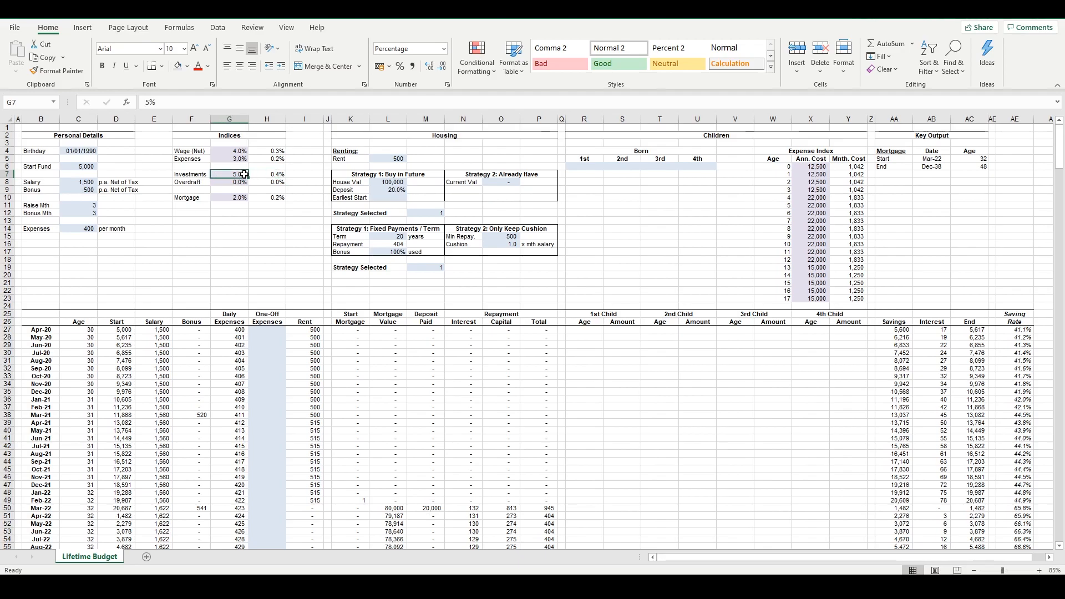
left_click(274, 175)
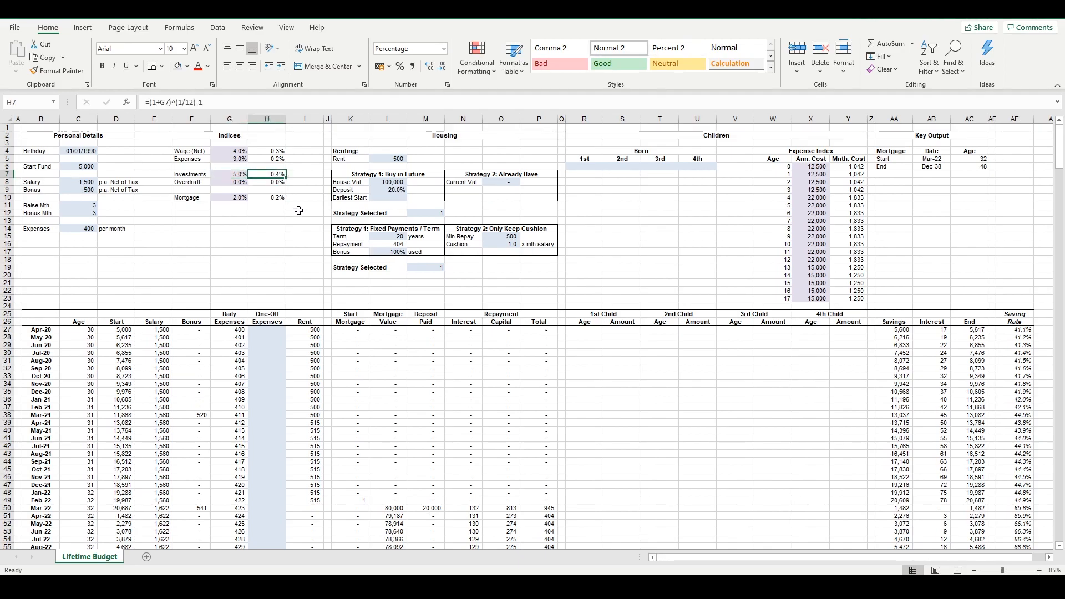
left_click(286, 254)
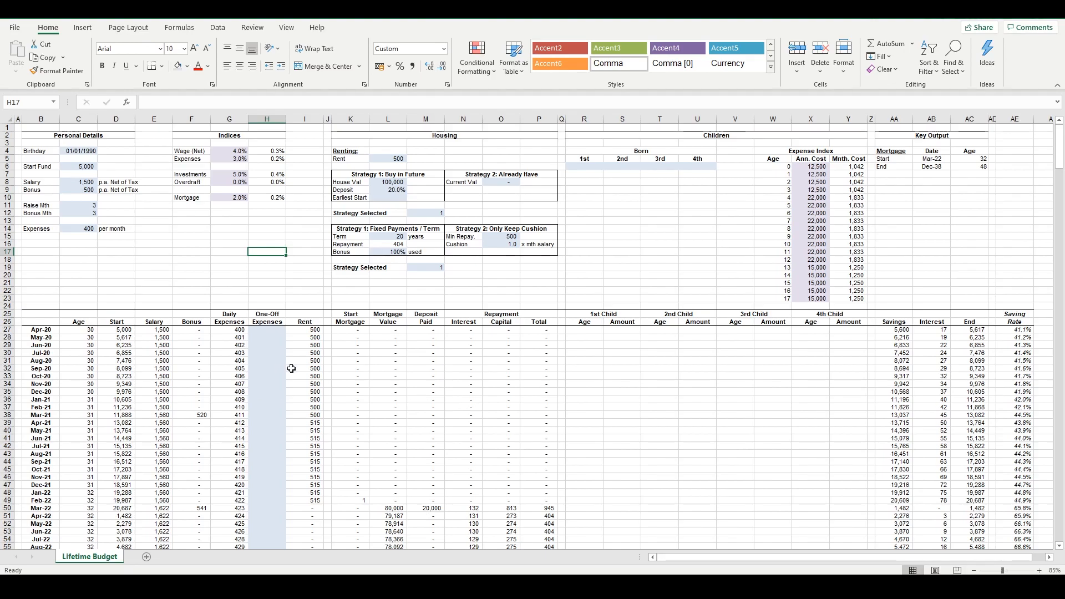
Review the projection table's sections: age through rent, housing and mortgage, children, and savings with the saving rate
left_click(74, 321)
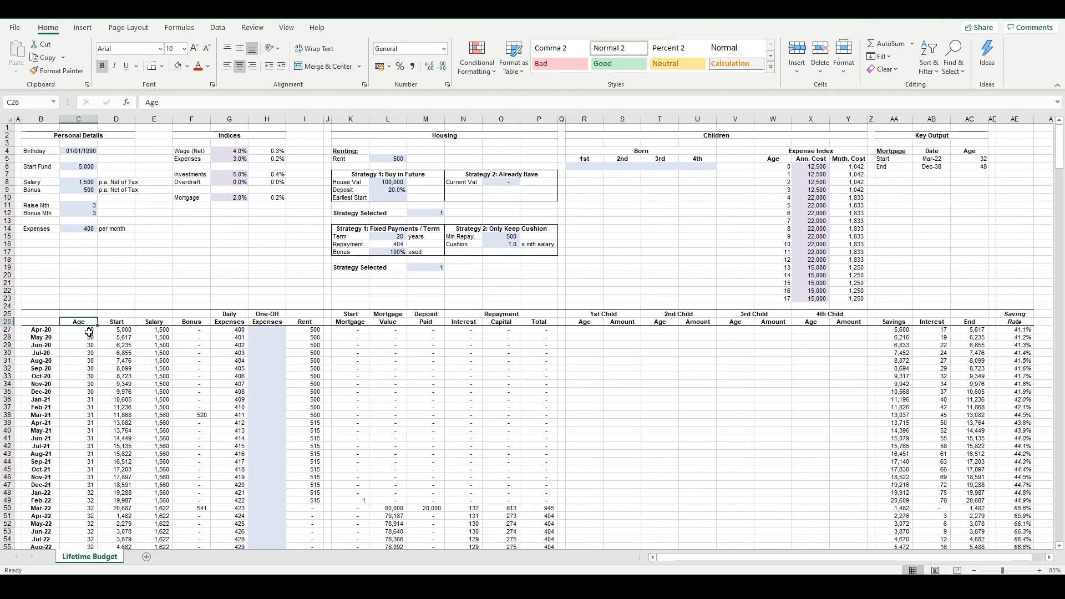
left_click_drag(83, 375, 301, 317)
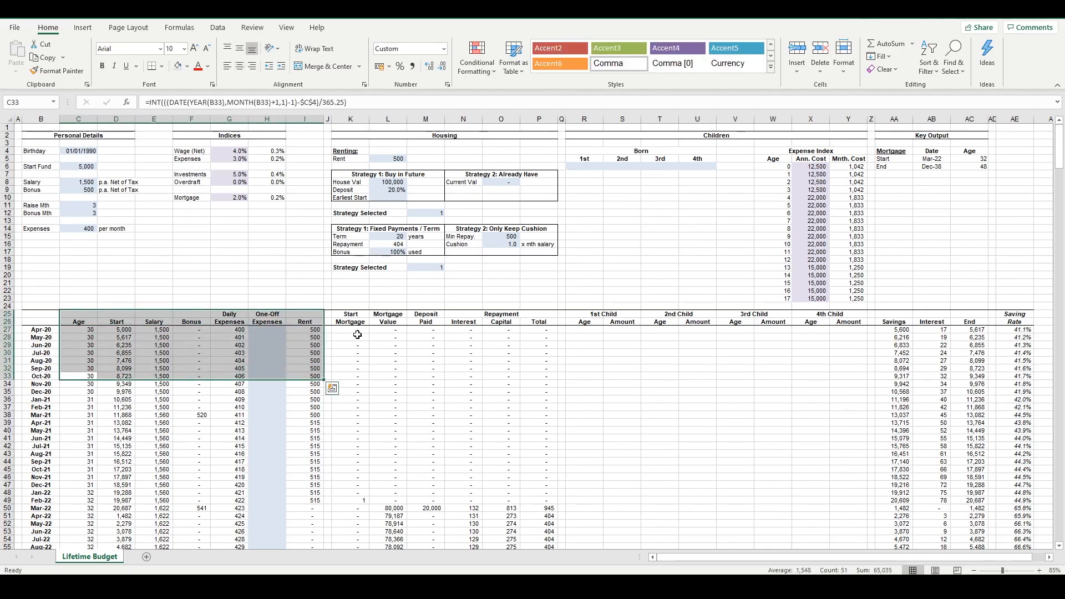
left_click_drag(342, 320, 534, 460)
left_click_drag(439, 137, 522, 414)
left_click(685, 389)
left_click_drag(601, 141, 859, 454)
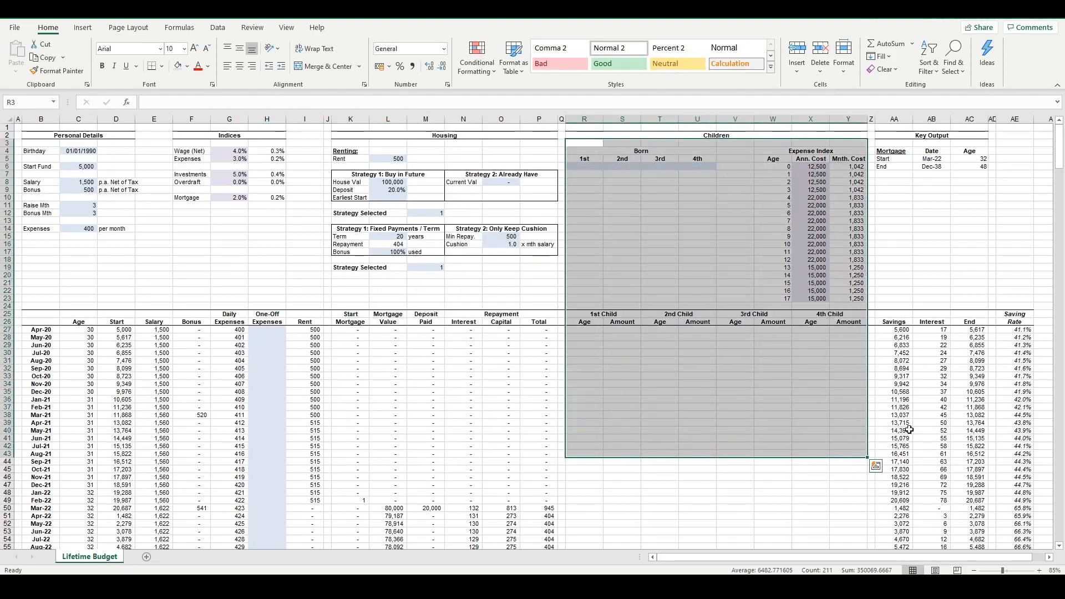
left_click_drag(889, 142, 1027, 473)
left_click(1015, 423)
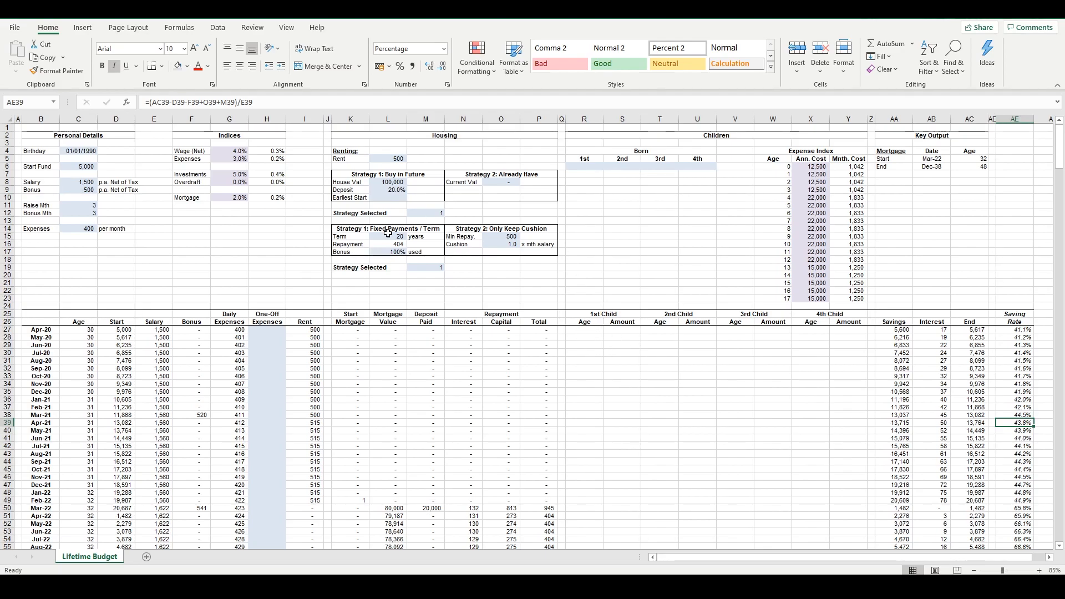
Inspect the annual and monthly rates for Wage (Net) and Investments, and the Sep-20 Savings formula
left_click_drag(235, 152, 255, 152)
left_click(241, 152)
left_click(257, 153)
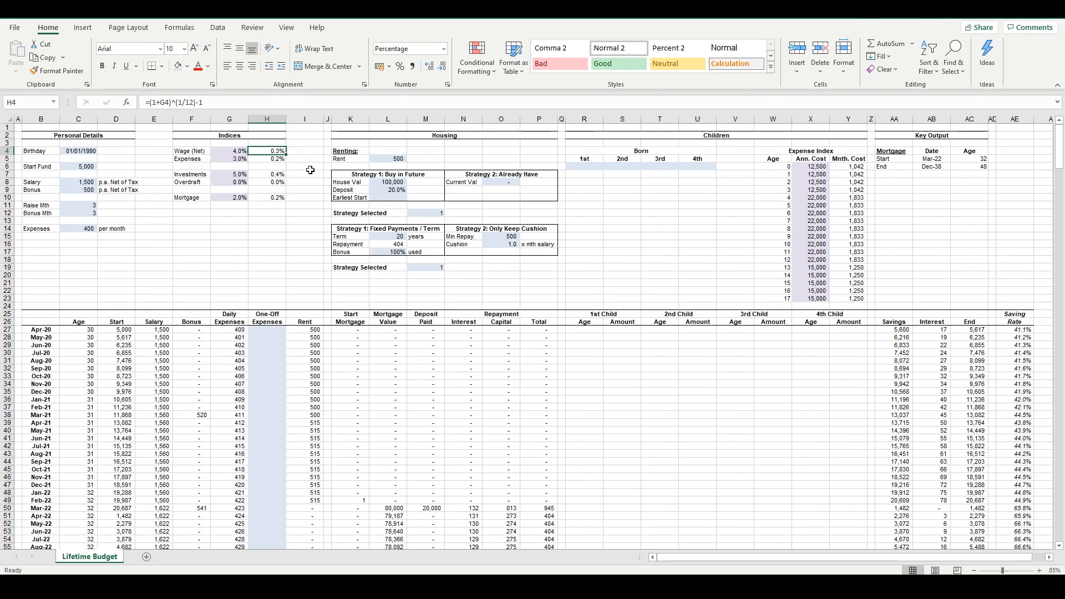
left_click(242, 177)
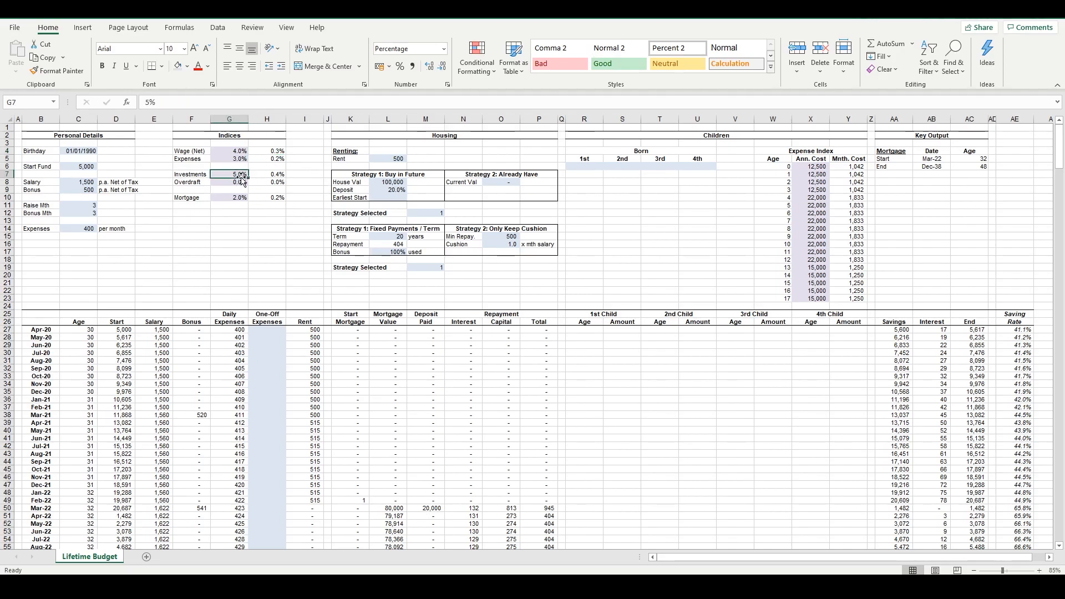
left_click(274, 175)
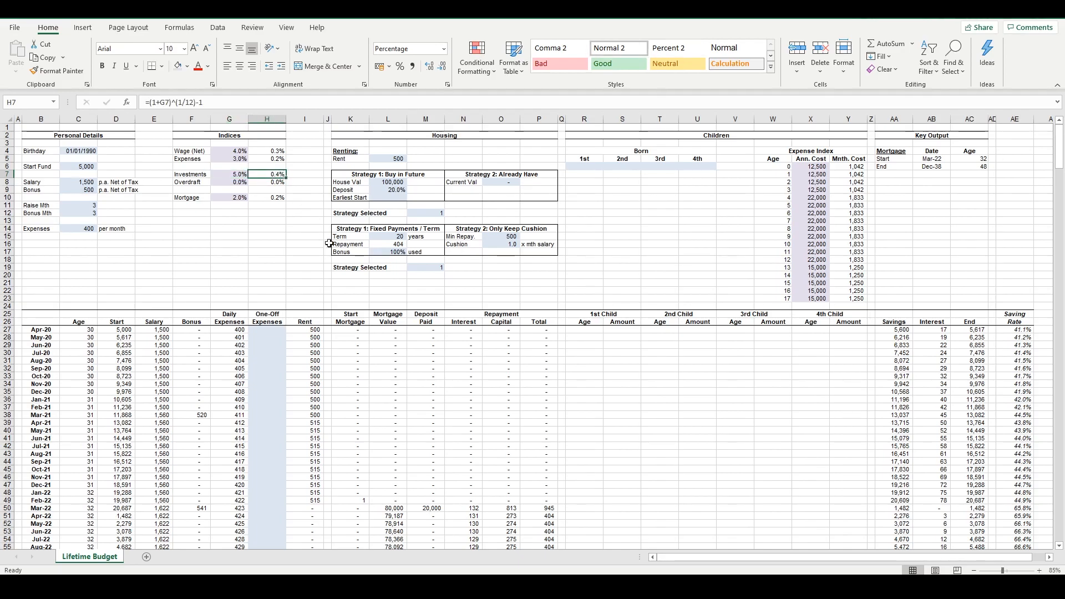
left_click(541, 411)
left_click(660, 368)
left_click(896, 370)
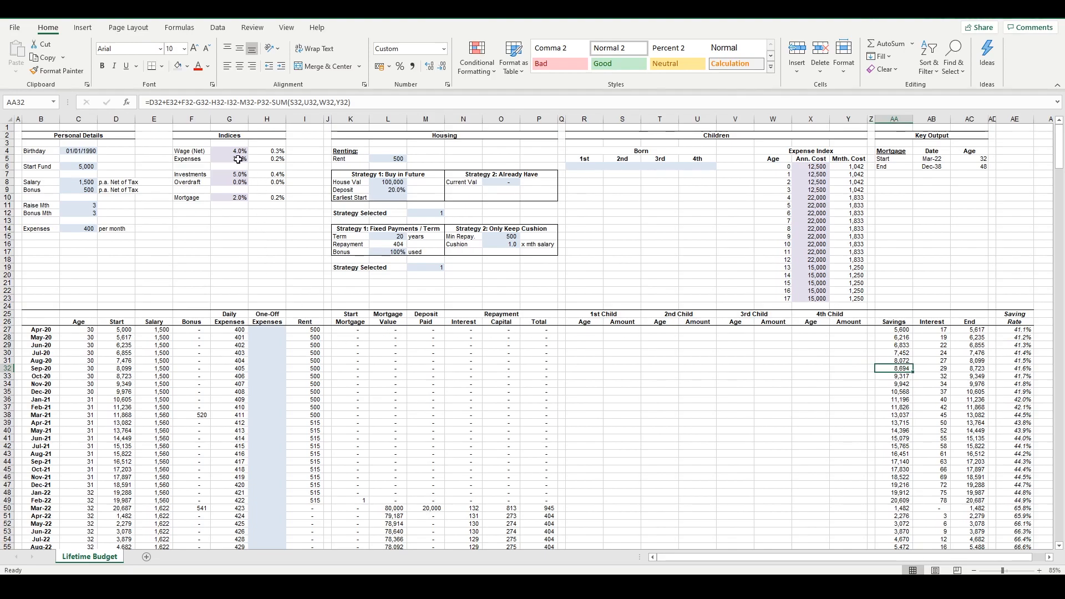
Review the whole Indices block, including its annual rates and their monthly equivalents
left_click_drag(207, 139, 265, 196)
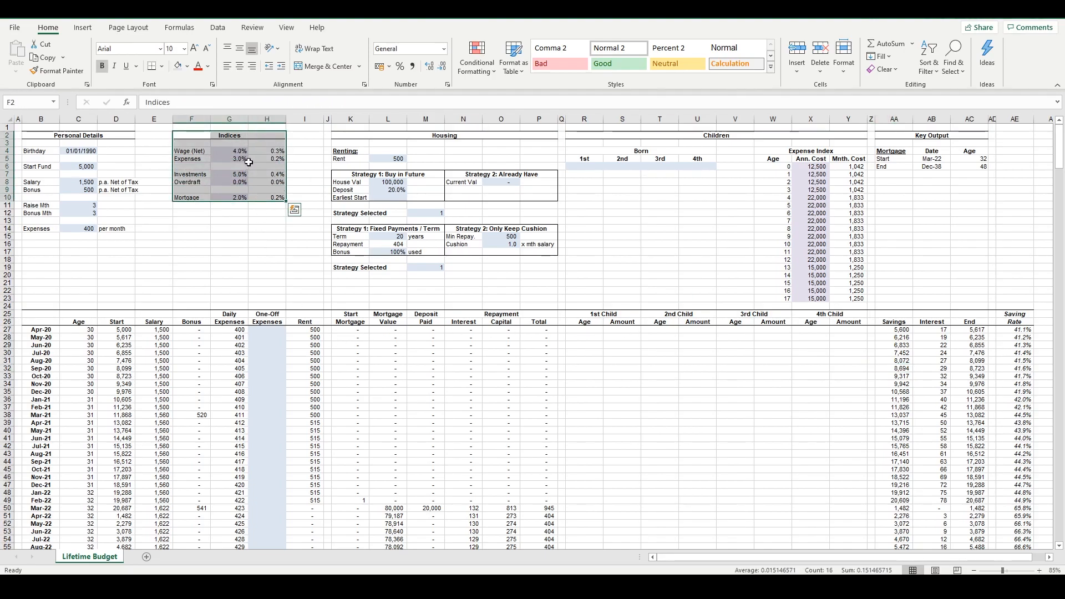
left_click_drag(240, 151, 257, 198)
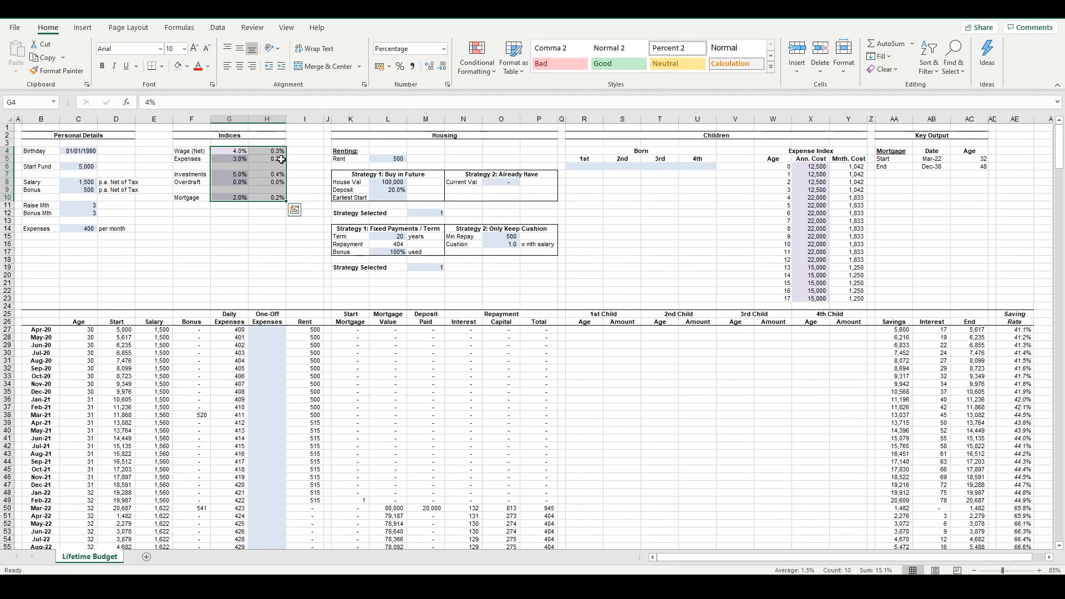
left_click(268, 191)
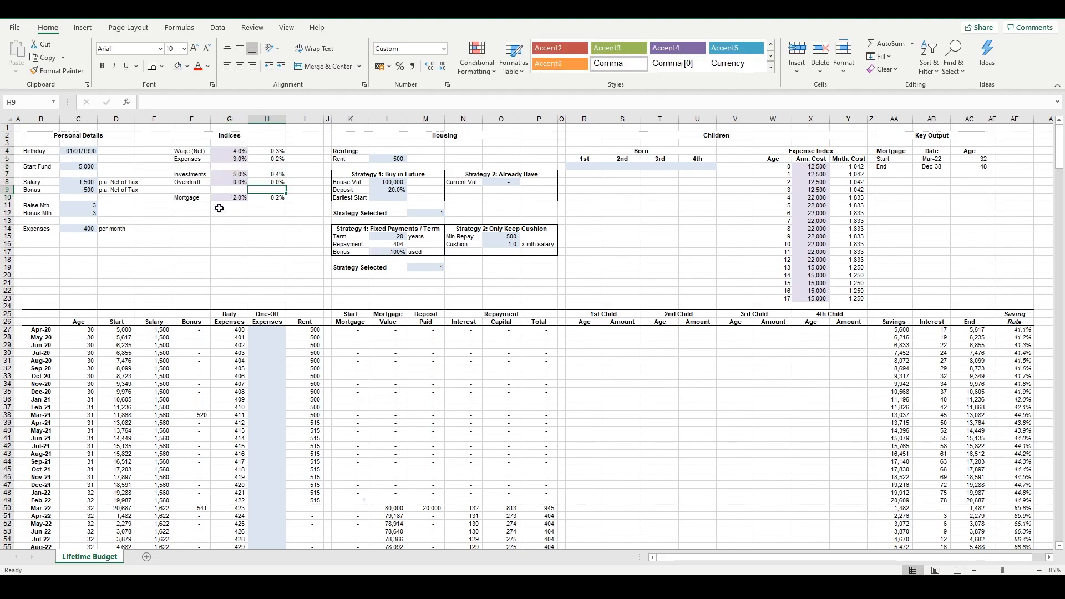
left_click_drag(229, 229, 192, 244)
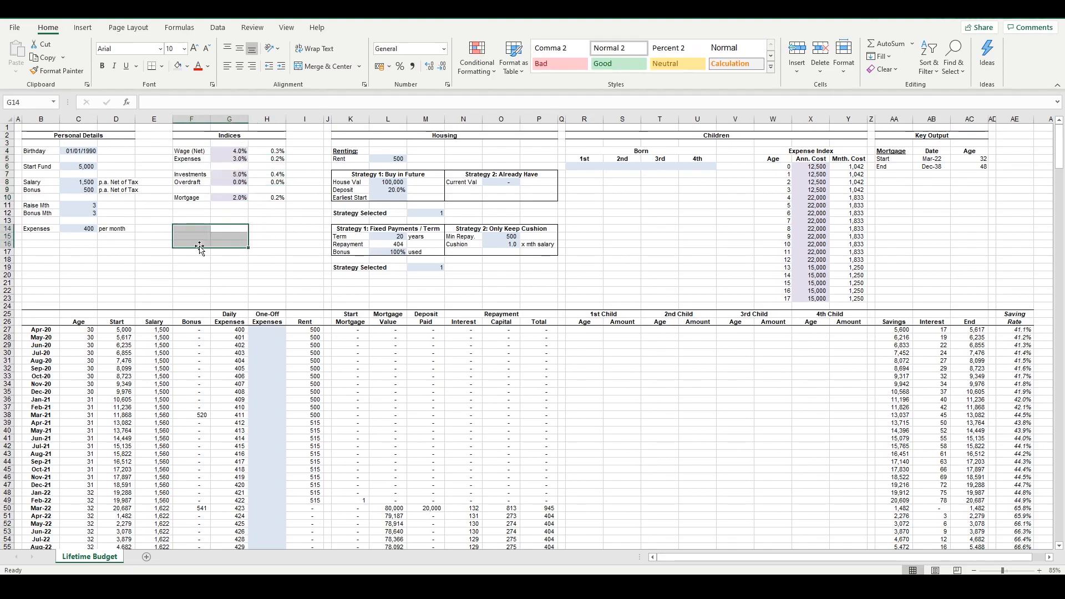
left_click_drag(202, 143, 255, 138)
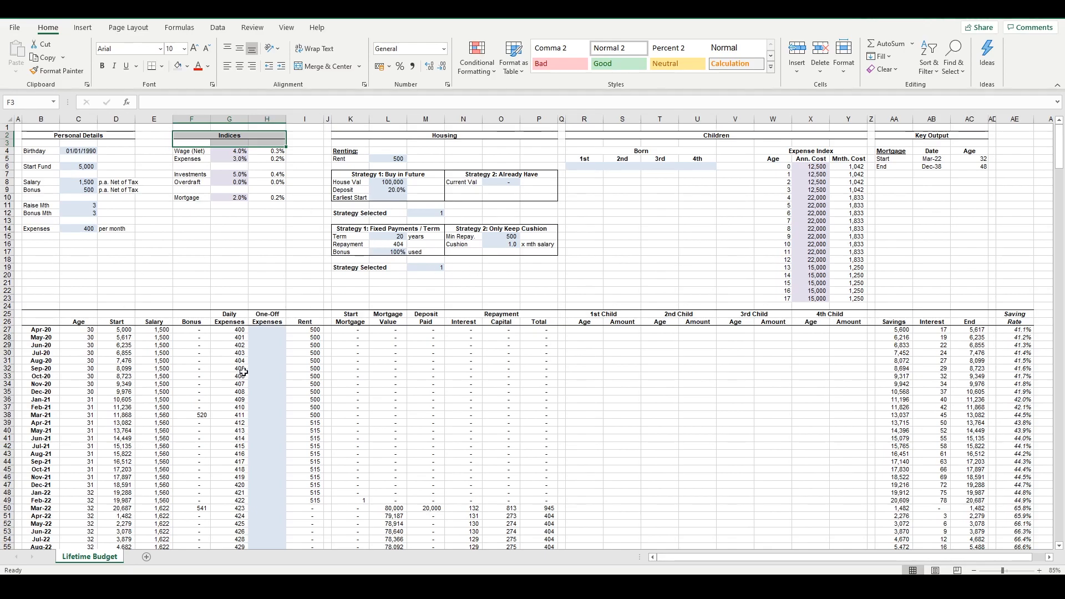
left_click(250, 236)
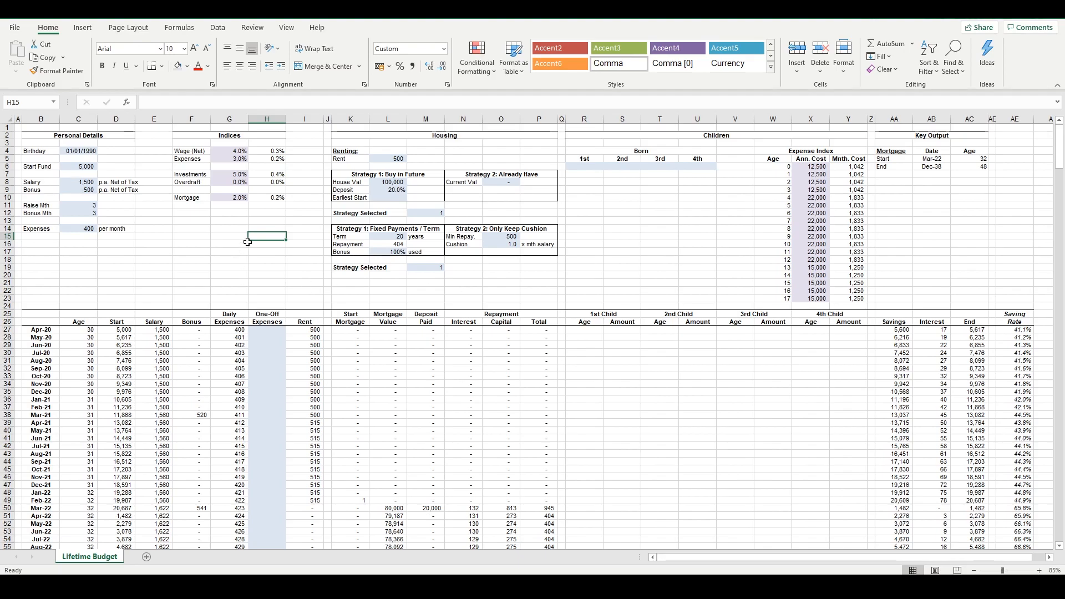
Review the whole Personal Details block, from the birthday and start fund through salary, bonus and monthly expenses
left_click(215, 252)
left_click_drag(50, 135, 113, 236)
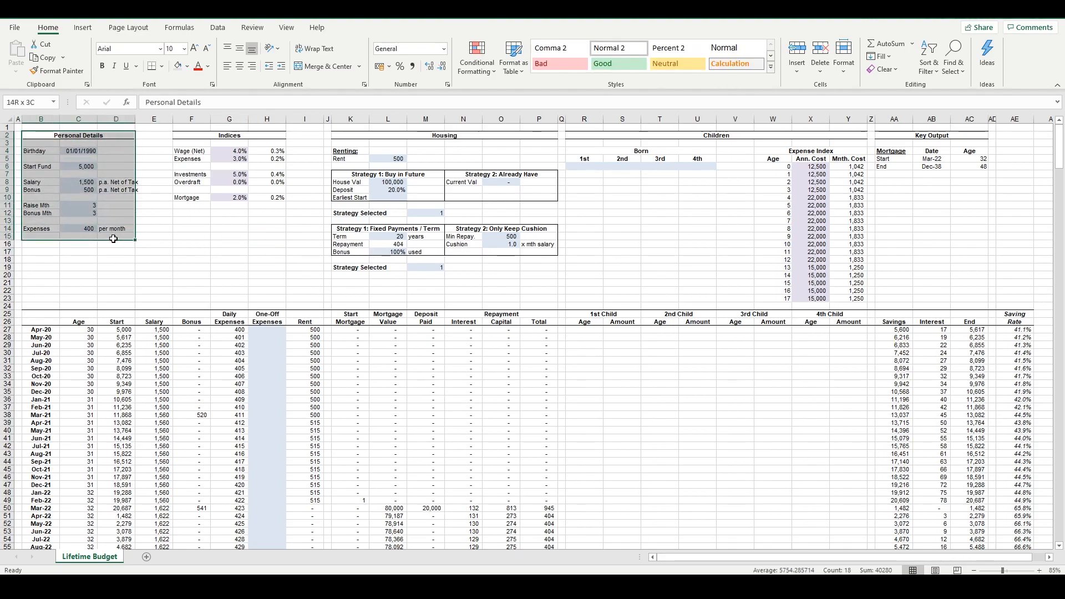
left_click(192, 259)
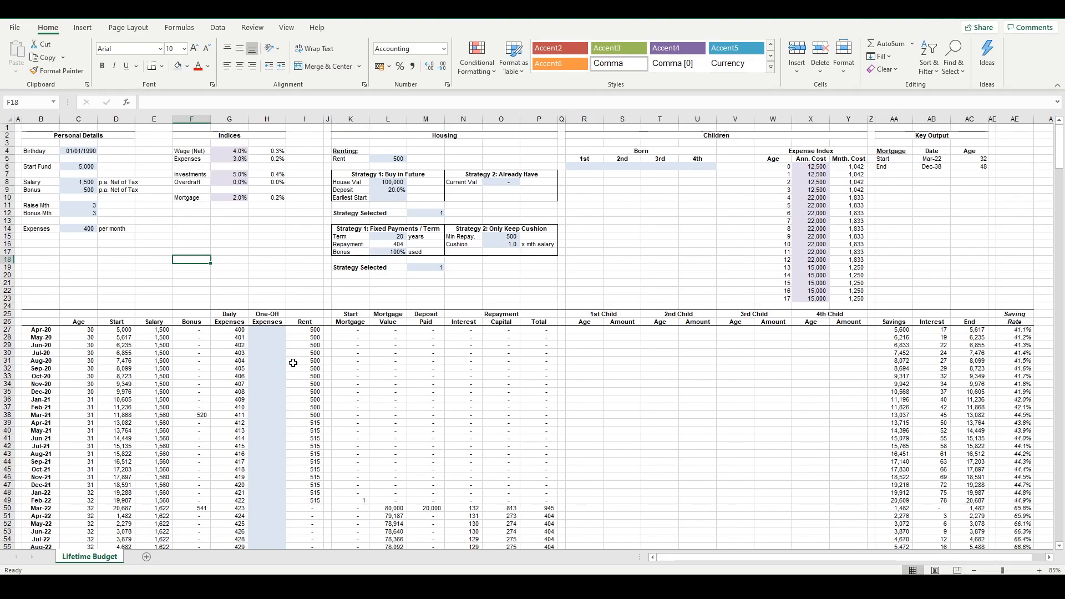
Go through the projection table's monthly rows one at a time from Apr-20 to Jul-20, returning to Apr-20
left_click(9, 329)
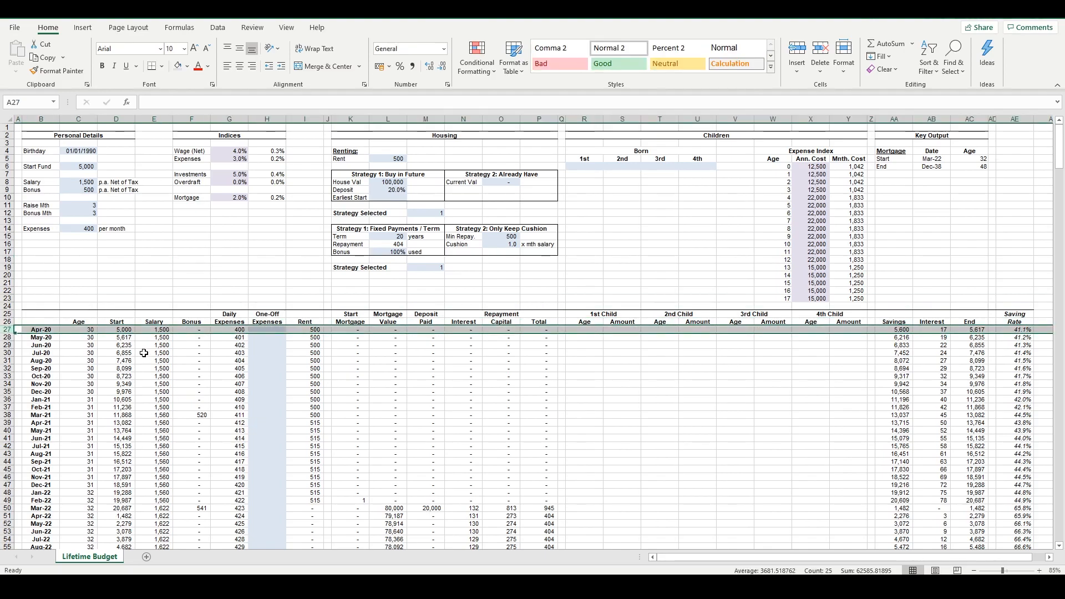
left_click(91, 329)
left_click(7, 330)
left_click(8, 338)
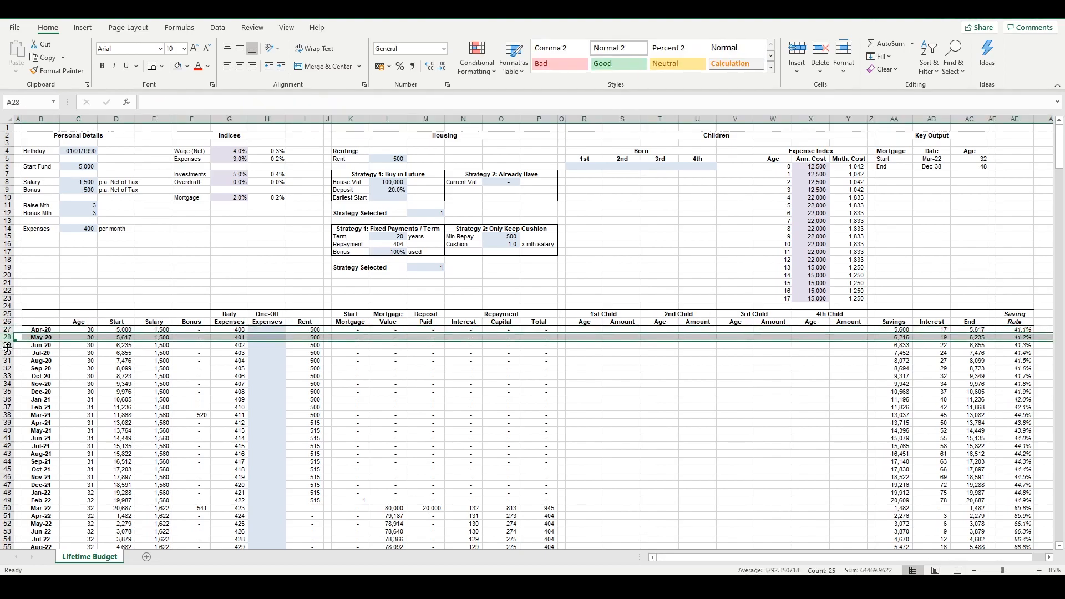
left_click(7, 346)
left_click(5, 353)
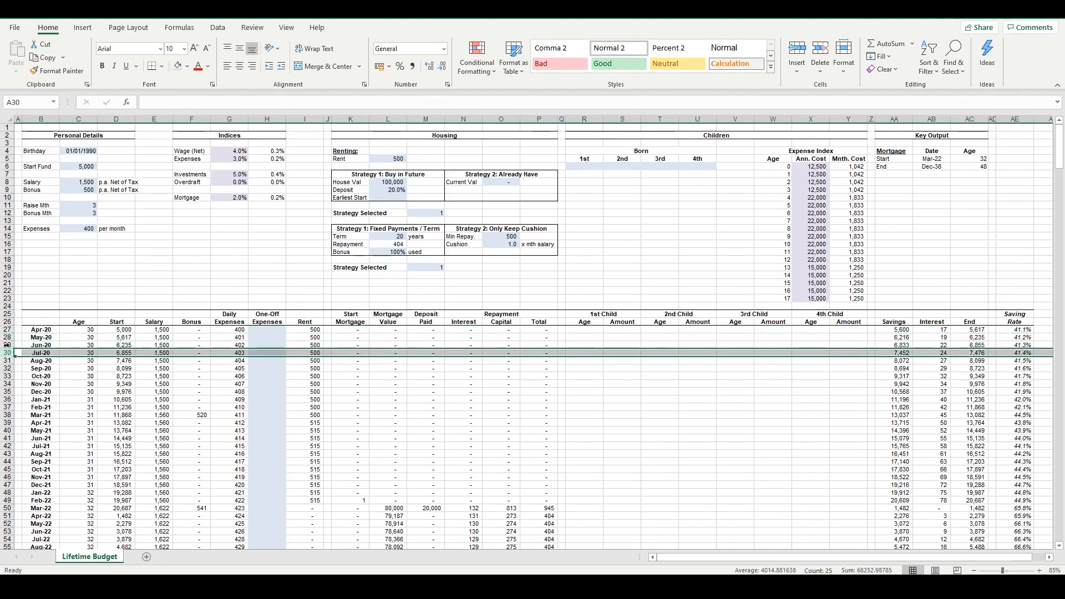
left_click(6, 329)
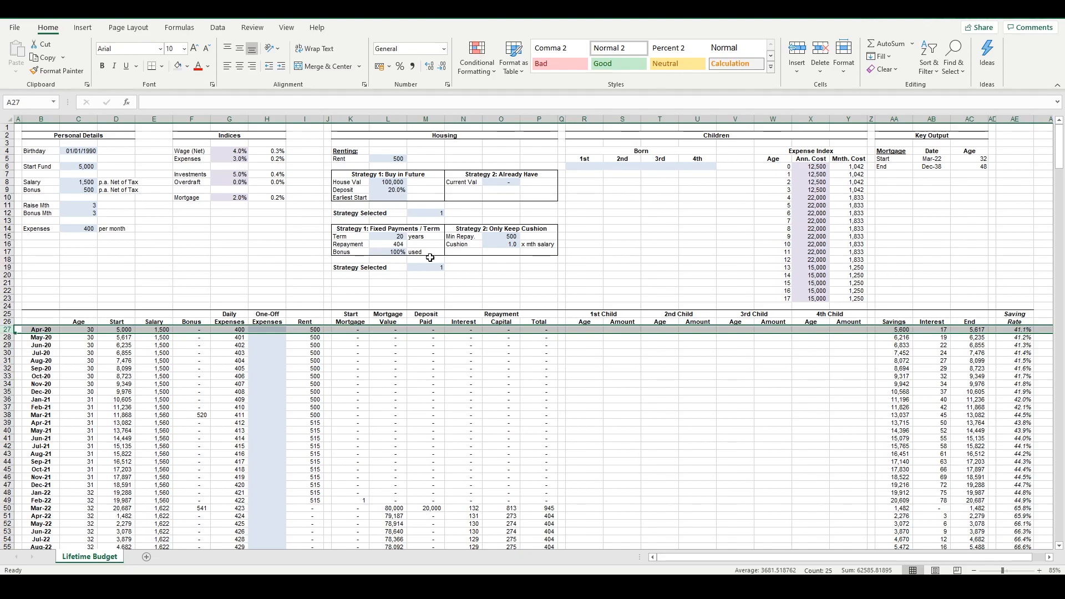
Inspect the Apr-20 Savings, Interest and End cells, including the formula that calculates the interest
left_click(938, 336)
left_click(971, 331)
left_click(908, 332)
left_click(943, 330)
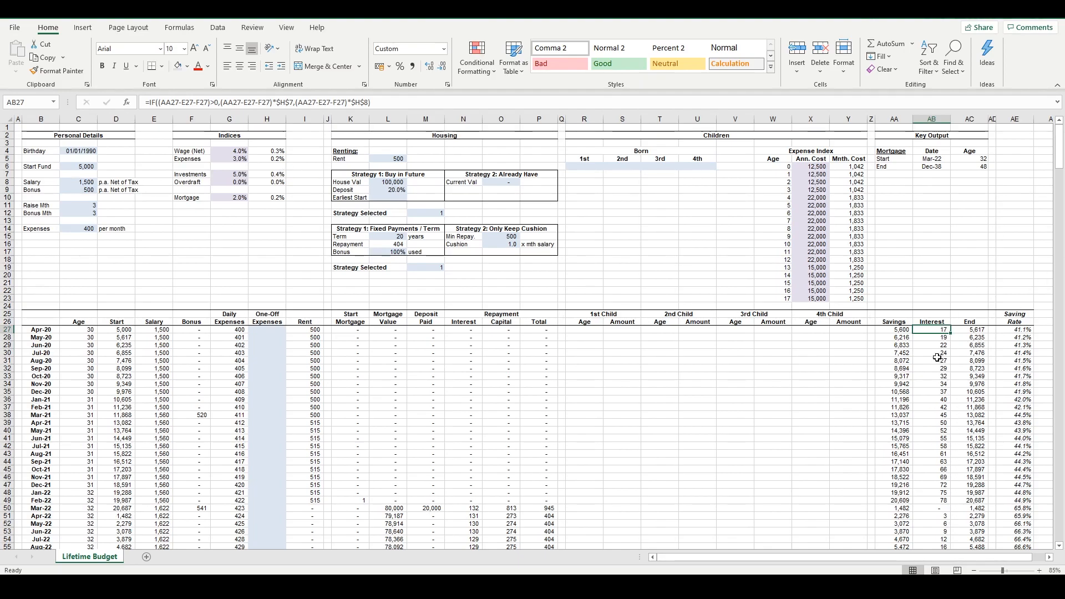
Compare the annual and monthly Investments and Overdraft rates with the Apr-20 Interest formula that uses them
left_click(225, 180)
left_click(258, 182)
left_click(220, 183)
left_click(226, 174)
left_click(268, 176)
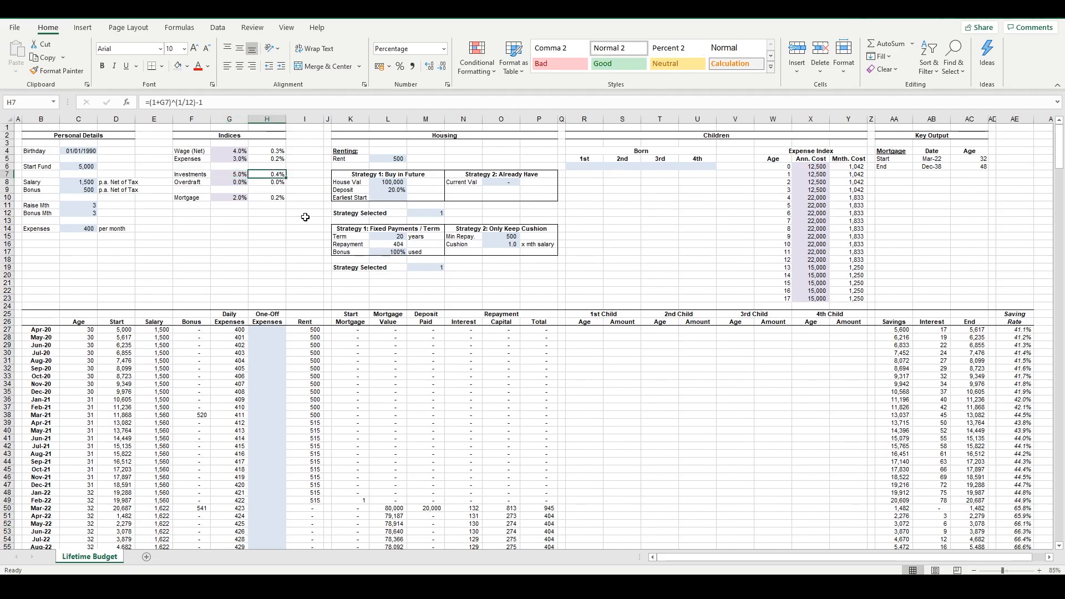
left_click(943, 331)
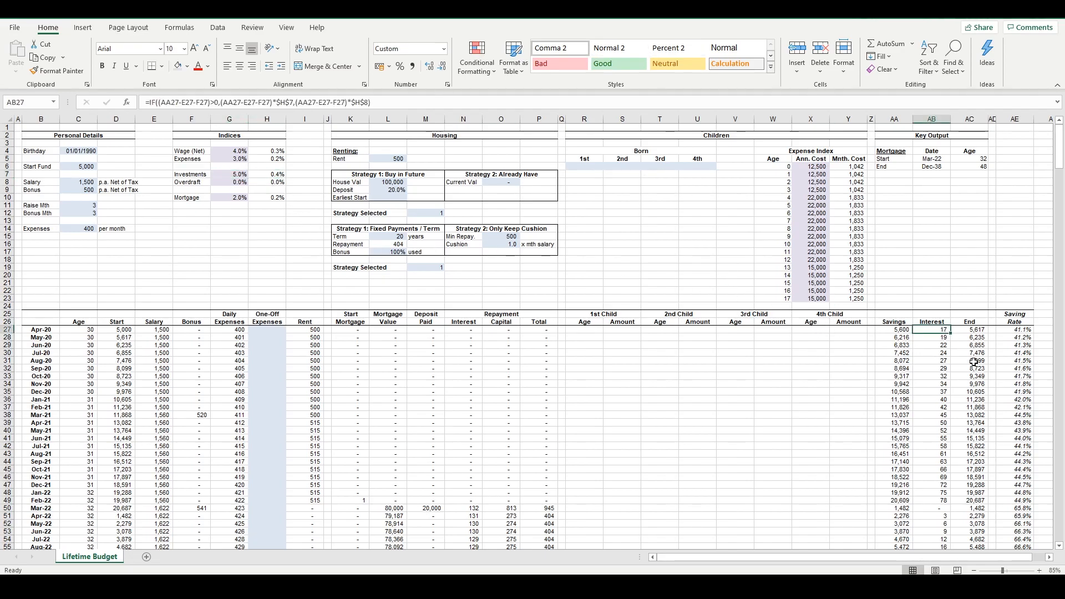
Check the annual Mortgage rate, then review the Start to Daily Expenses columns and the Mar-21 Bonus formula
left_click(237, 200)
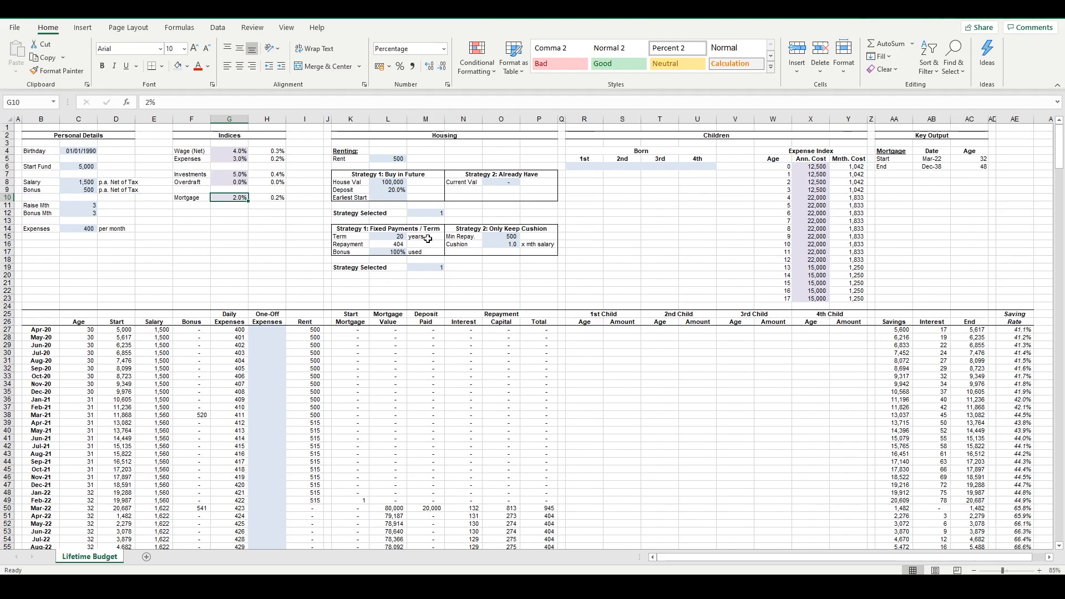
scroll(268, 266, "down", 1)
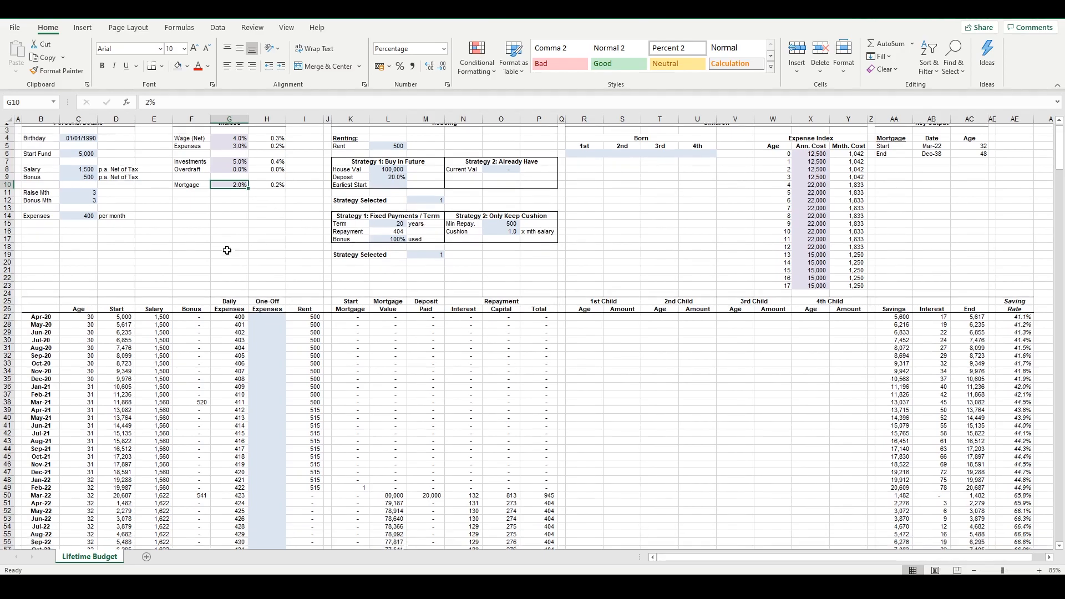
left_click_drag(114, 321, 243, 508)
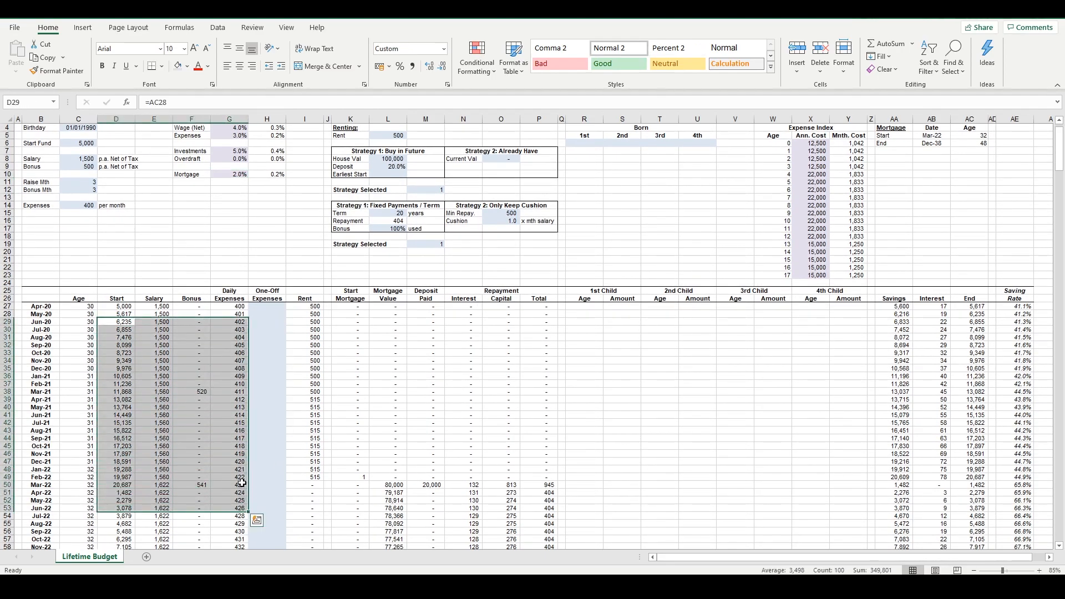
scroll(243, 448, "down", 1)
left_click(191, 368)
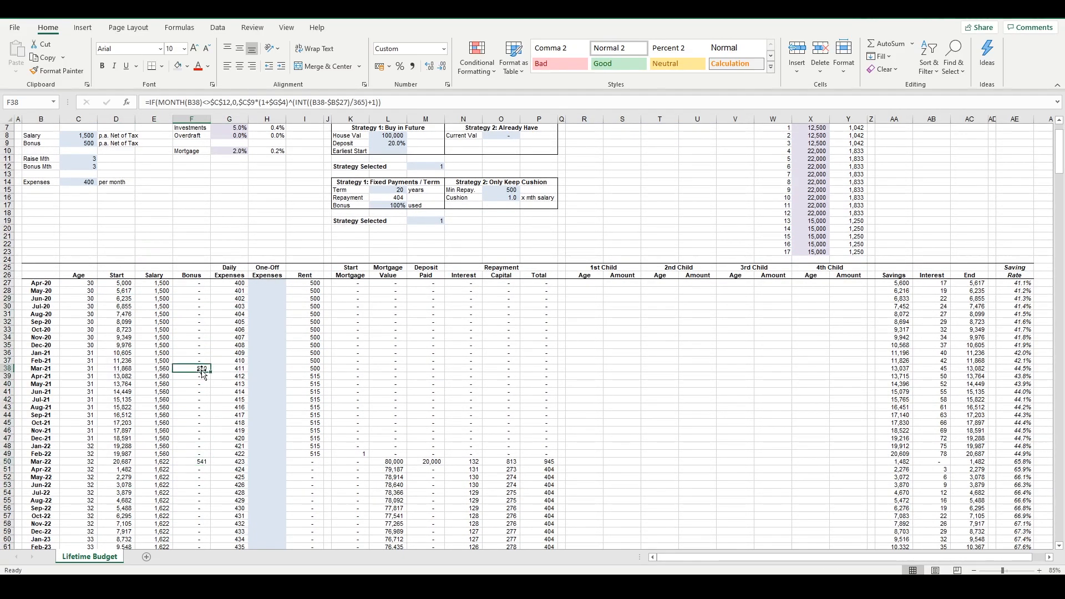
Review the Daily Expenses column across the months and inspect the Sep-21 growth formula
left_click(226, 368)
left_click_drag(228, 307, 236, 468)
left_click(239, 416)
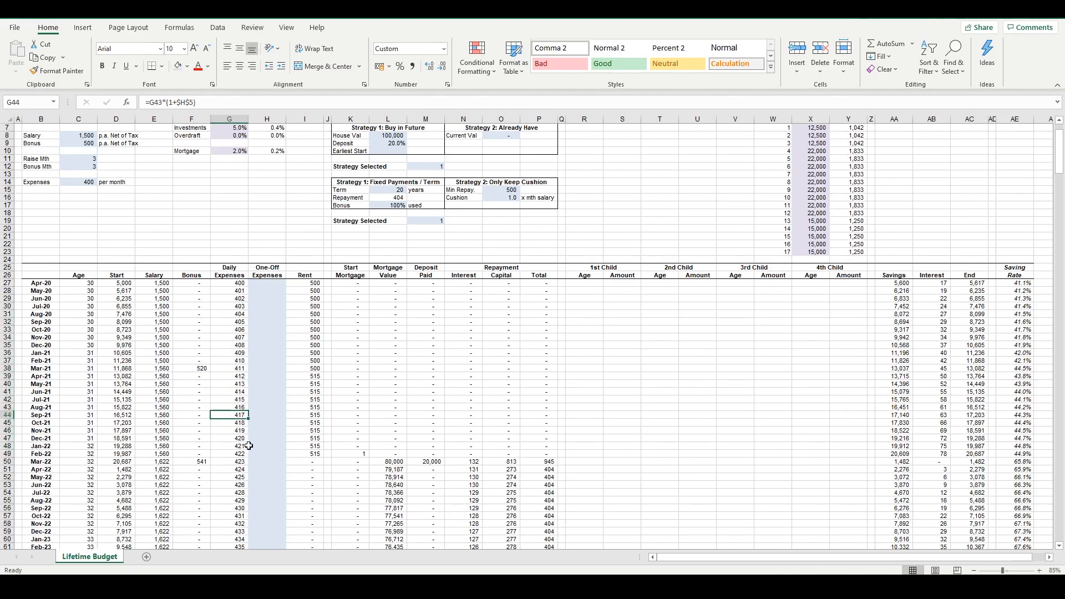
scroll(278, 371, "down", 2)
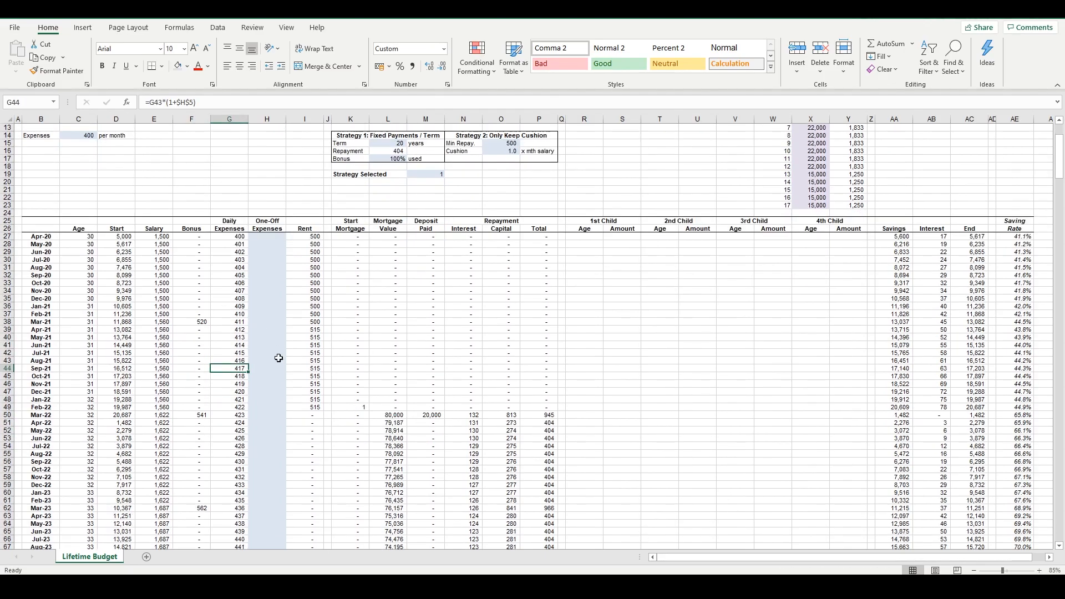
Review the Rent column up to Mar-22 and inspect the Dec-21 Rent formula
left_click_drag(290, 287, 311, 417)
left_click(309, 393)
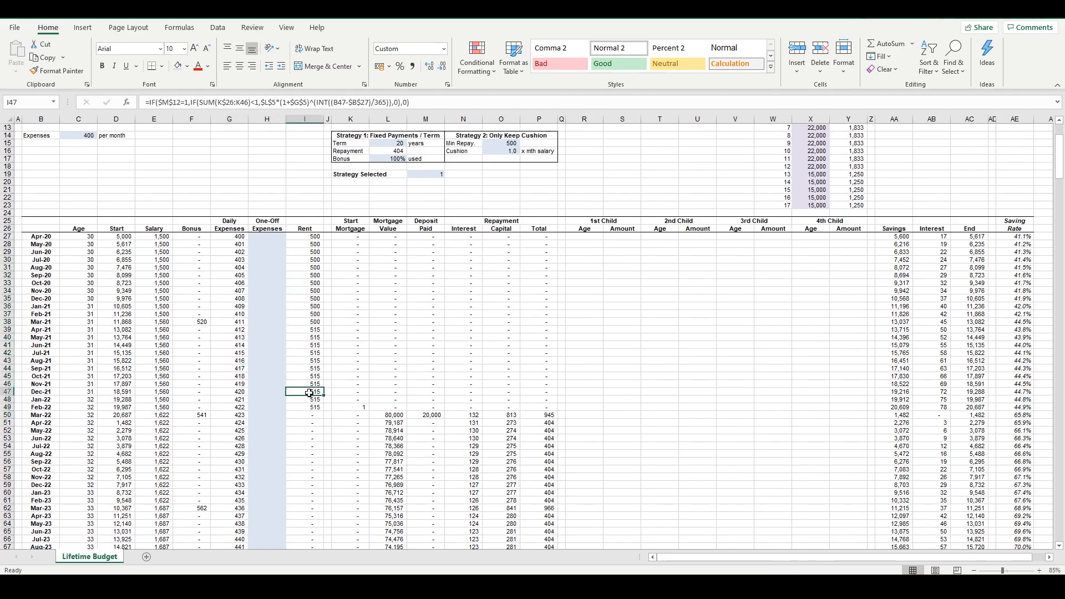
left_click(312, 416)
Review the mortgage and repayment columns from Mar-22 onward and inspect the Feb-22 Mortgage Value formula
left_click_drag(404, 414, 551, 462)
left_click(503, 430)
left_click(399, 409)
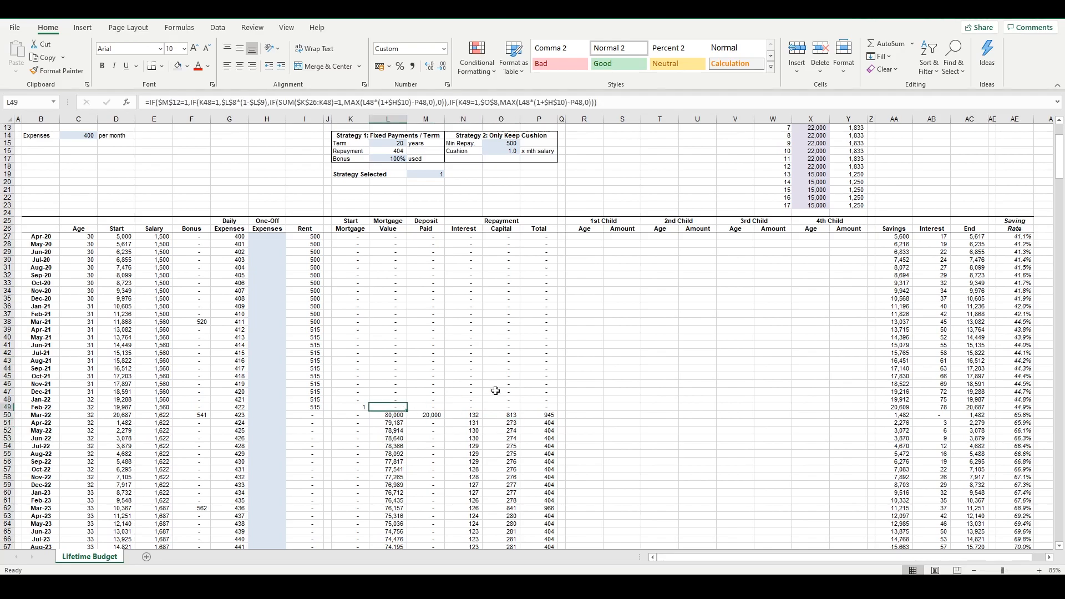
Review the Buy in Future housing strategy, checking its Strategy Selected, House Val and Deposit inputs
scroll(488, 392, "up", 4)
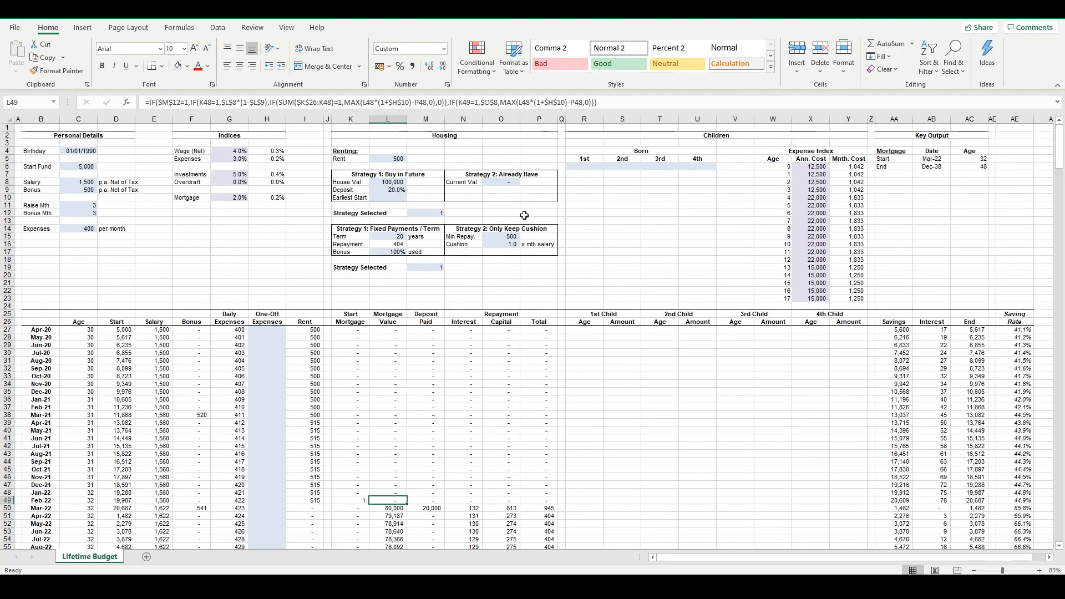
left_click_drag(354, 174, 435, 210)
left_click(435, 212)
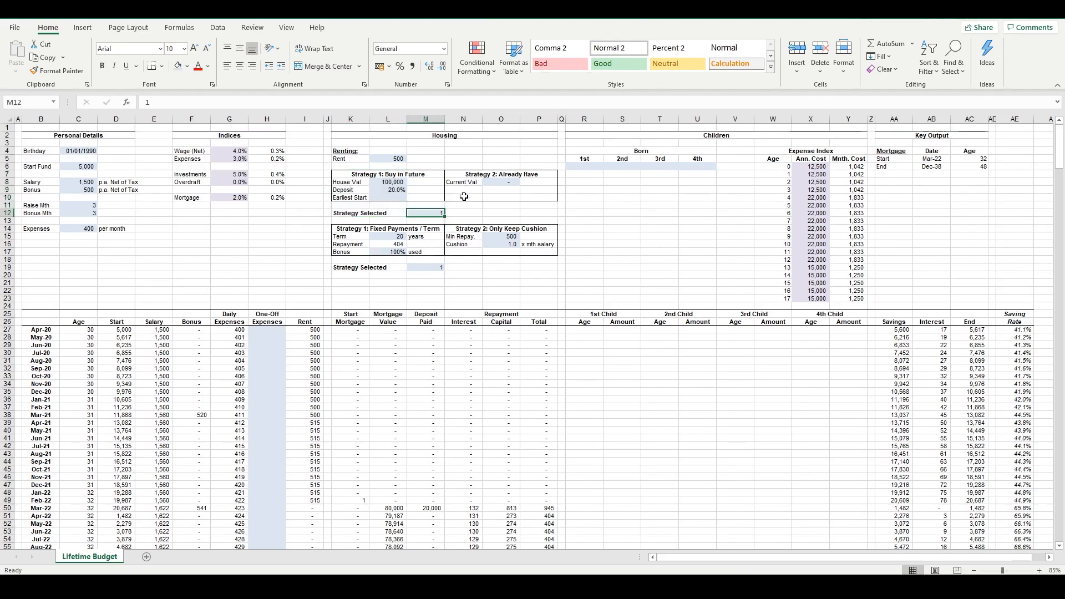
left_click(394, 182)
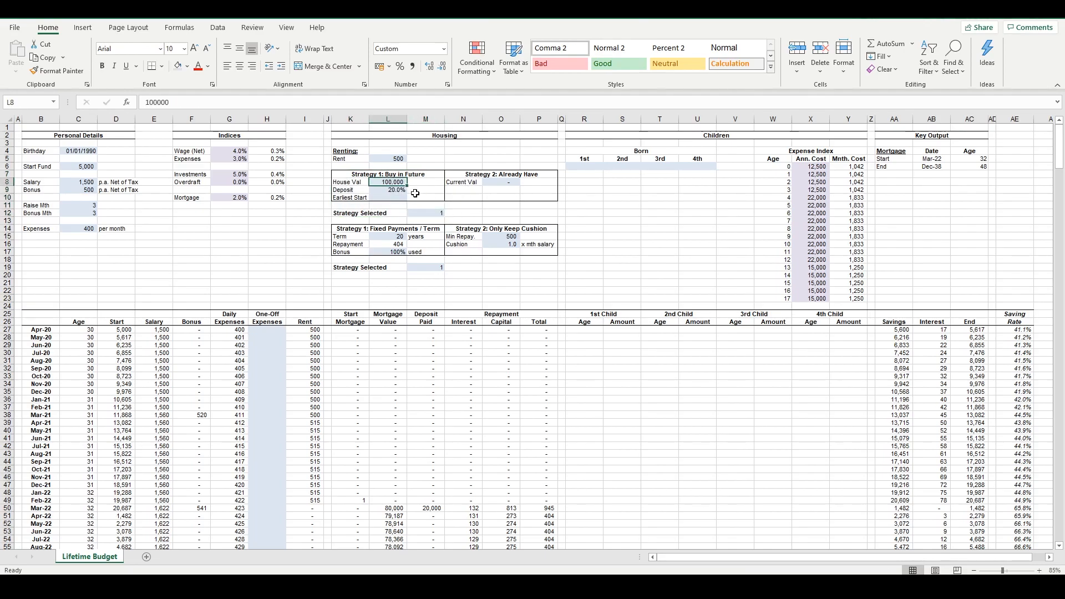
key("Down")
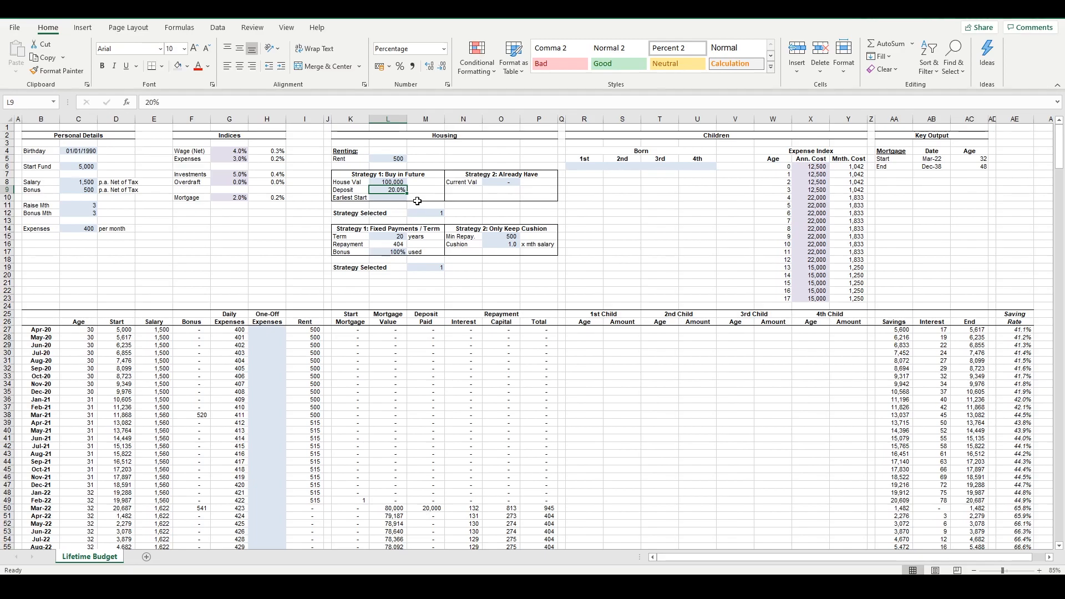
Inspect the Mar-22 Deposit Paid and Mortgage Value formulas and the House Val input they depend on
left_click(441, 506)
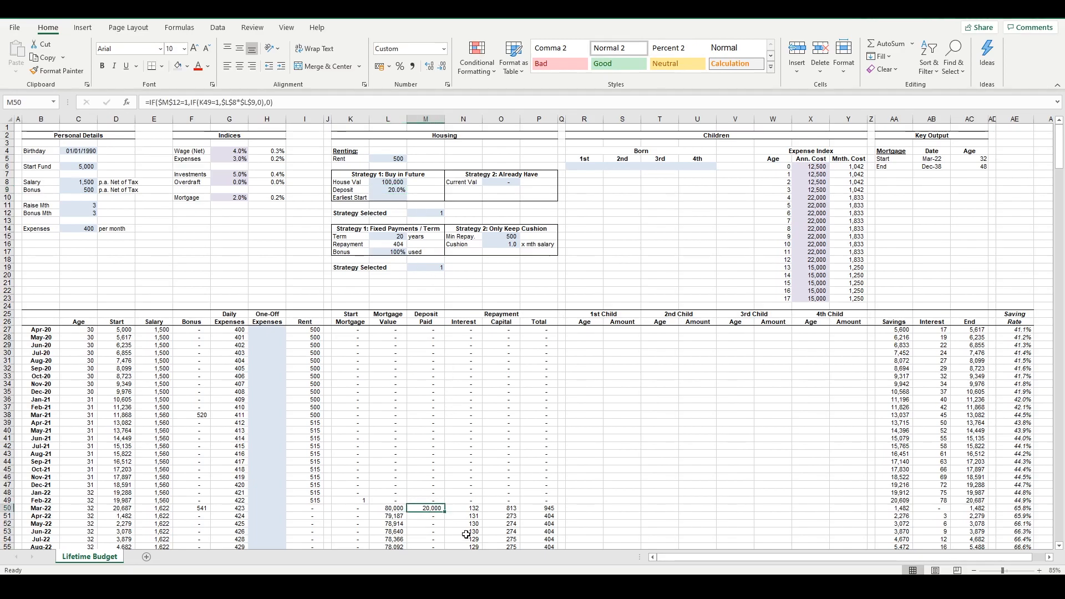
left_click(394, 509)
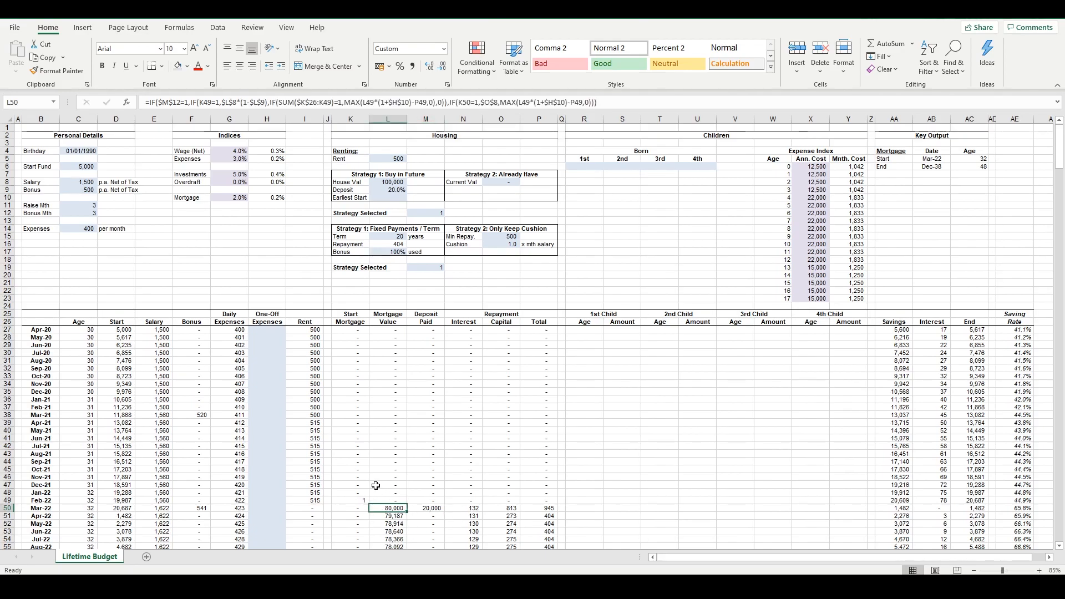
left_click_drag(355, 182, 400, 182)
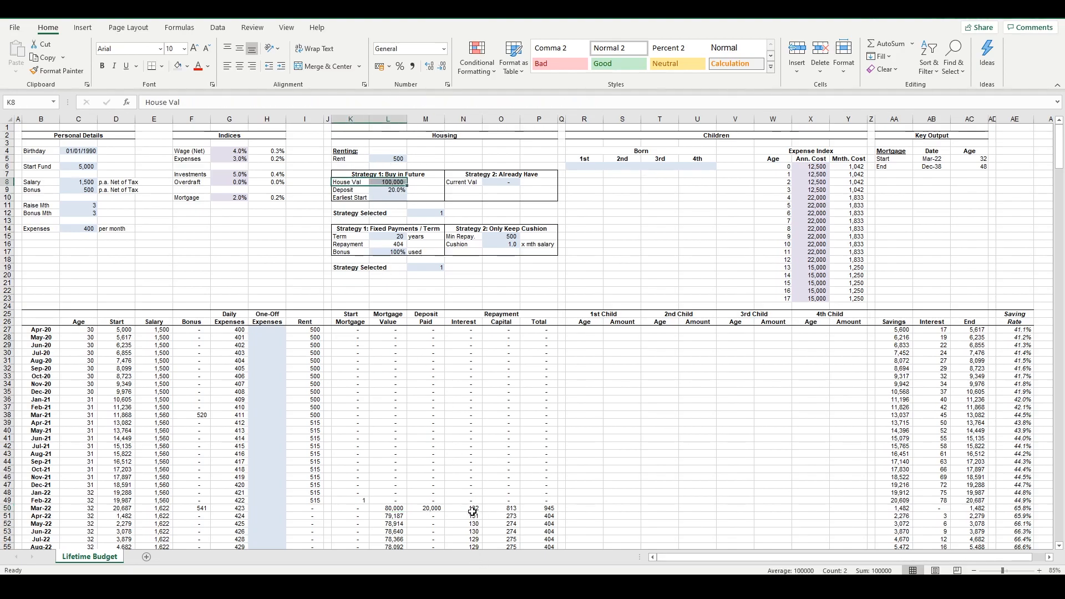
Inspect the Mar-22 repayment Interest, Capital and Total cells, and compare the Total formula with Apr-22
left_click_drag(472, 510, 541, 508)
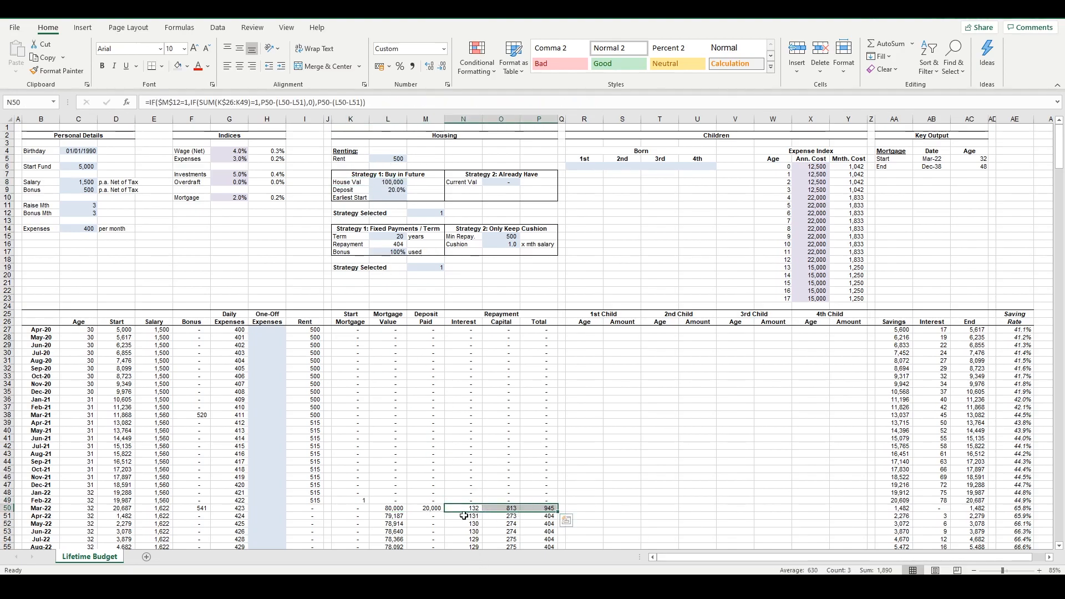
left_click(481, 510)
left_click(508, 509)
left_click(541, 515)
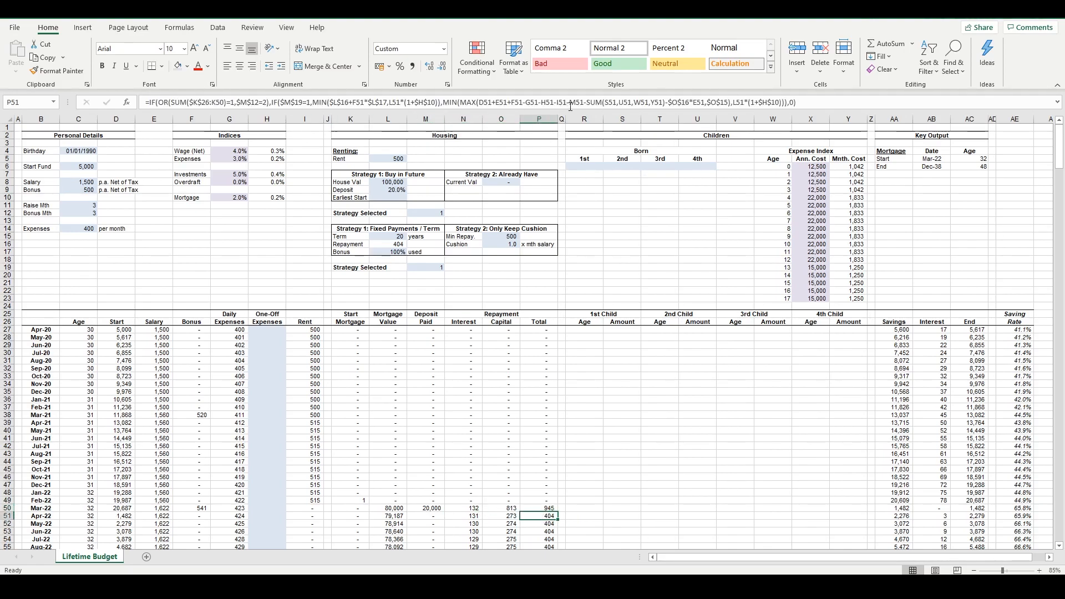
left_click(550, 509)
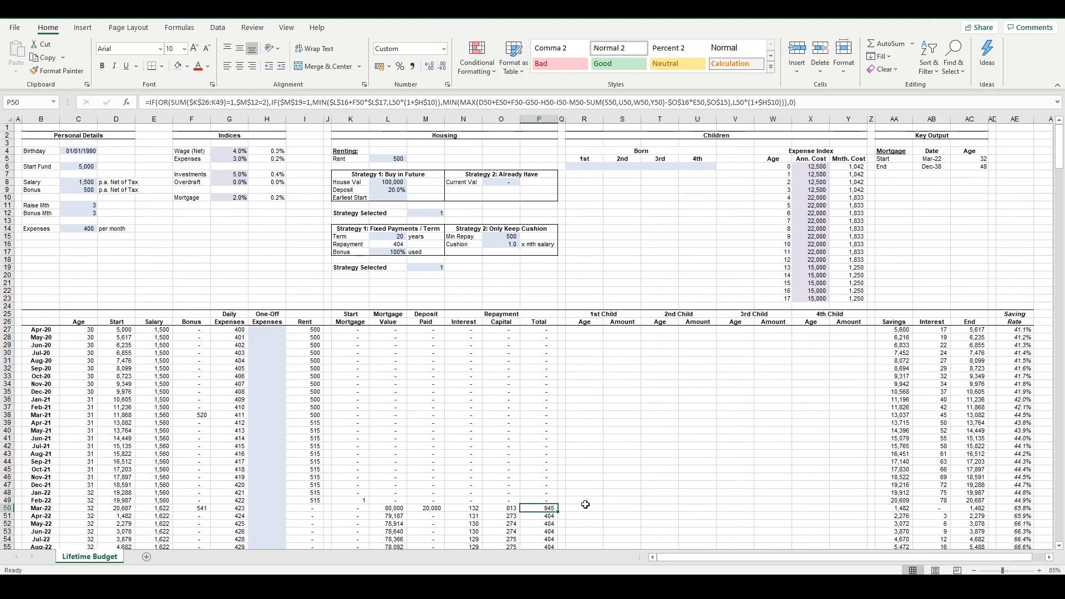
Review the Housing inputs block and the repayment Total formulas for Feb-22 and Mar-22
left_click_drag(1015, 500, 116, 345)
left_click_drag(367, 162, 552, 278)
left_click(521, 277)
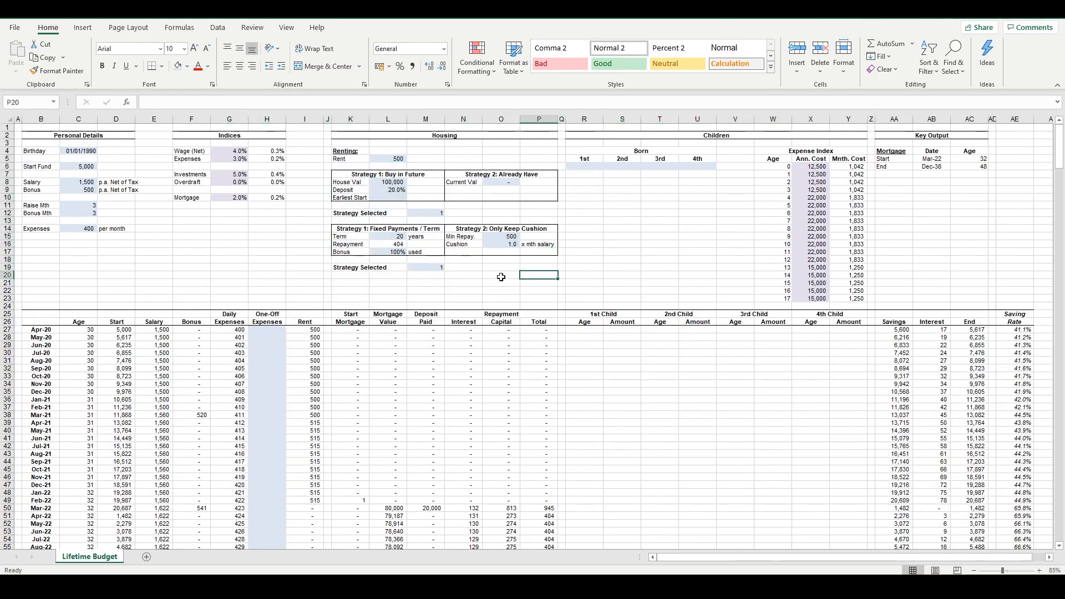
left_click(544, 499)
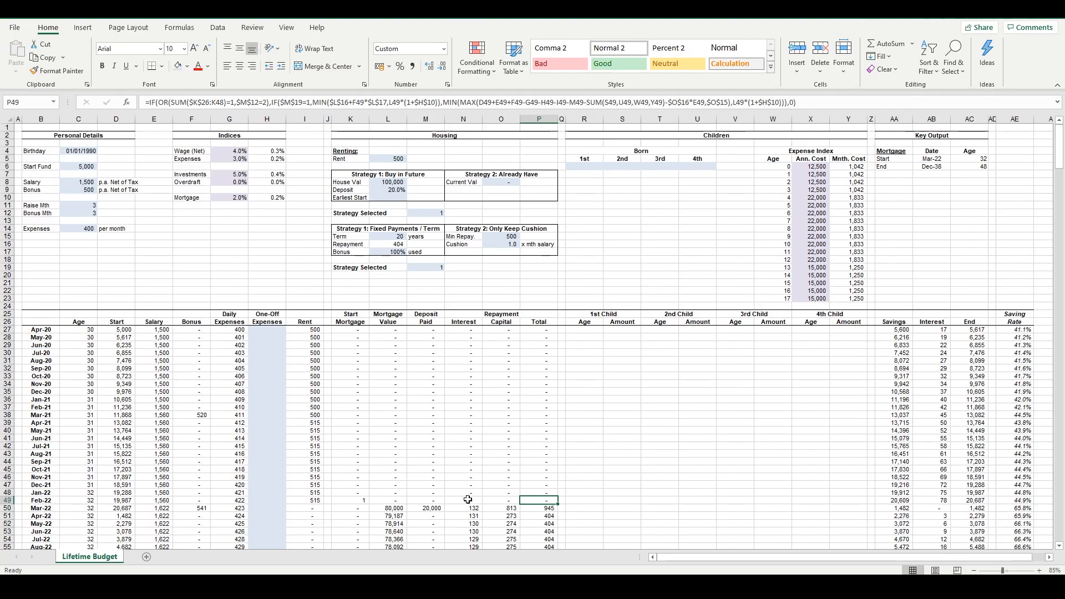
left_click(554, 509)
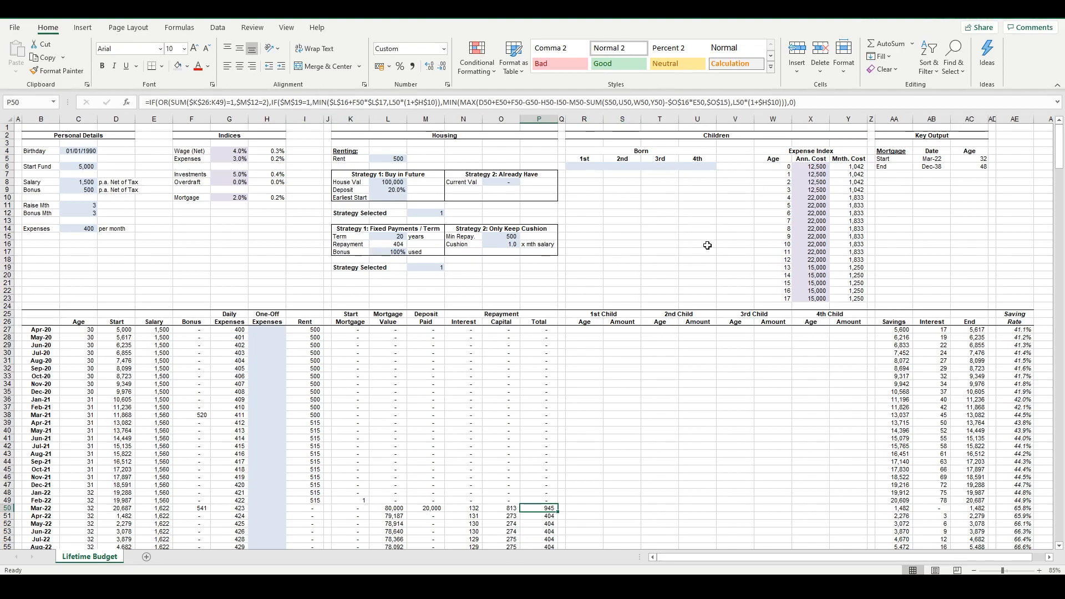
Review the two mortgage repayment strategies side by side: Fixed Payments / Term and Only Keep Cushion
left_click(432, 280)
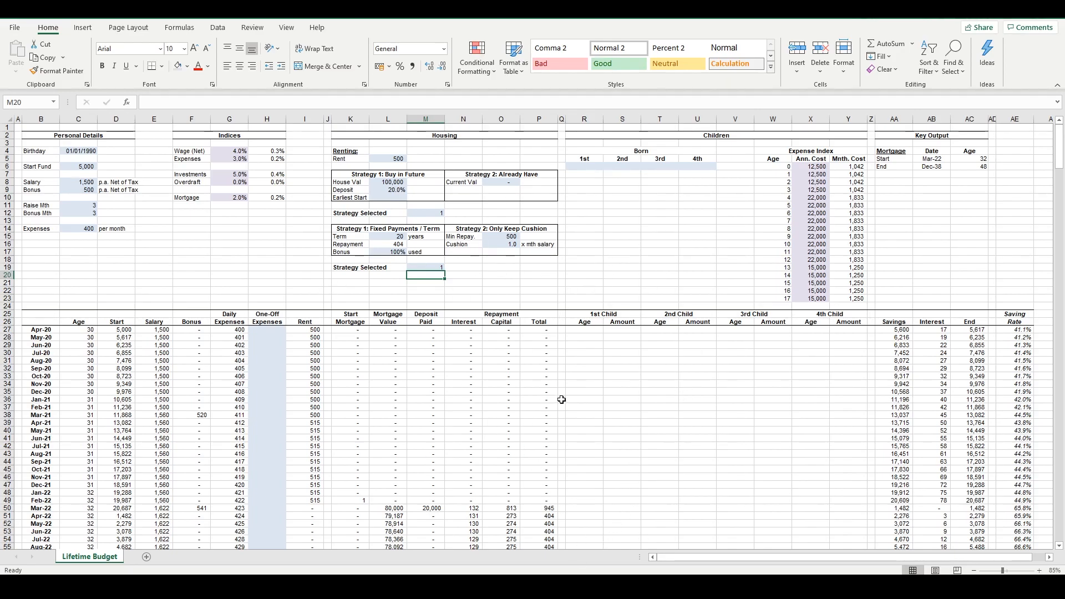
left_click(464, 275)
left_click(451, 261)
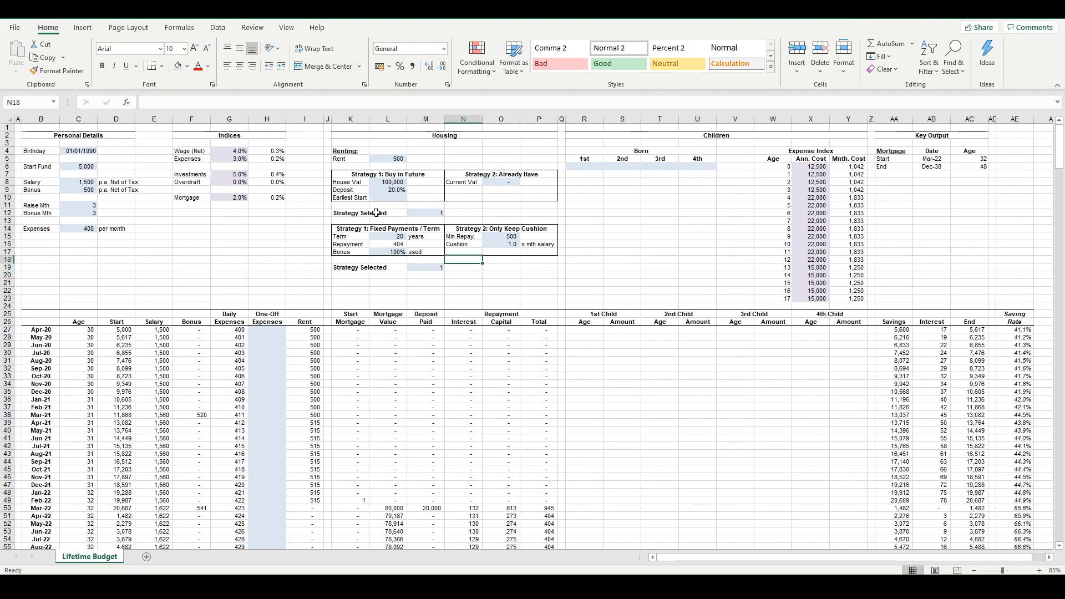
left_click_drag(354, 230, 541, 252)
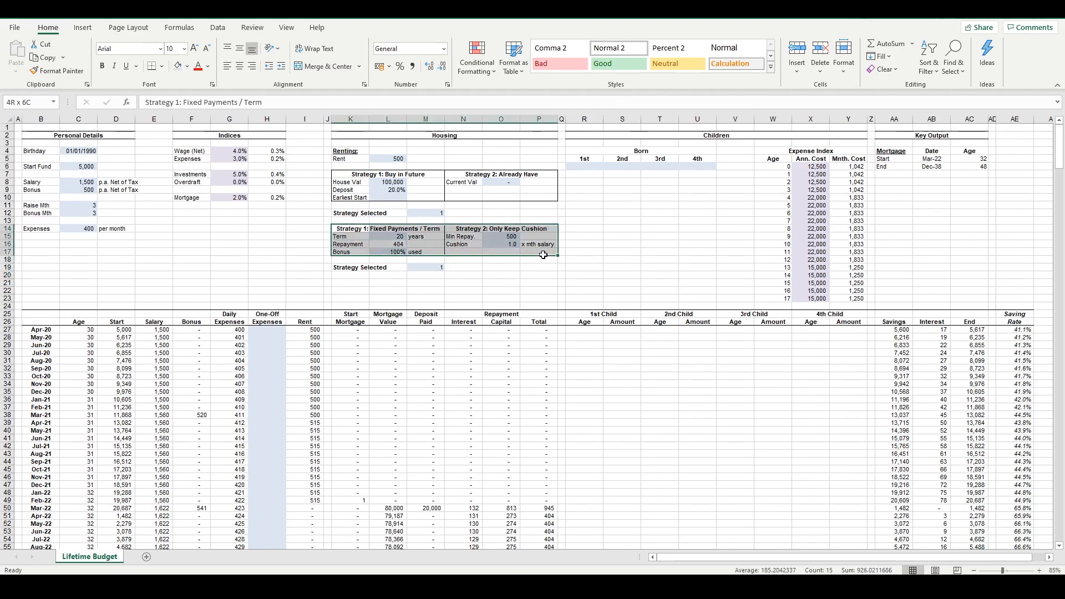
left_click(485, 275)
Examine the Fixed Payments / Term strategy's Term, Repayment and Bonus settings, ending on the share of bonus used
left_click_drag(343, 224, 424, 243)
left_click(413, 243)
left_click_drag(344, 237, 435, 253)
left_click(436, 253)
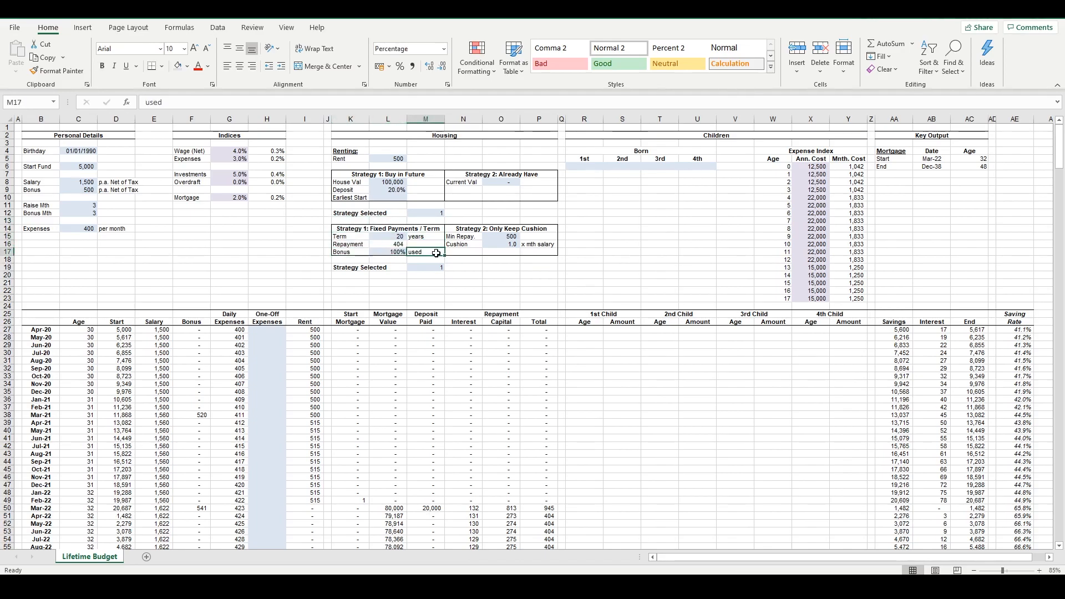
left_click(393, 253)
left_click_drag(341, 252, 410, 253)
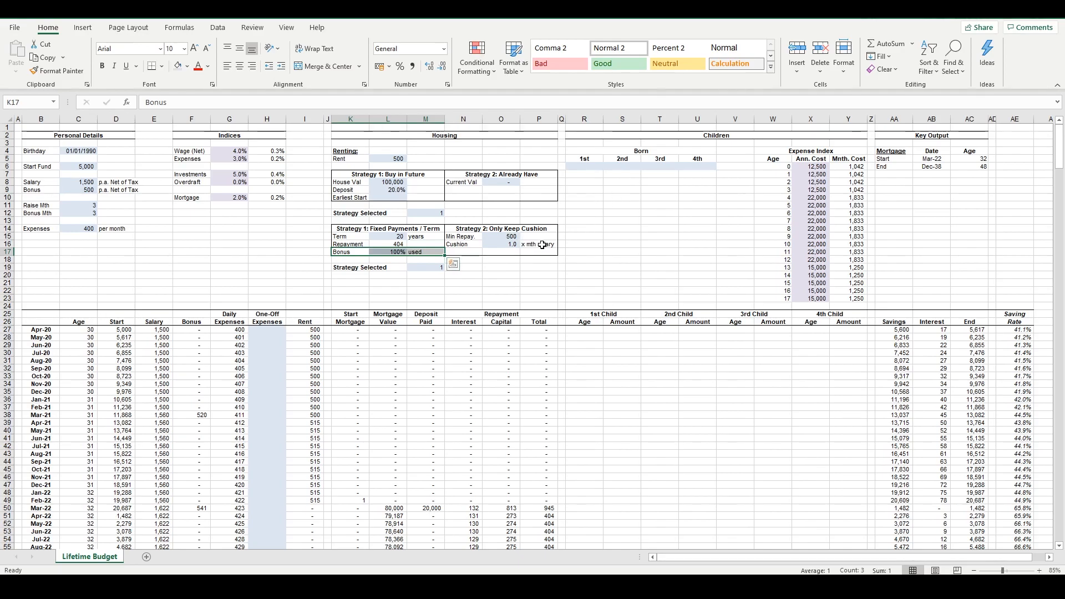
Examine the share of bonus used, along with the Only Keep Cushion strategy's Cushion setting as a multiple of monthly salary
left_click(404, 253)
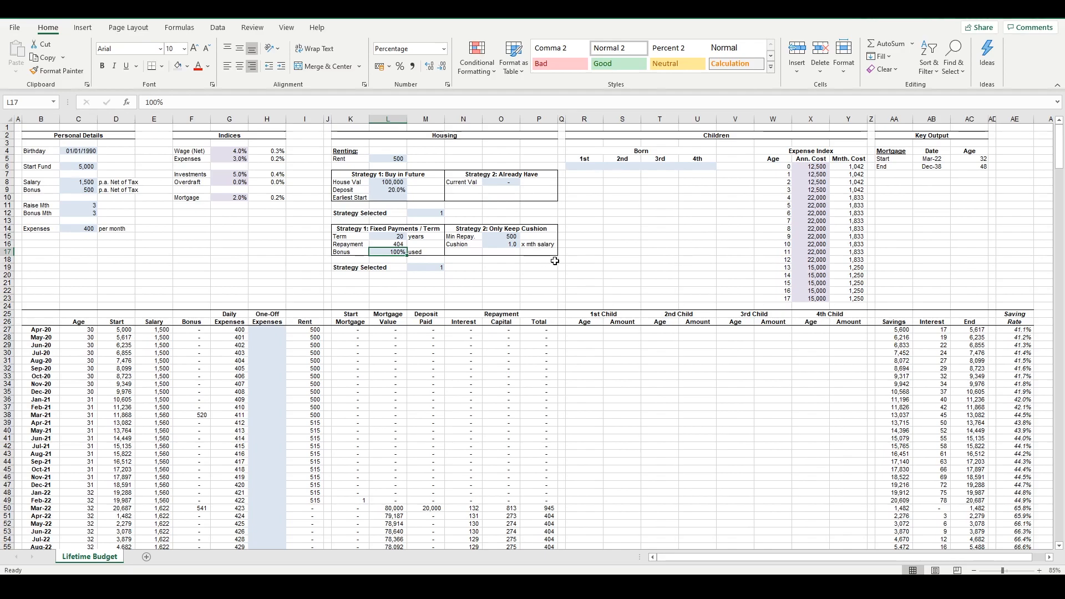
left_click(500, 245)
left_click_drag(459, 243, 546, 244)
left_click(494, 244)
left_click(532, 245)
left_click(465, 246)
left_click_drag(465, 246, 499, 245)
Inspect the Aug-21 Start Mortgage formula and compare the strategy inputs with the monthly projection rows
left_click_drag(966, 313, 155, 551)
left_click(356, 417)
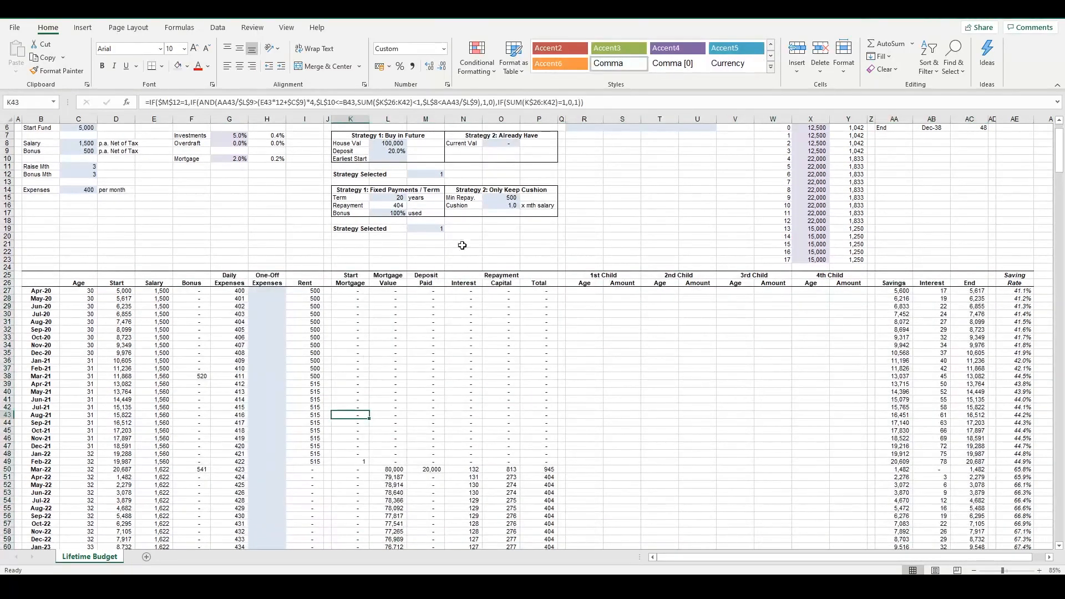
scroll(505, 281, "down", 2)
scroll(533, 300, "up", 3)
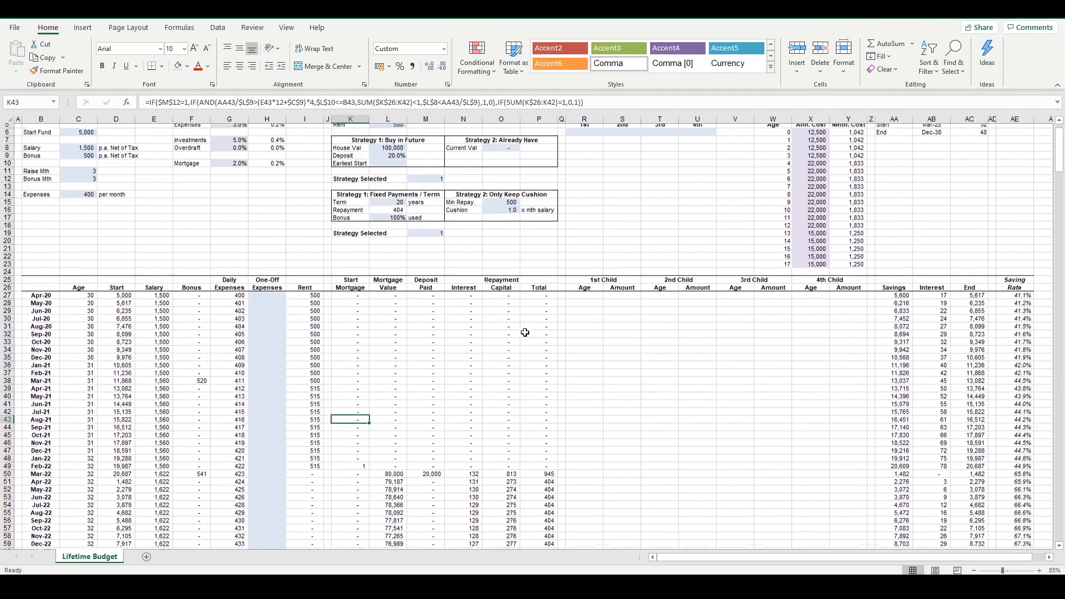
scroll(548, 328, "up", 1)
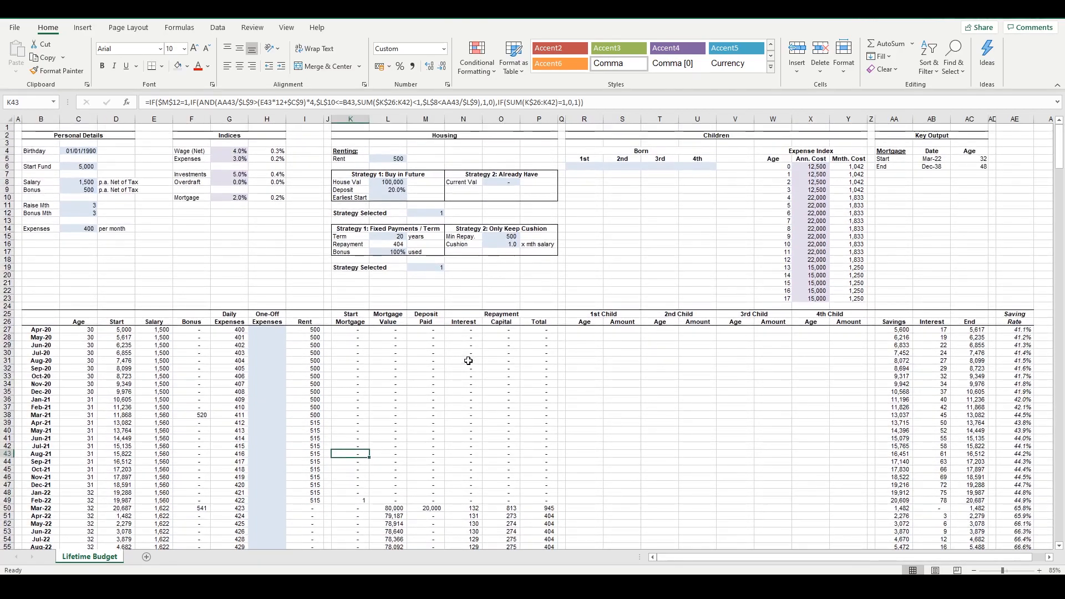
scroll(537, 316, "down", 2)
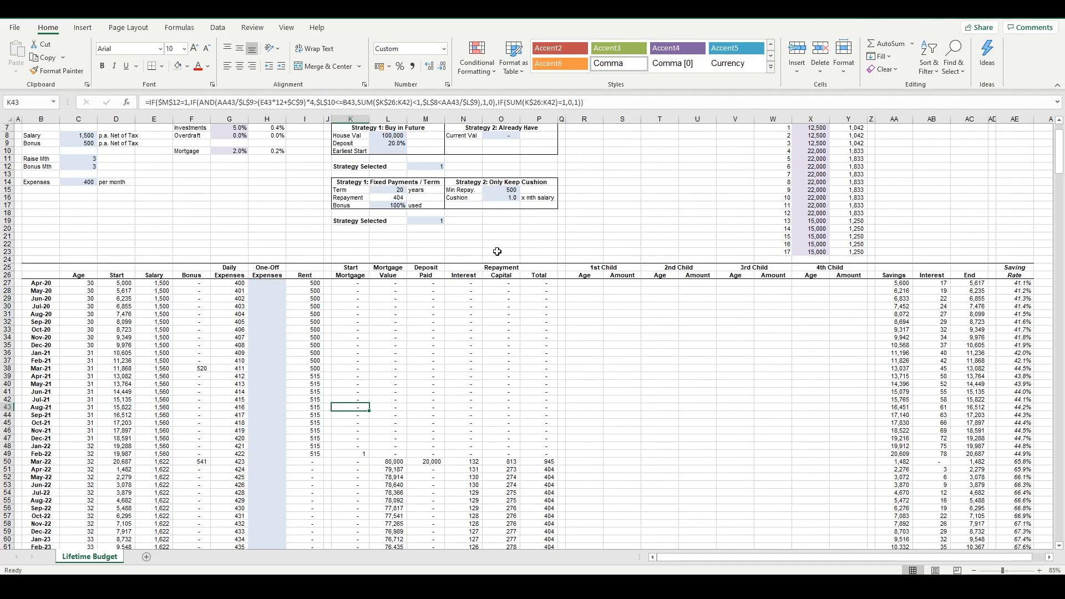
scroll(496, 252, "down", 1)
scroll(477, 177, "down", 3)
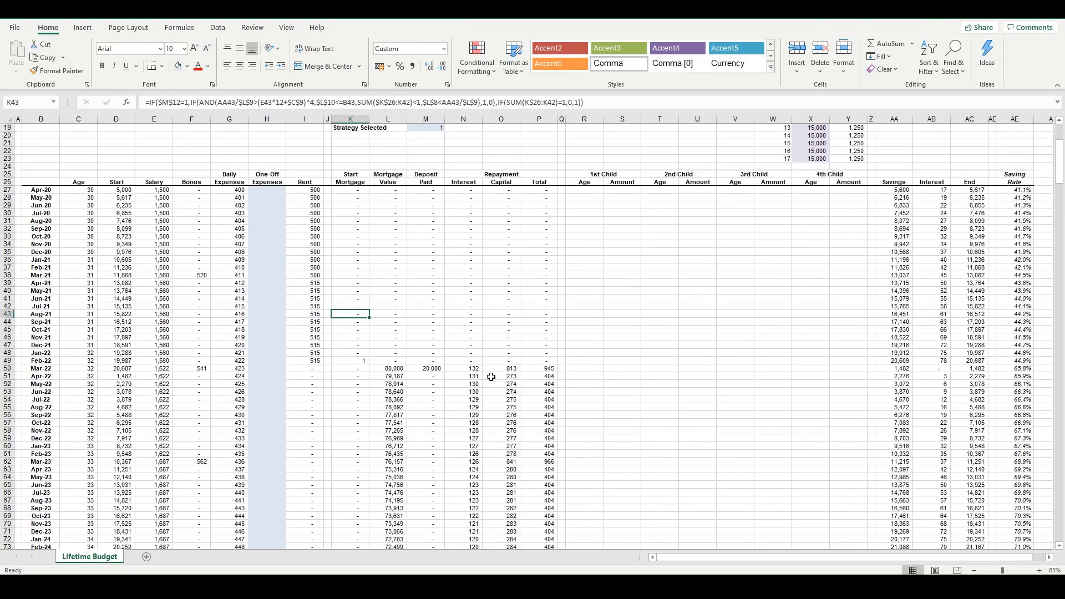
Review the mortgage columns of the projection, focusing on the monthly repayment Interest and Total figures after the mortgage starts
left_click_drag(361, 213, 535, 476)
left_click(524, 424)
left_click_drag(539, 377, 542, 469)
left_click_drag(472, 384, 473, 456)
left_click(562, 407)
scroll(442, 350, "down", 6)
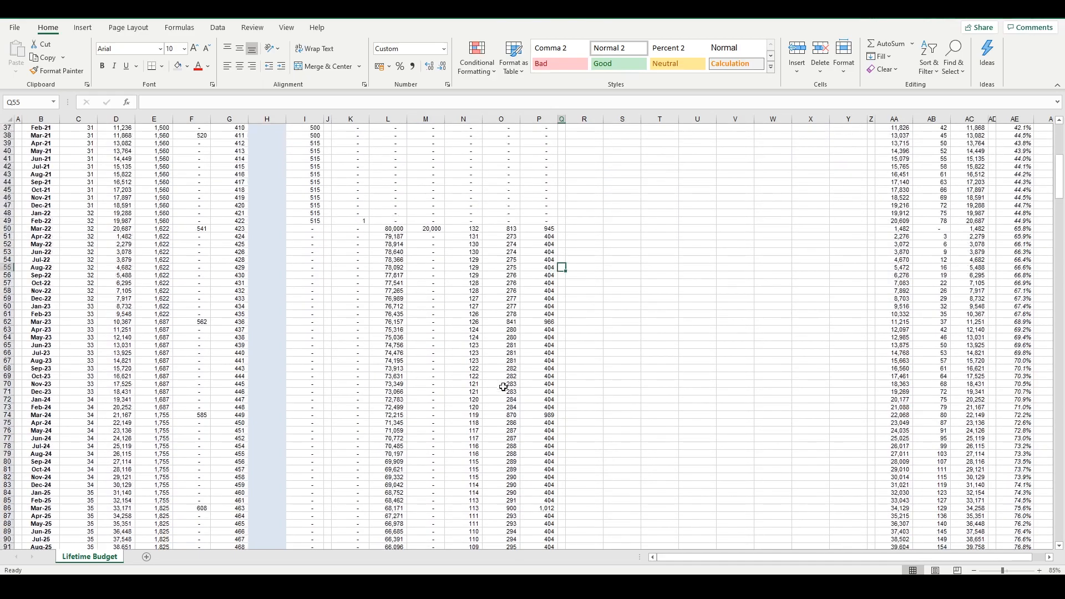
scroll(488, 388, "up", 6)
scroll(606, 344, "up", 5)
scroll(603, 344, "down", 5)
scroll(749, 354, "up", 6)
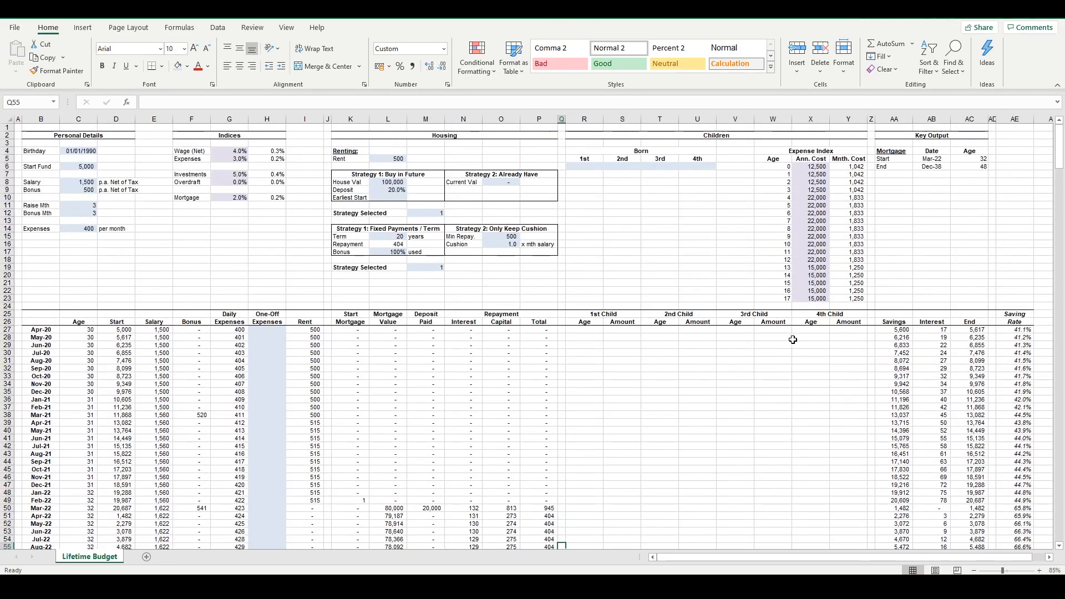
Examine the Children section, including the 1st child's birth date input and the 1st Child Age formulas from May-20
left_click_drag(587, 144, 827, 470)
left_click(809, 446)
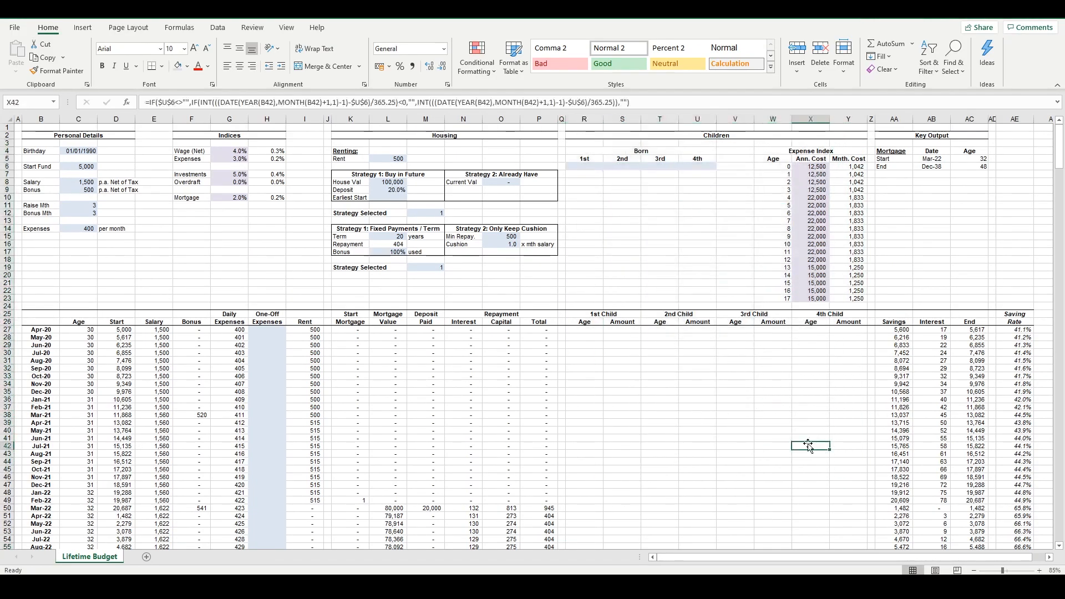
left_click(589, 167)
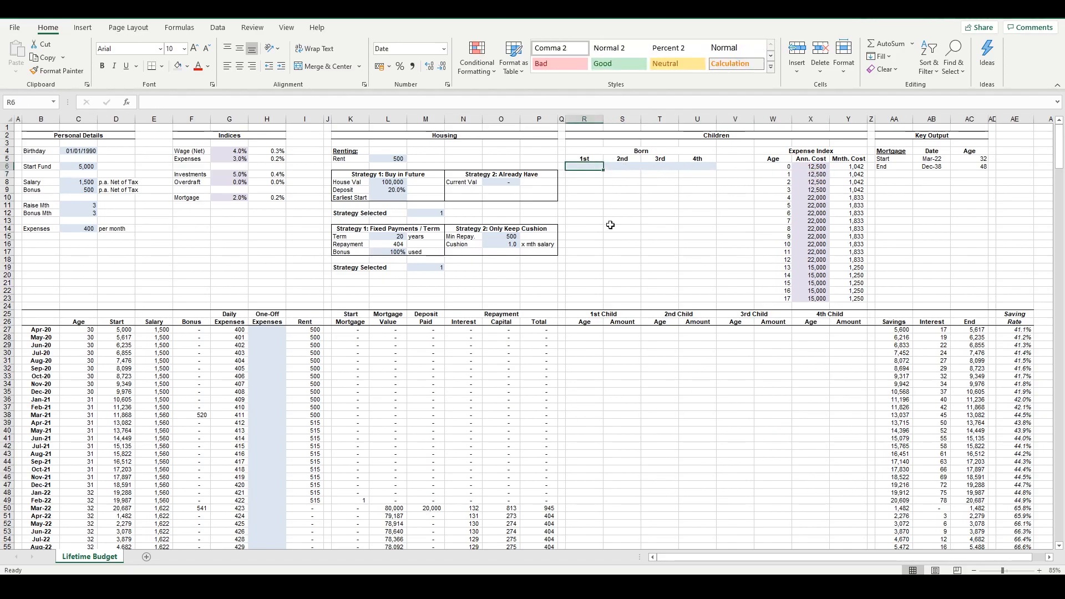
left_click_drag(589, 337, 589, 446)
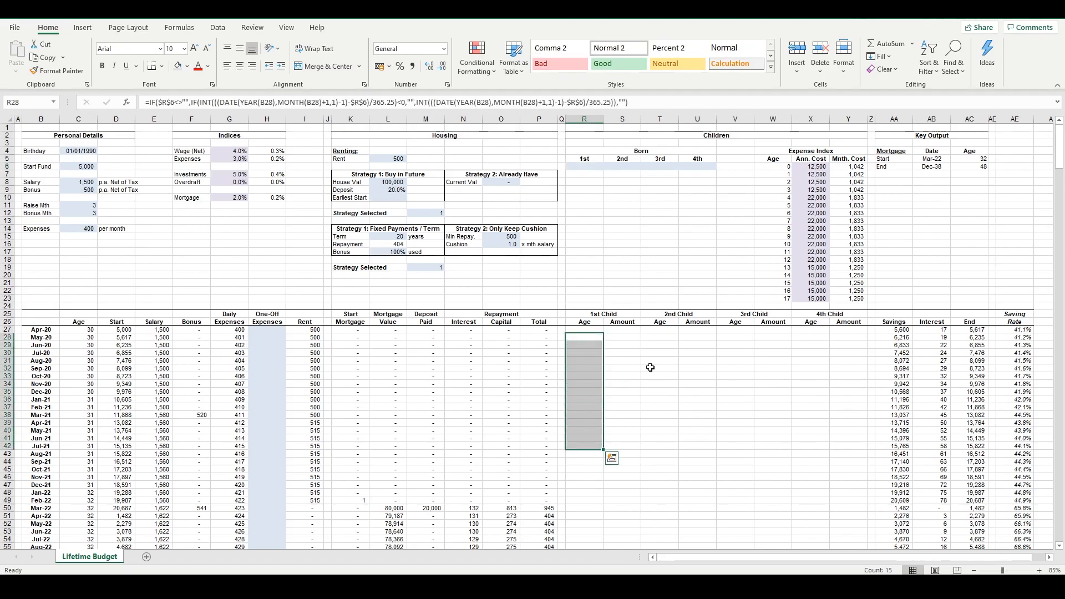
Review the children's Expense Index costs by age and inspect the 1st Child Amount lookup formulas for Sep-20 and Jul-20
left_click_drag(785, 228, 825, 298)
left_click_drag(582, 330, 621, 547)
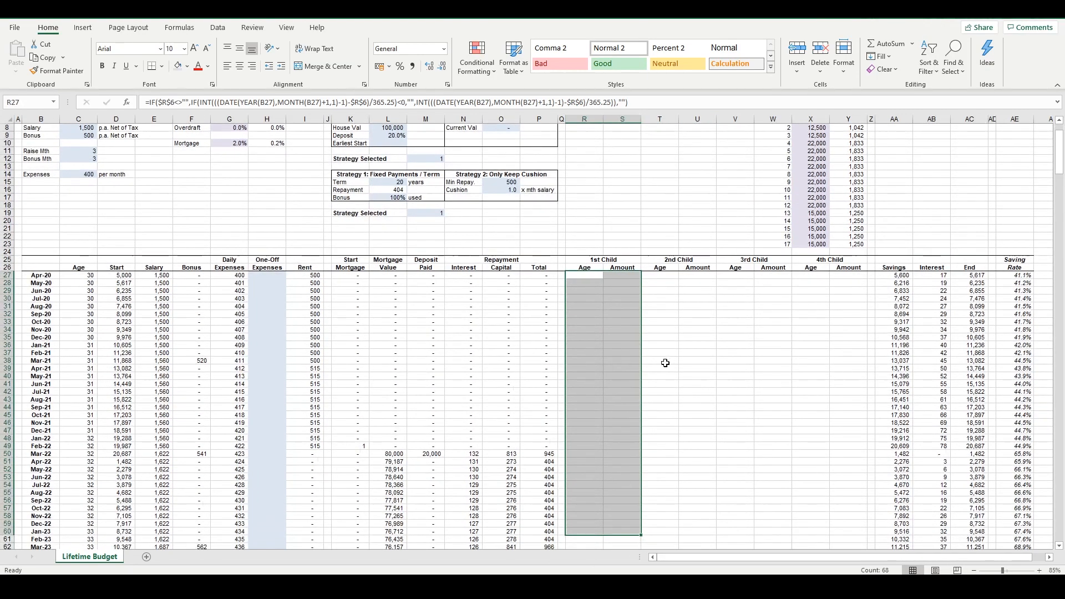
scroll(665, 363, "up", 3)
left_click(811, 236)
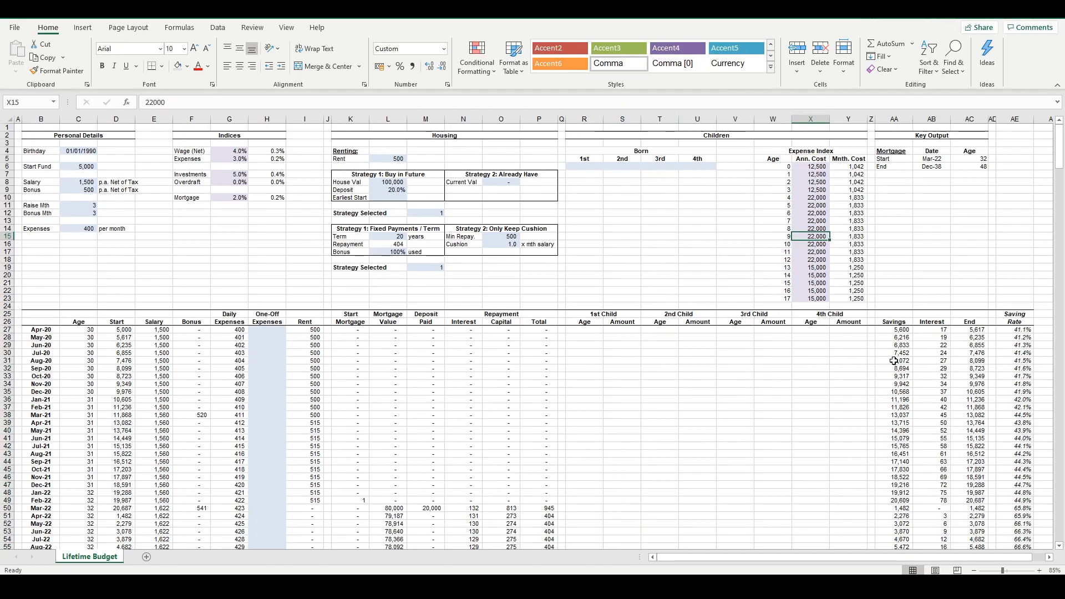
left_click(630, 367)
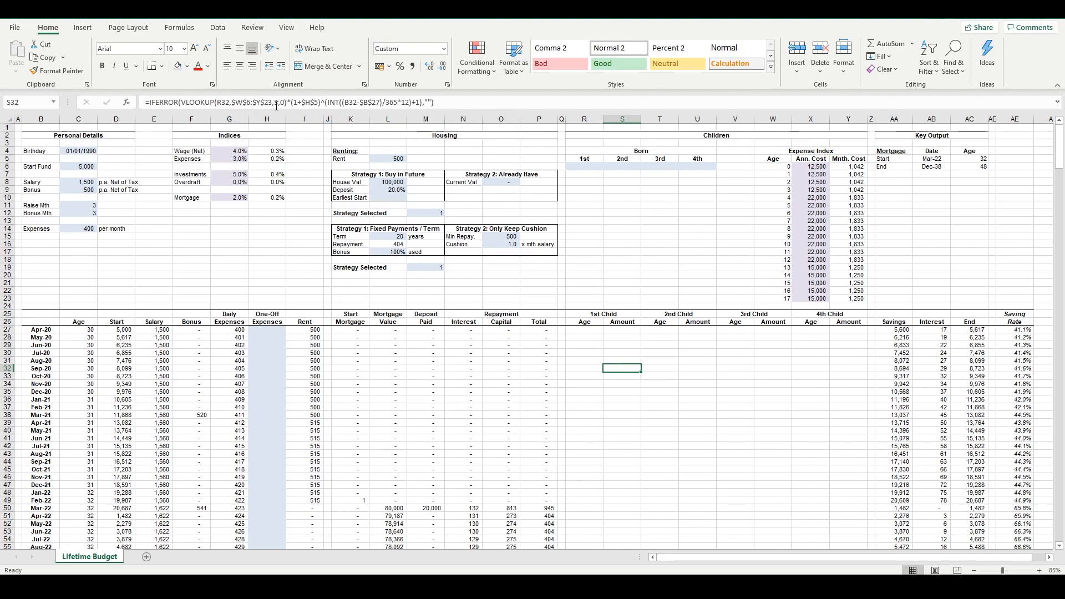
left_click(707, 276)
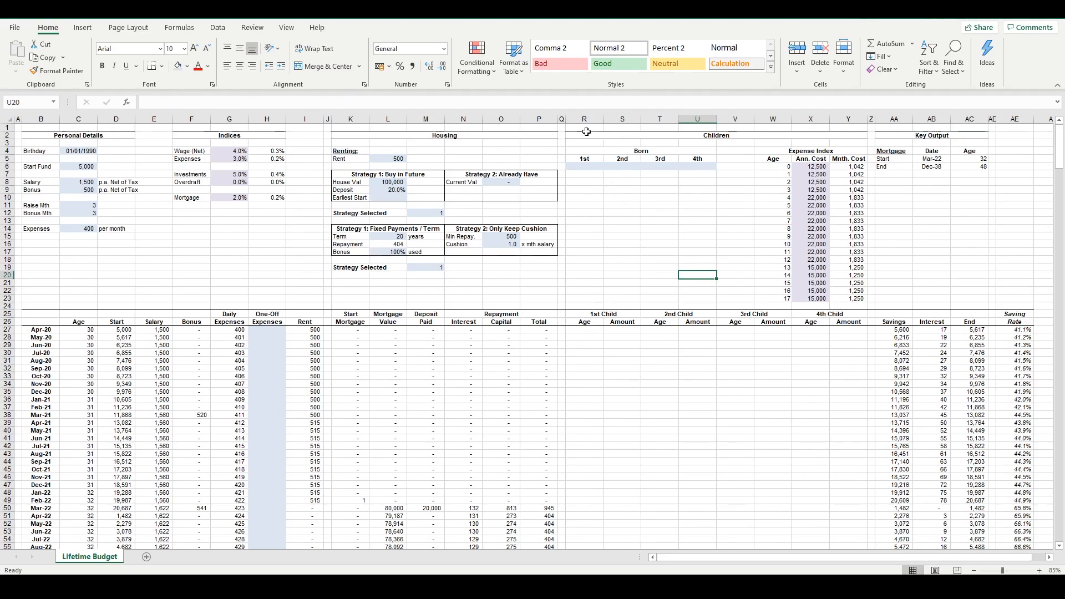
left_click(625, 351)
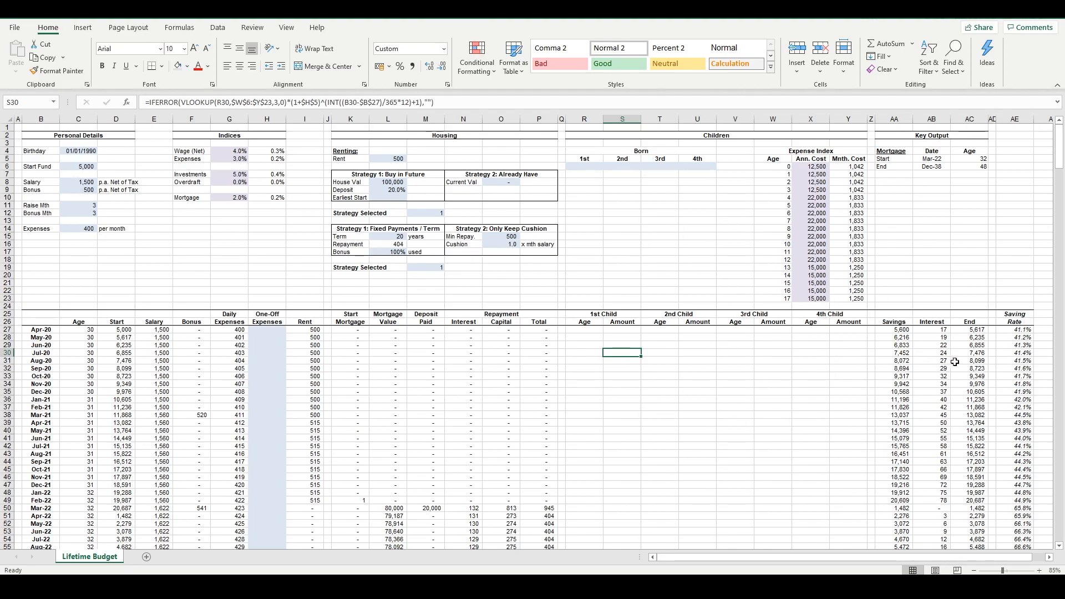
Inspect the May-20 Savings, Interest and End formulas
left_click_drag(907, 336, 970, 338)
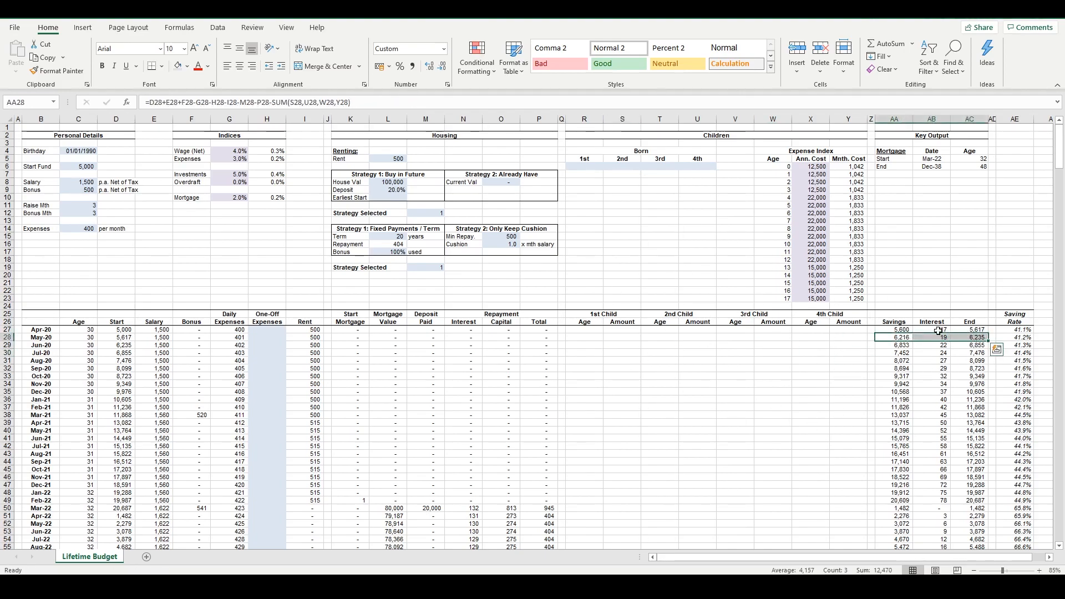
left_click(909, 337)
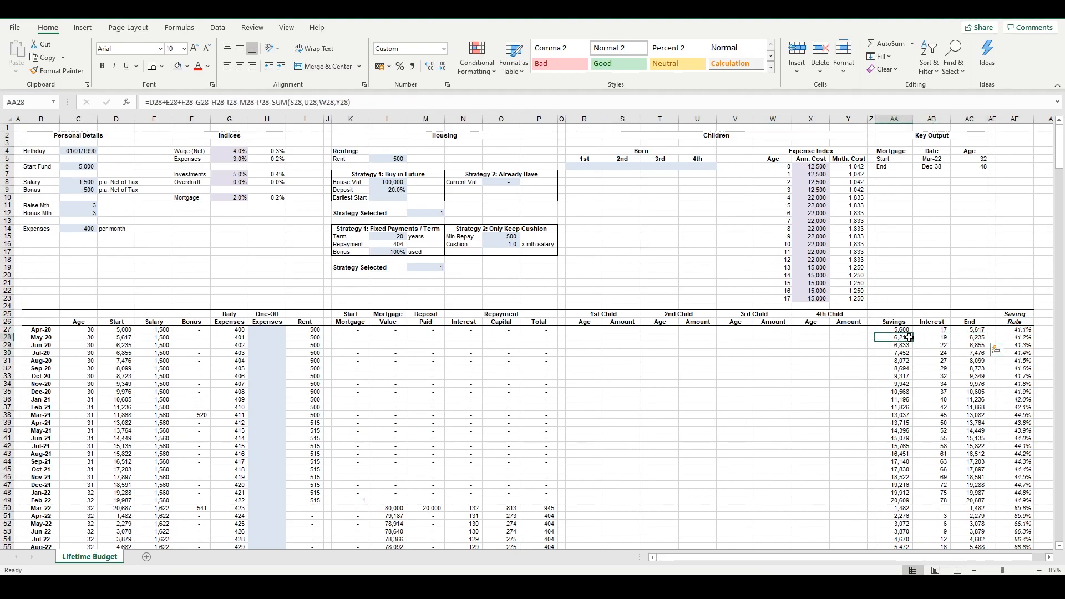
left_click(978, 339)
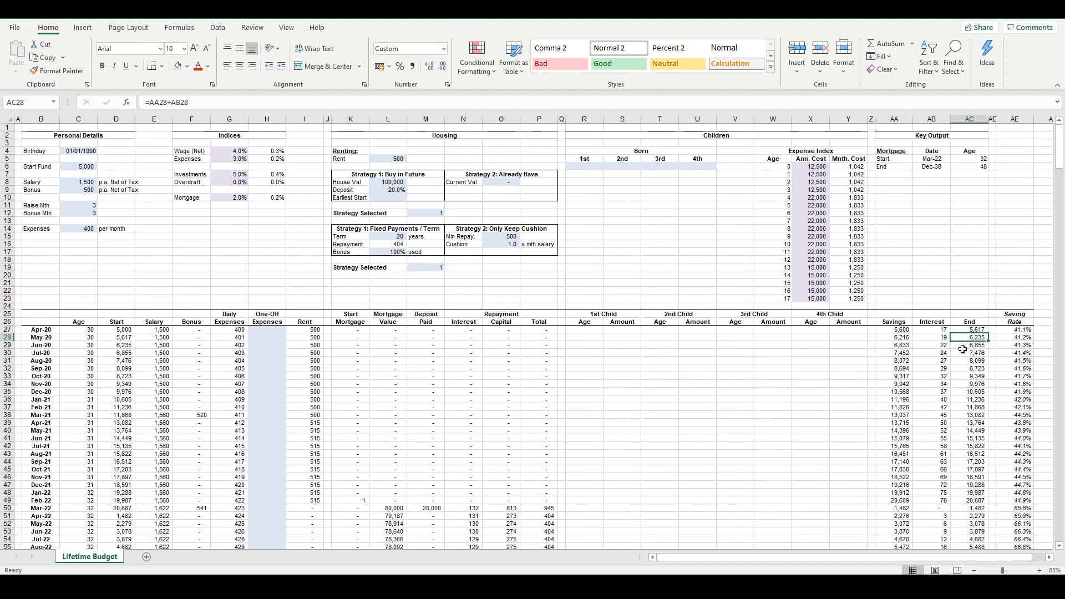
left_click(930, 340)
left_click(967, 340)
Compare the Jun-20 End balance formula with the Jun-20 Start balance formula
left_click(1019, 343)
left_click(978, 344)
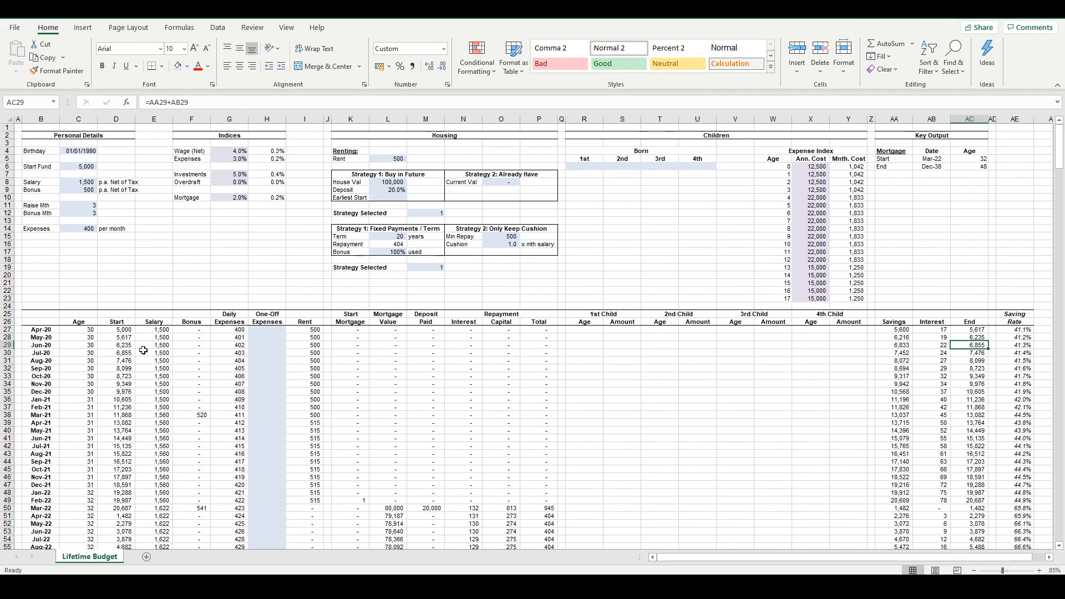
left_click(118, 345)
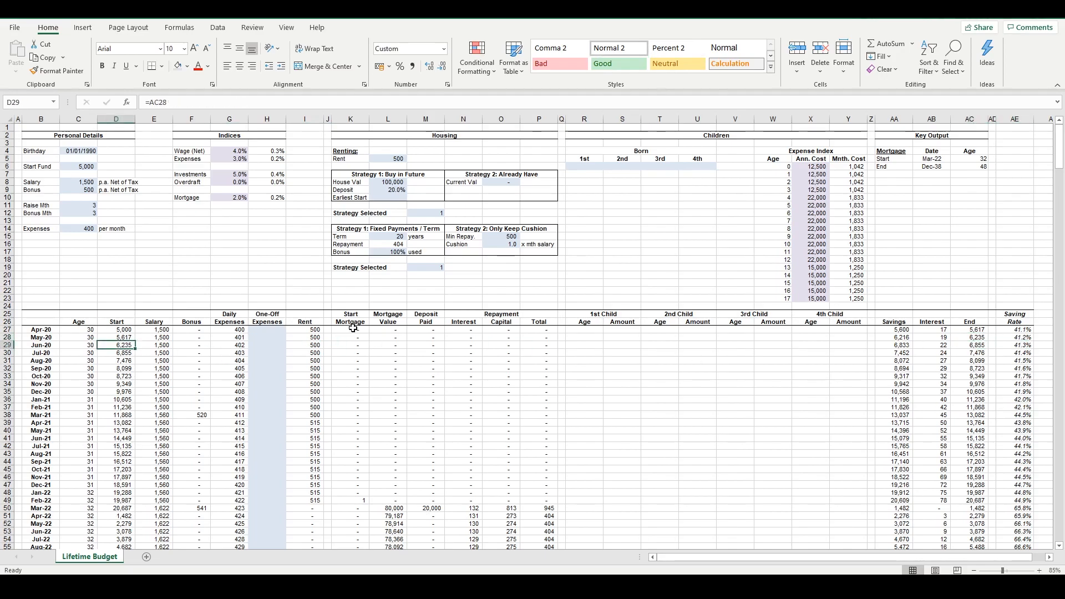
left_click(968, 345, "ctrl")
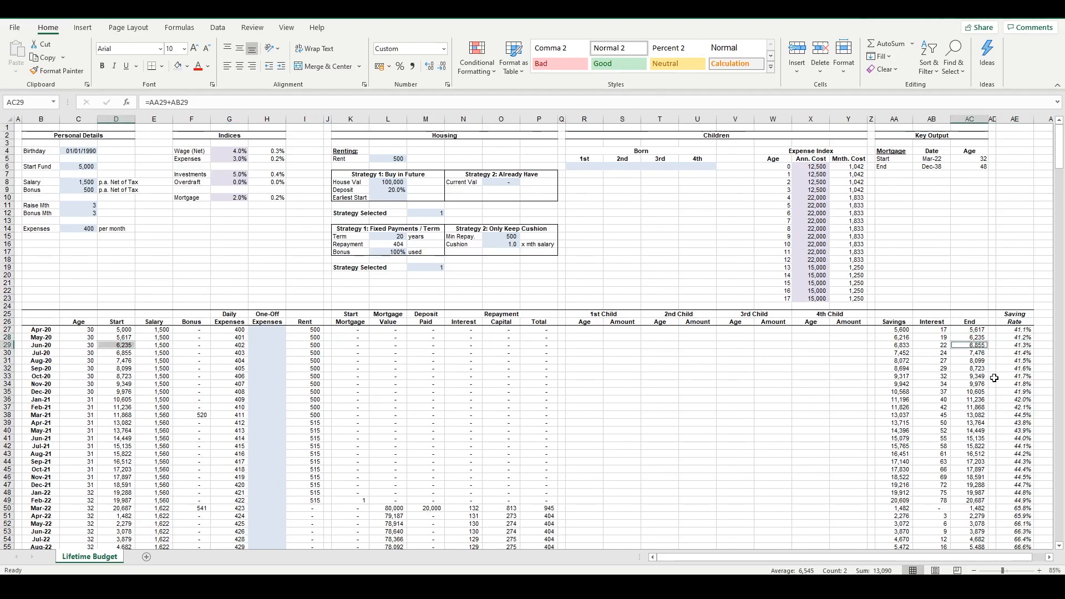
Inspect the Jun-20 Saving Rate formula and the Salary cell it divides by
left_click(1023, 345)
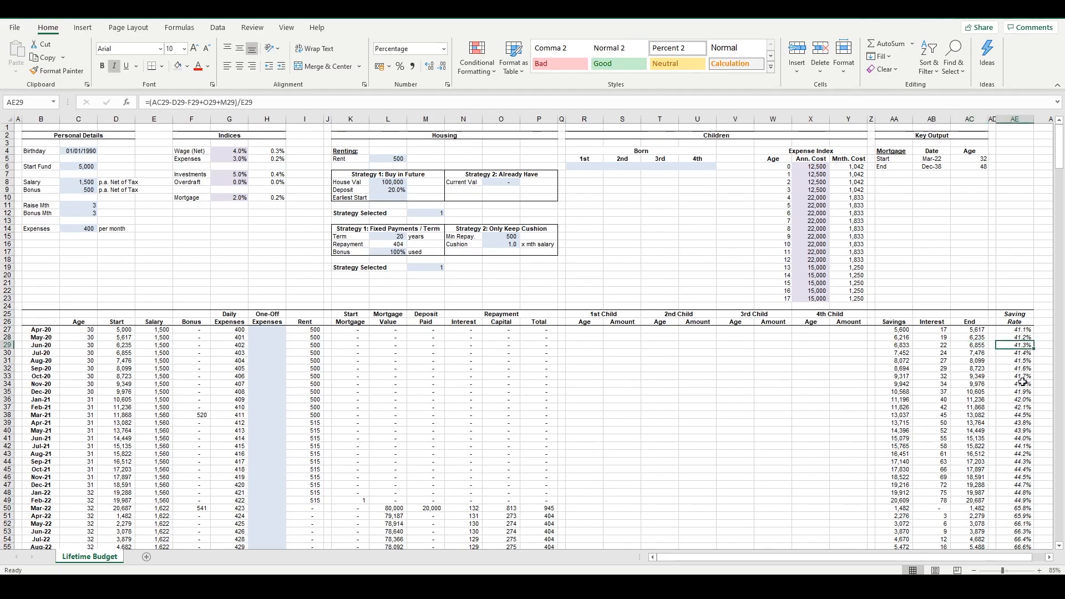
left_click(152, 345)
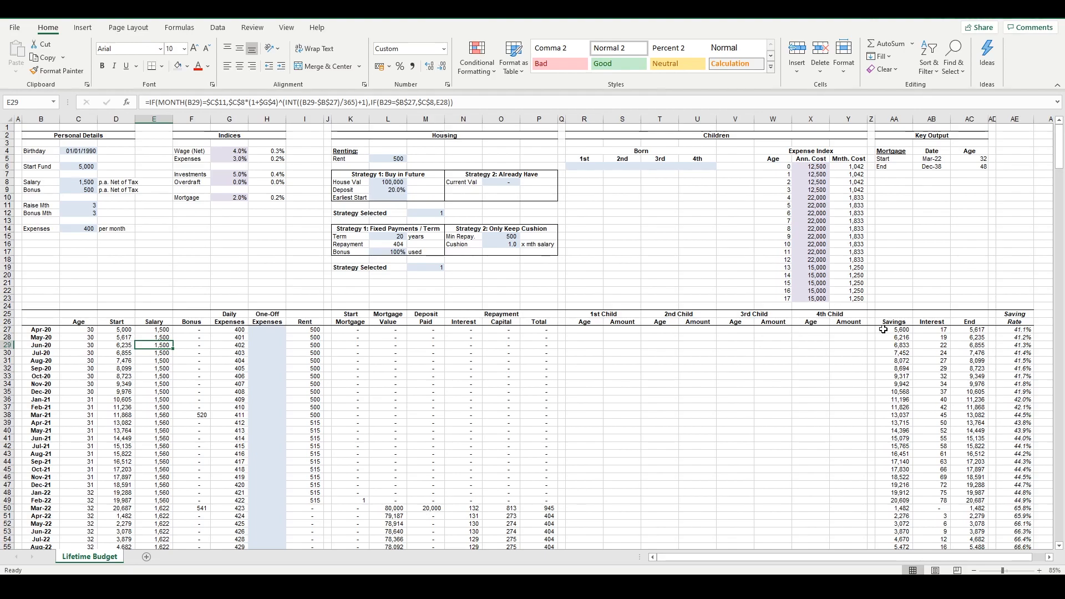
left_click(1013, 346)
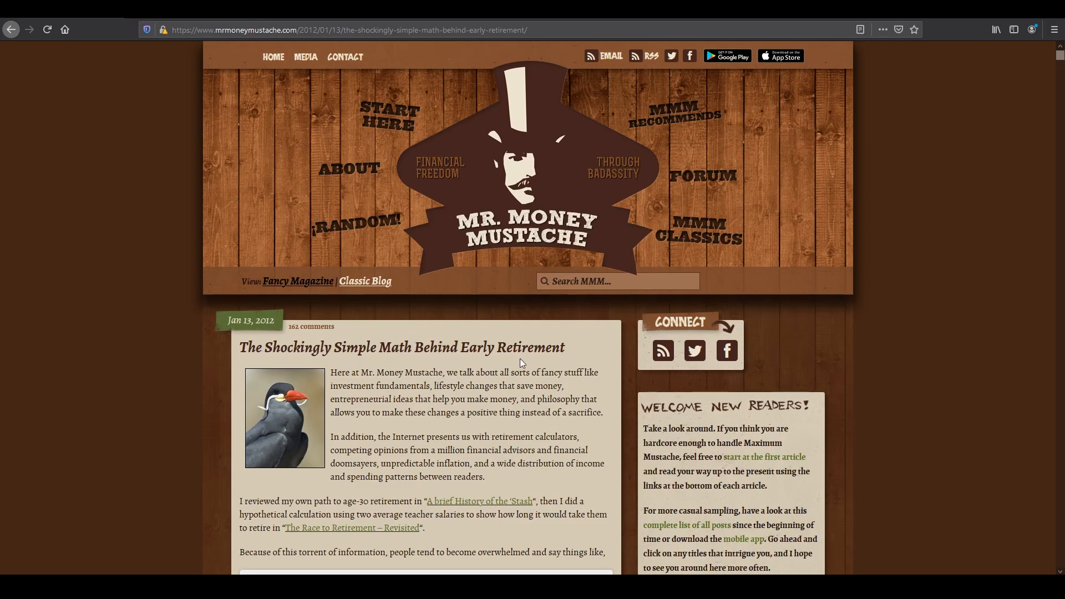
In the web browser, read "The Shockingly Simple Math Behind Early Retirement" and open its working years versus savings rate chart full size
scroll(514, 348, "down", 7)
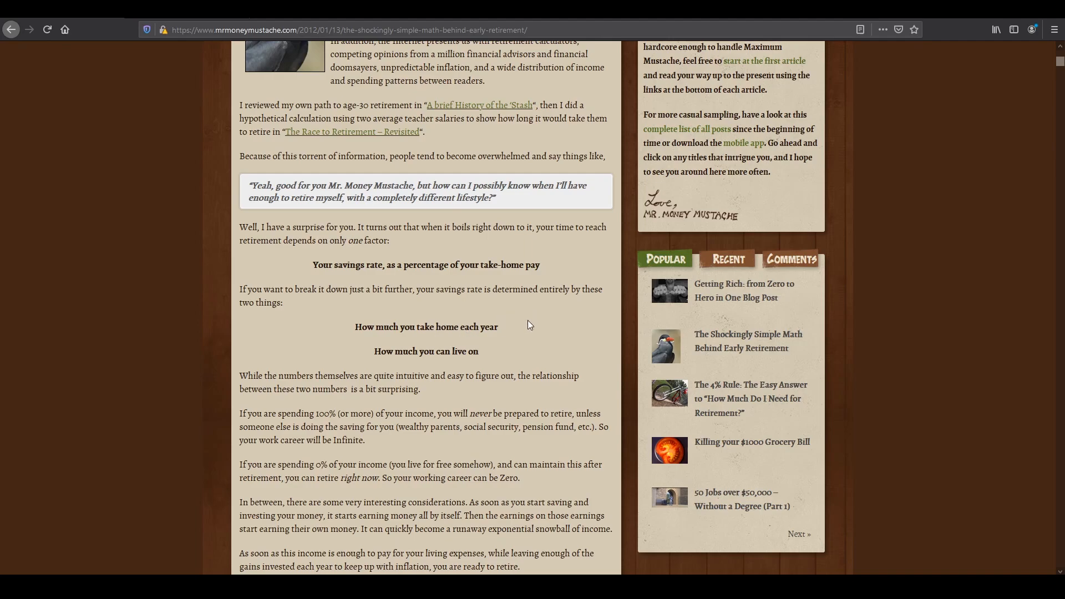
scroll(528, 325, "down", 5)
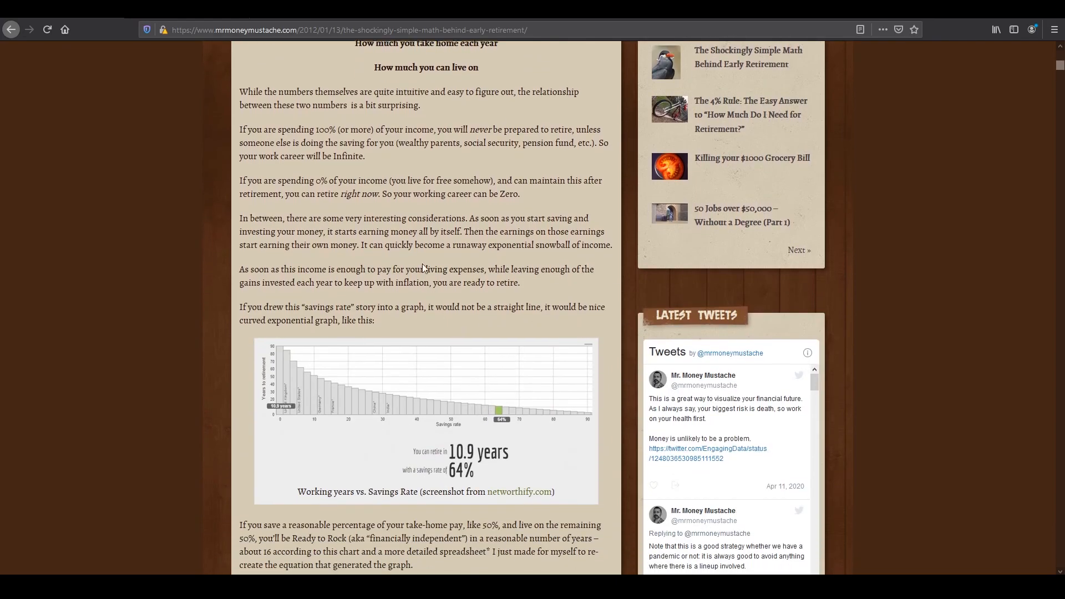
scroll(423, 265, "down", 2)
left_click(422, 265)
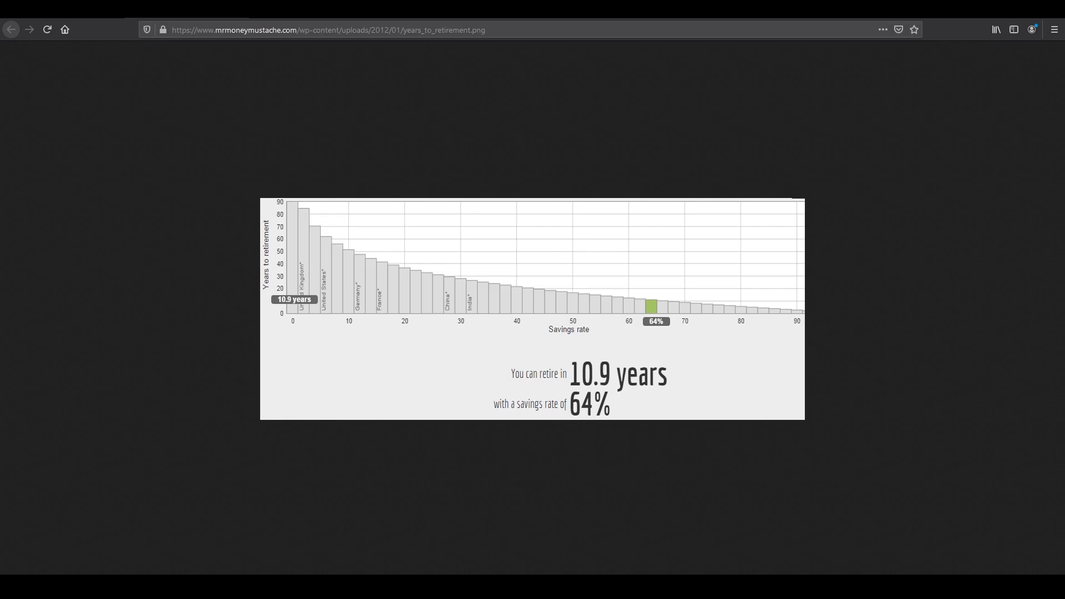
Switch back to the Lifetime Budget workbook in Excel and review the Saving Rate column and the Jun-21 row feeding it
left_click(123, 587)
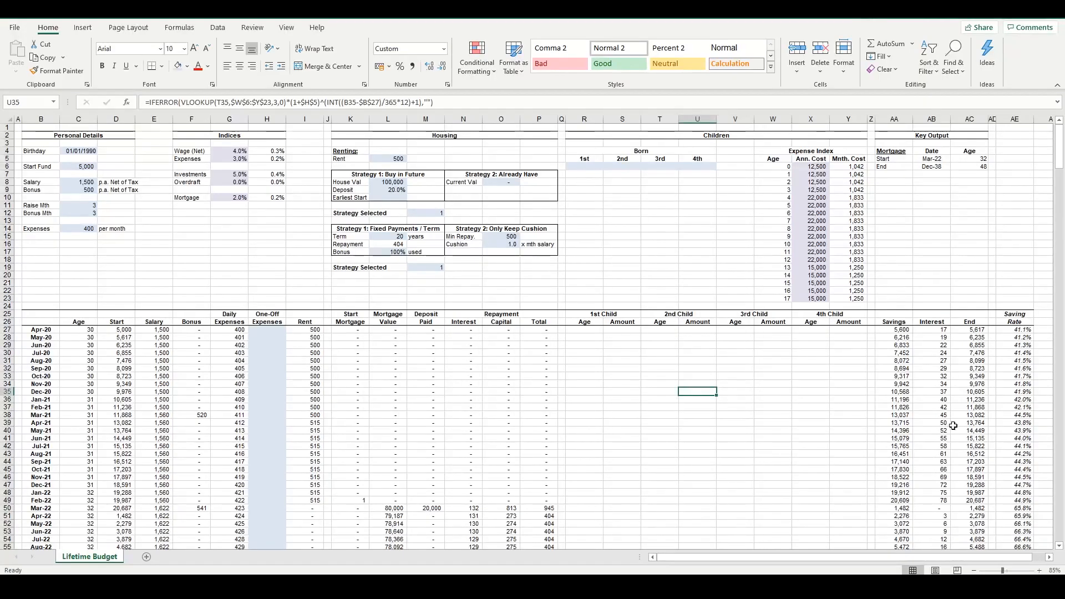
left_click_drag(1035, 329, 1038, 415)
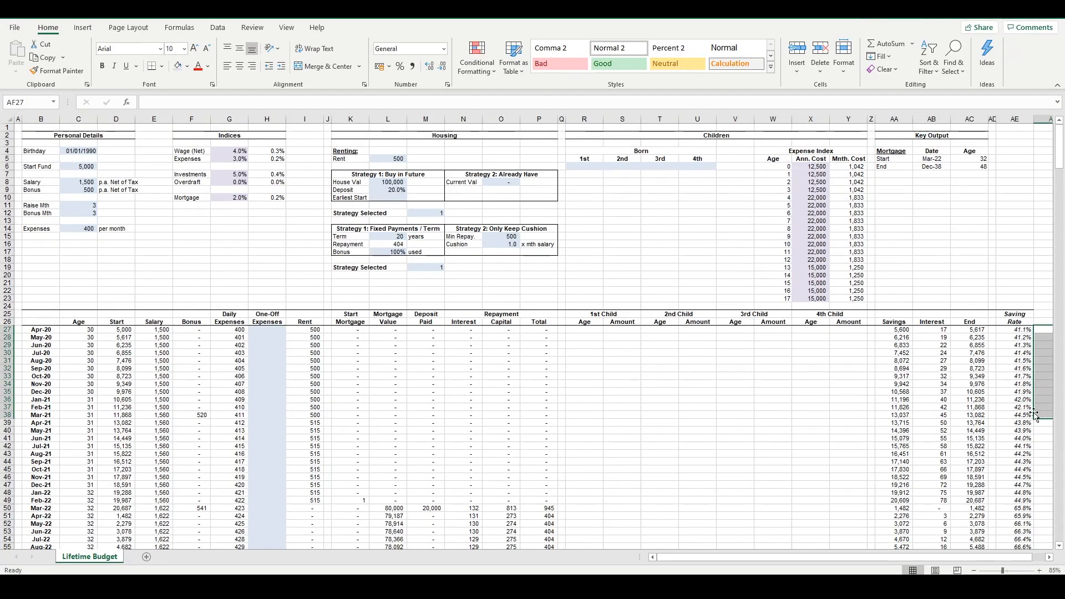
left_click(1019, 393)
left_click_drag(1022, 336, 1024, 438)
left_click(1024, 439)
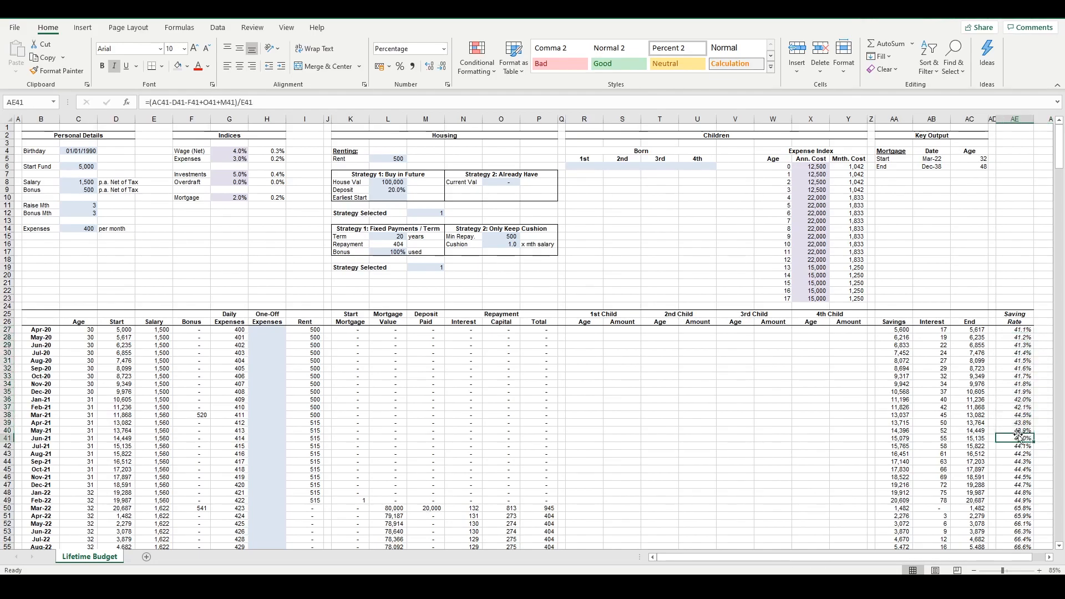
key("shift+space")
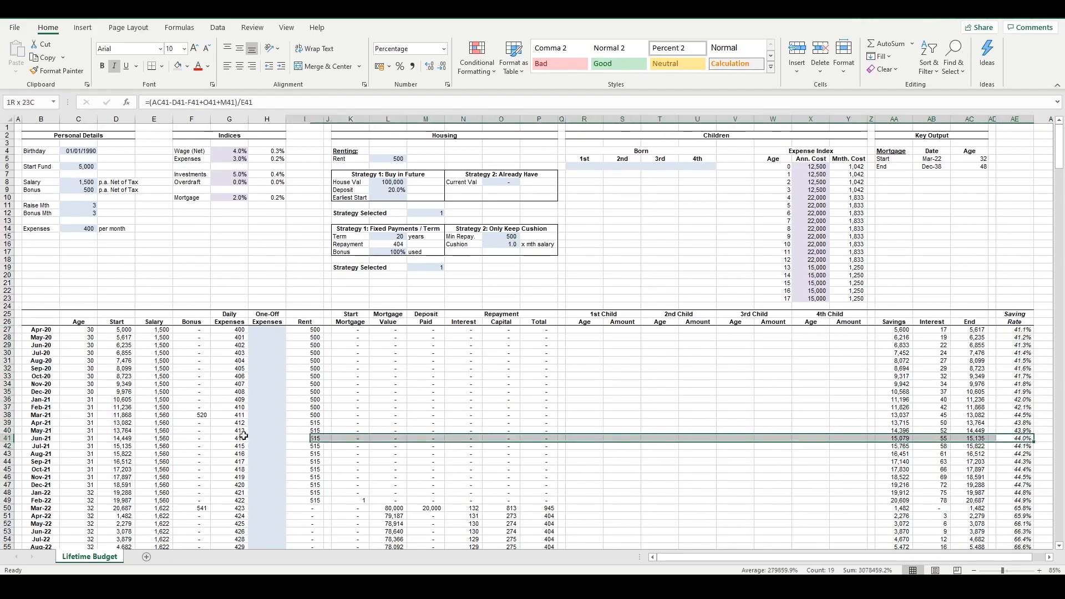
key("Right")
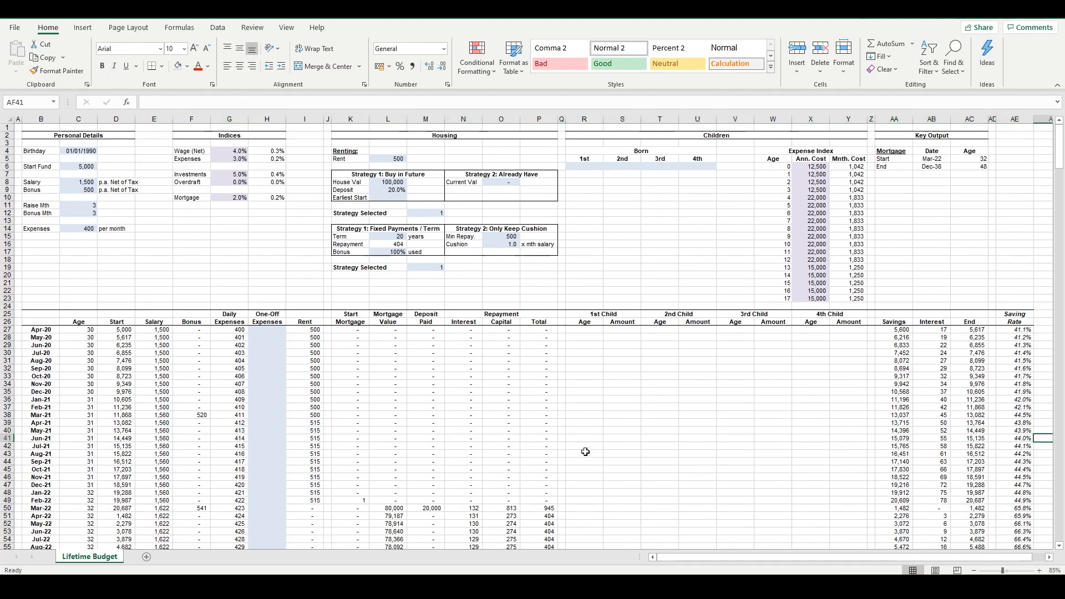
scroll(658, 443, "down", 2)
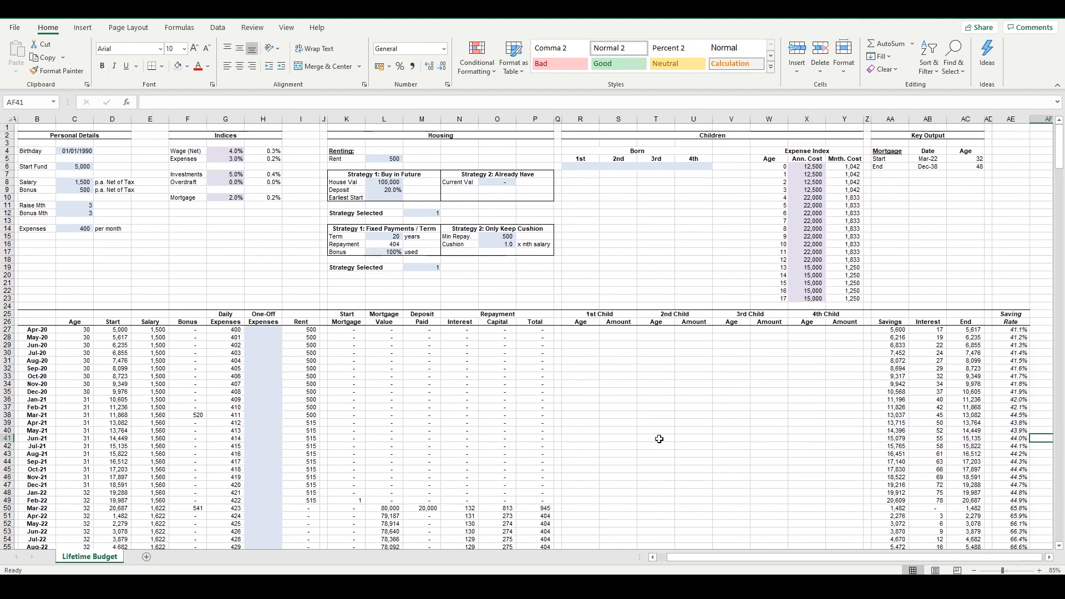
Follow the Saving Rate column down to the month reaching 100% and highlight the Jan-32 row across the table
scroll(904, 377, "right", 1)
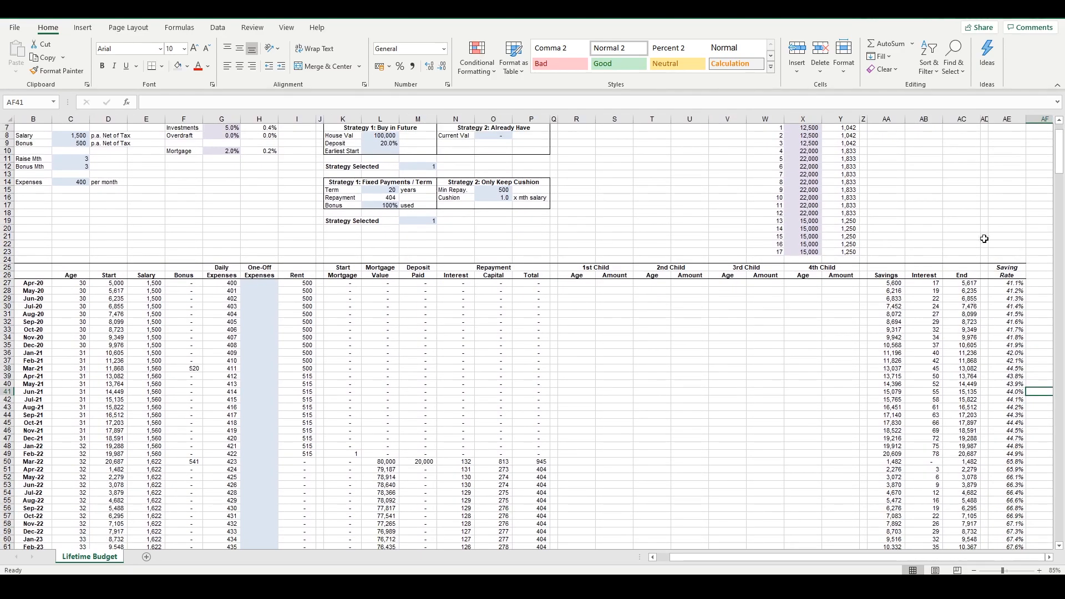
scroll(954, 344, "down", 16)
scroll(1029, 375, "down", 20)
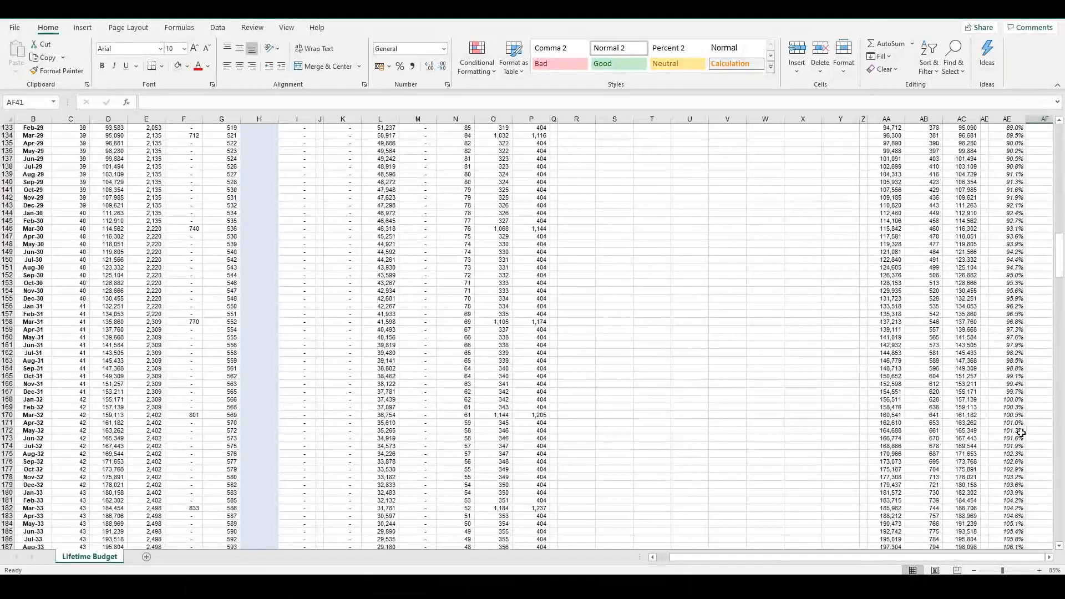
left_click(1024, 400)
scroll(977, 408, "left", 1)
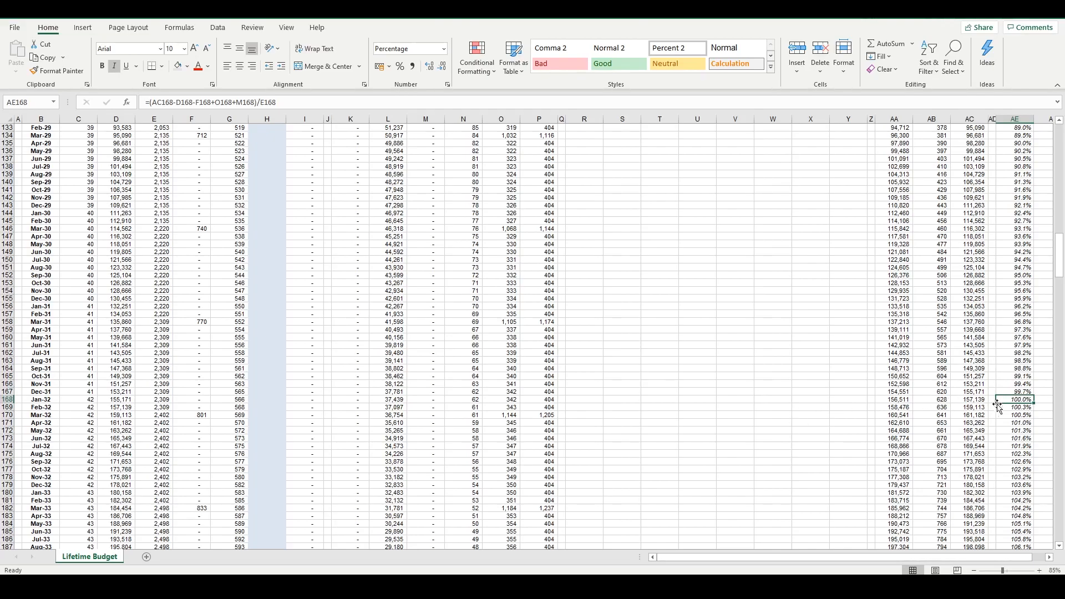
left_click_drag(1019, 400, 18, 400)
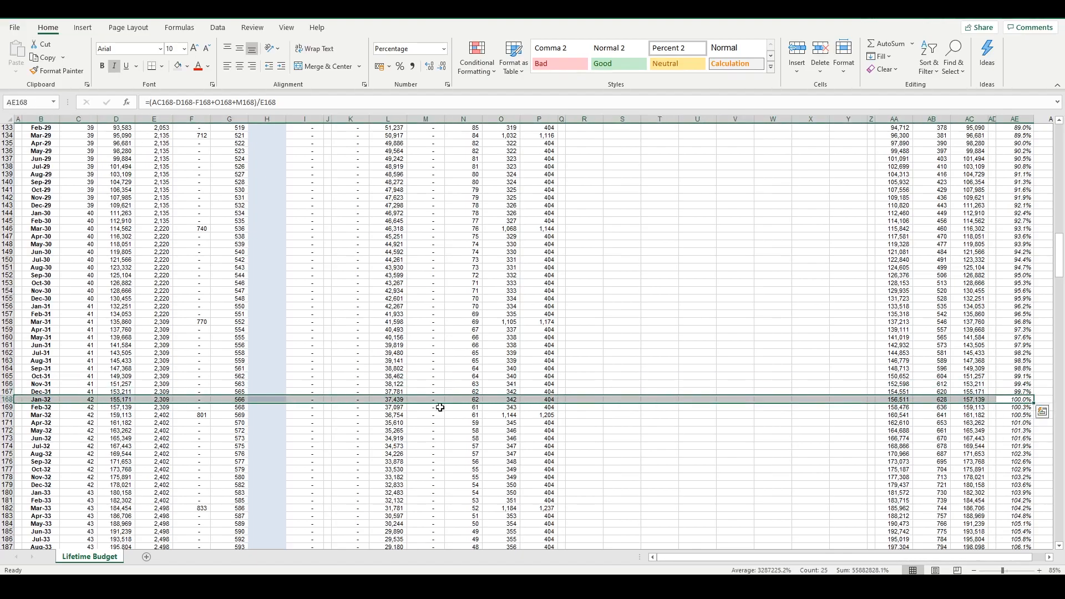
left_click(620, 413)
left_click(894, 413)
scroll(855, 394, "up", 20)
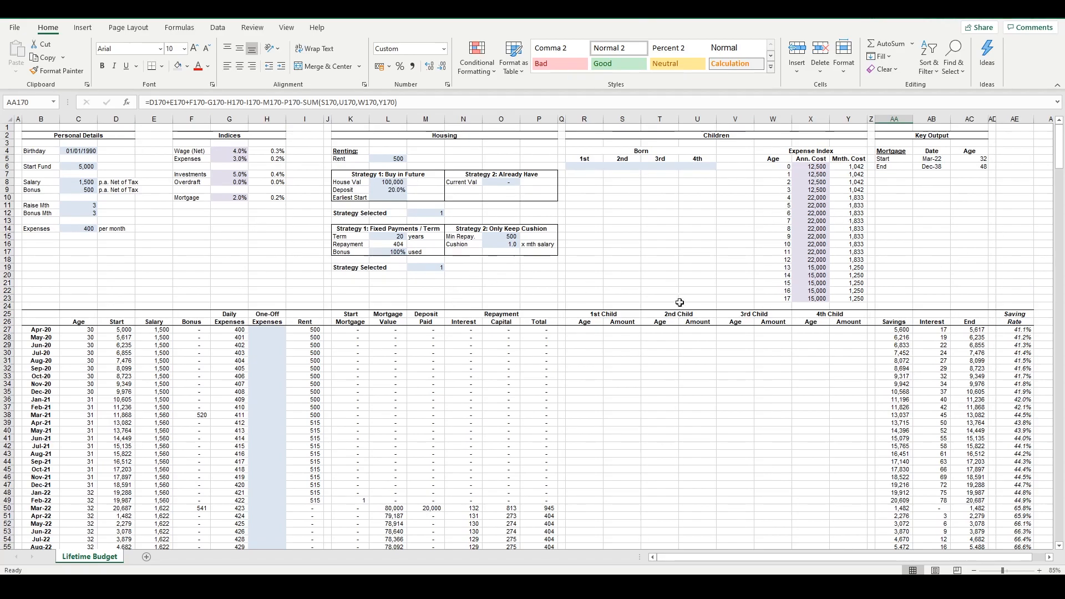
left_click(388, 276)
left_click(495, 274)
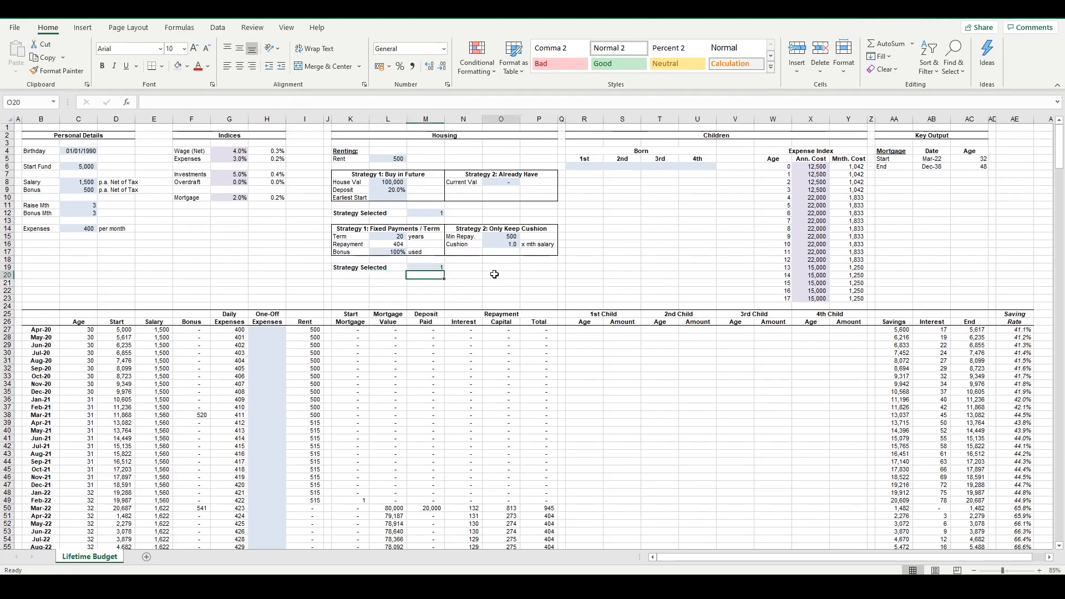
left_click(538, 290)
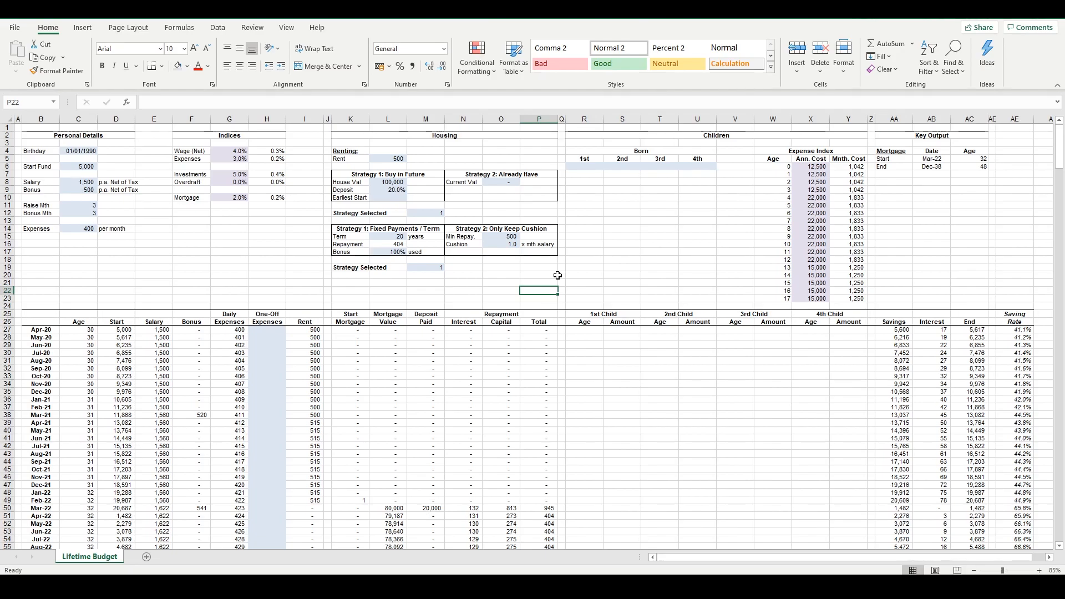
Review the Aug-20 Salary formula, the Apr-21 and May-21 Age cells, and the Apr-21 Bonus, Daily Expenses, One-Off Expenses and Rent cells
left_click(163, 361)
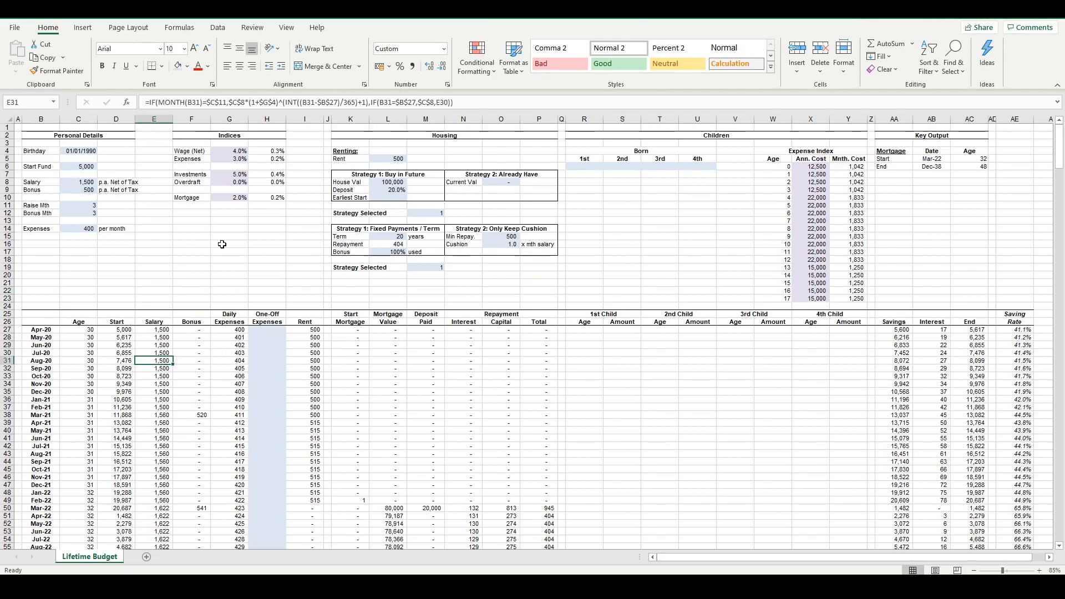
left_click(121, 423)
left_click_drag(90, 431, 90, 425)
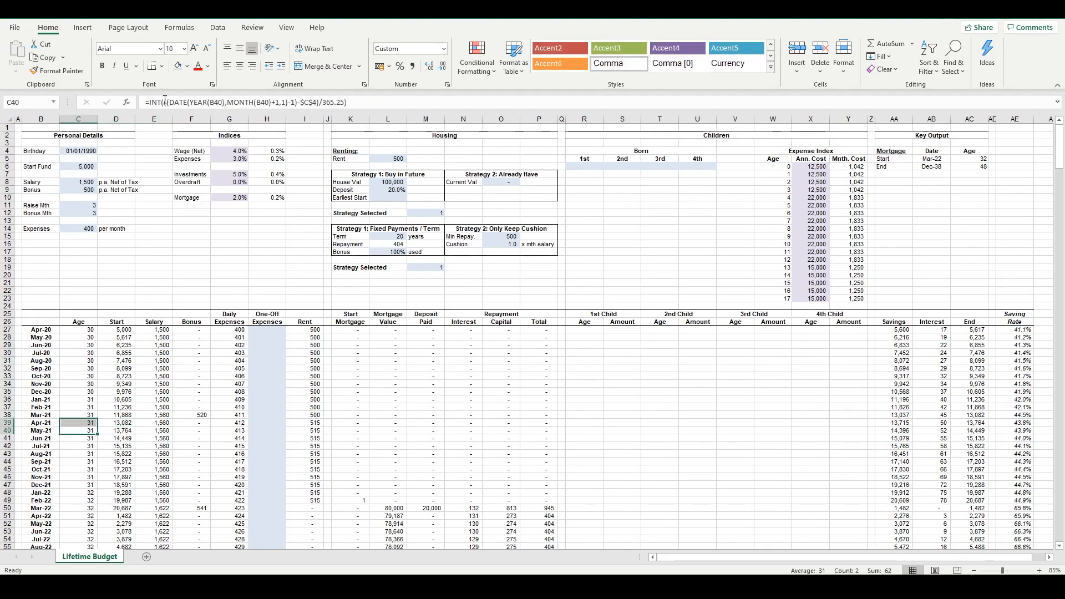
left_click(197, 421)
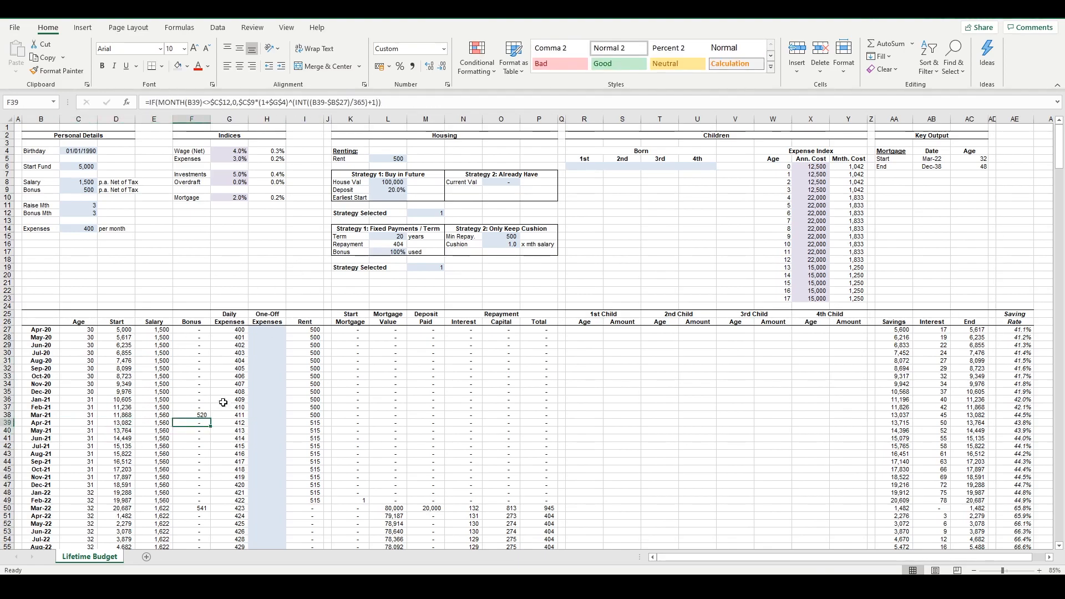
left_click(233, 422)
left_click(269, 422)
left_click(312, 422)
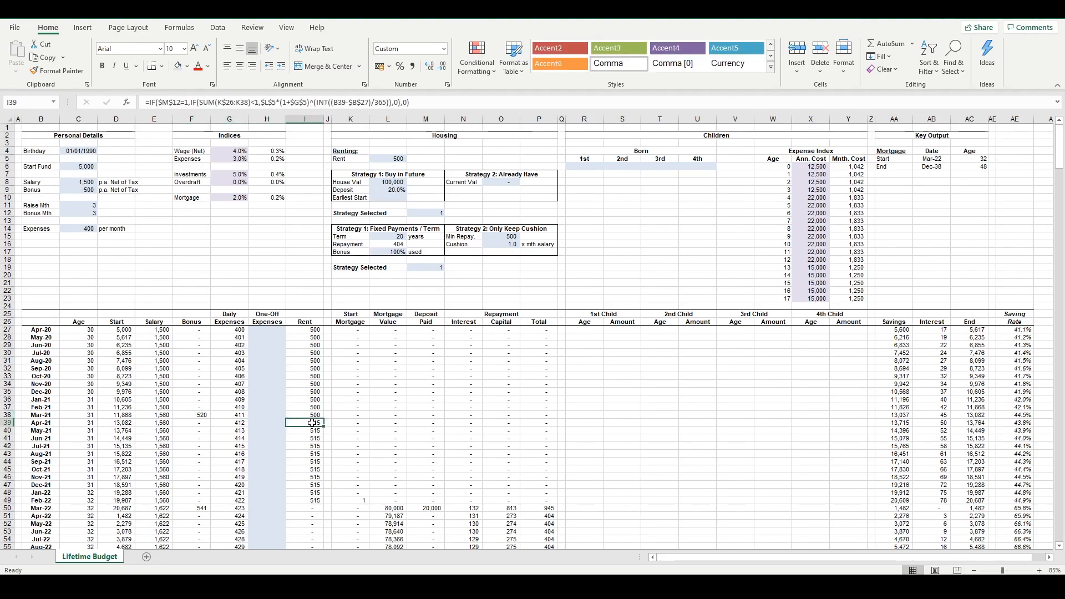
Inspect the Mar-21 Start Mortgage formula and trace the cells it references
left_click(348, 417)
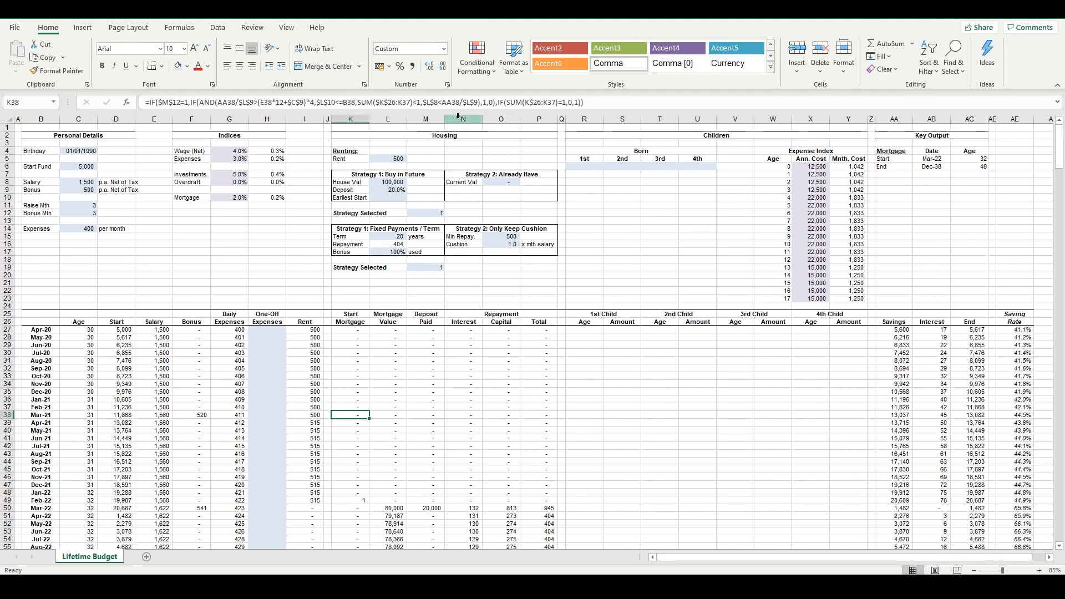
left_click(387, 104)
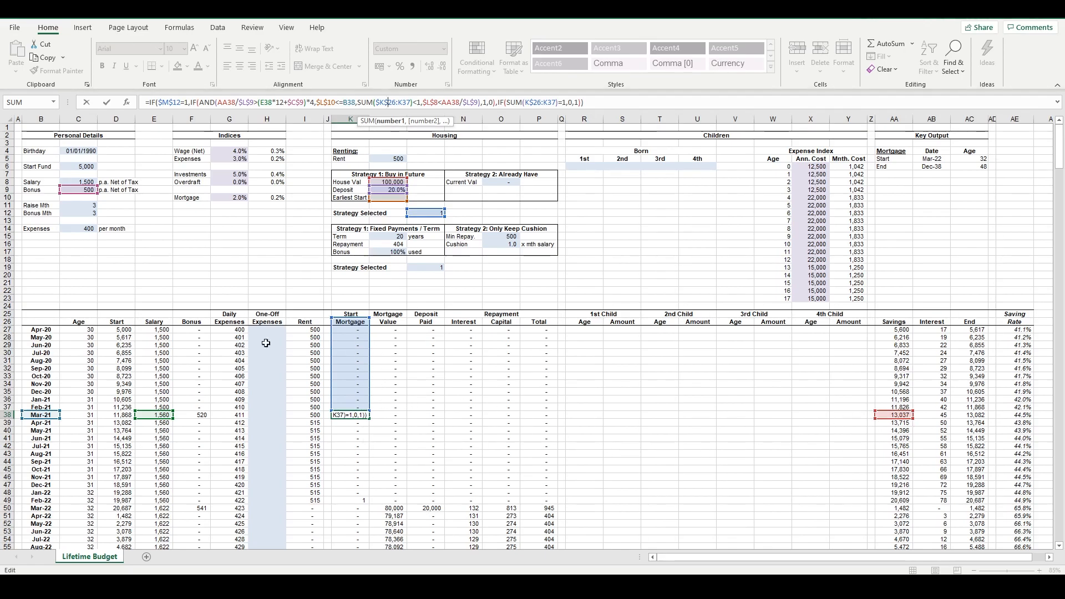
left_click_drag(56, 322, 1018, 493)
Inspect the Jan-21 Deposit Paid formula and the Dec-20 and Jun-21 Mortgage Value formulas
left_click(438, 399)
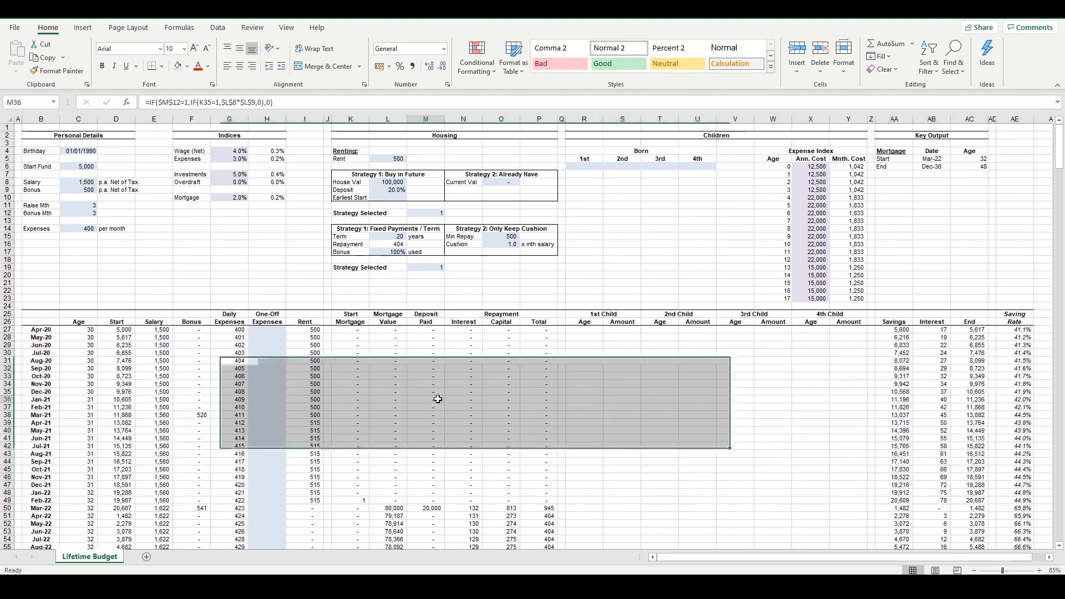
double_click(403, 392)
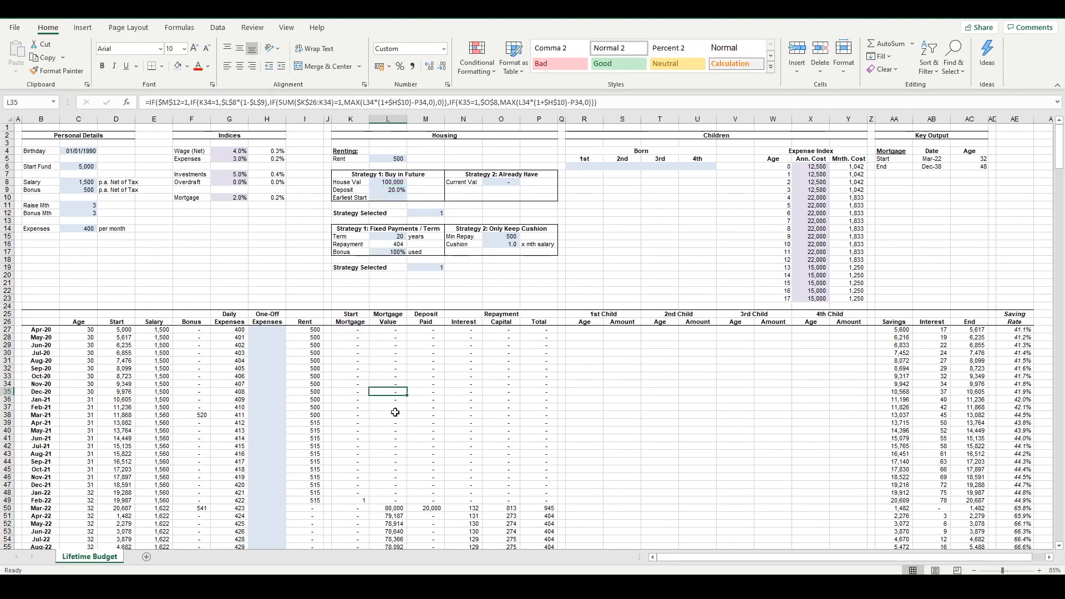
double_click(394, 438)
key("Escape")
Trace the May-22 Mortgage Value formula's references, including its check on the Start Mortgage column and its current house value branch
left_click(395, 524)
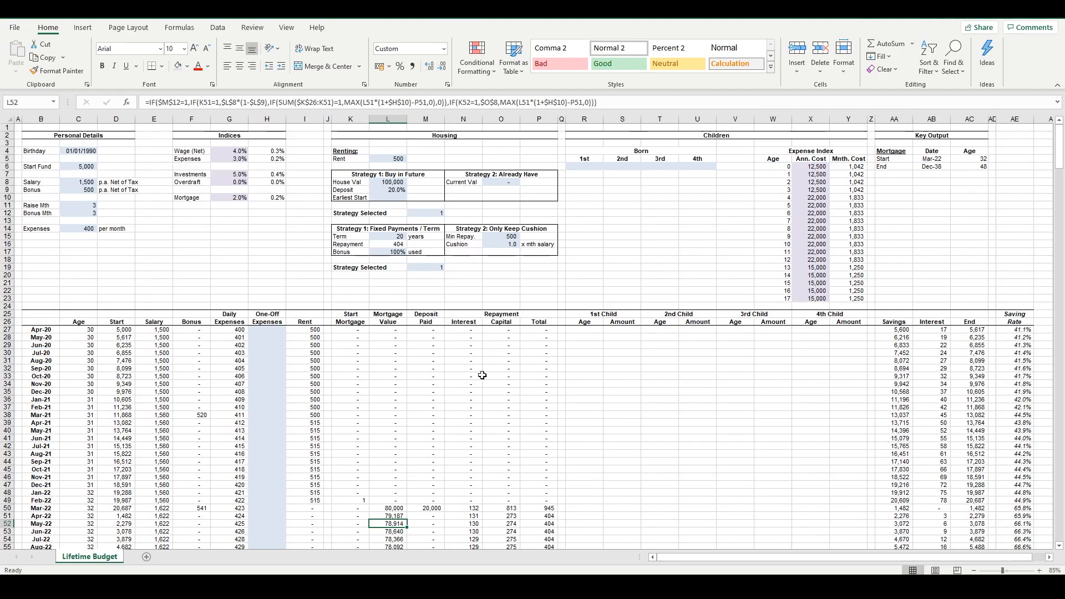
key("F2")
left_click(503, 99)
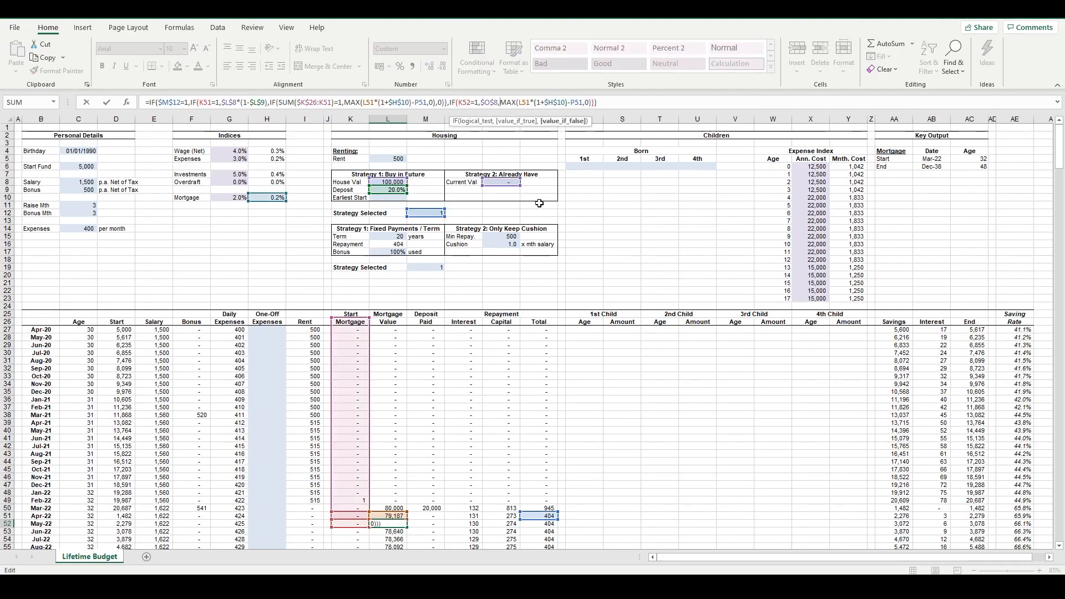
key("Escape")
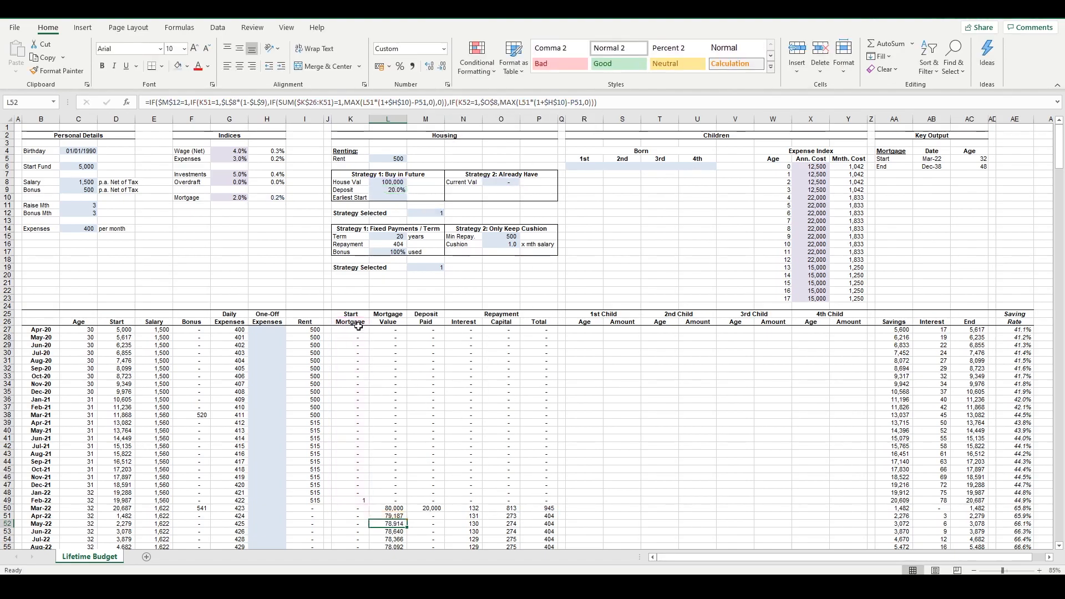
left_click(460, 103)
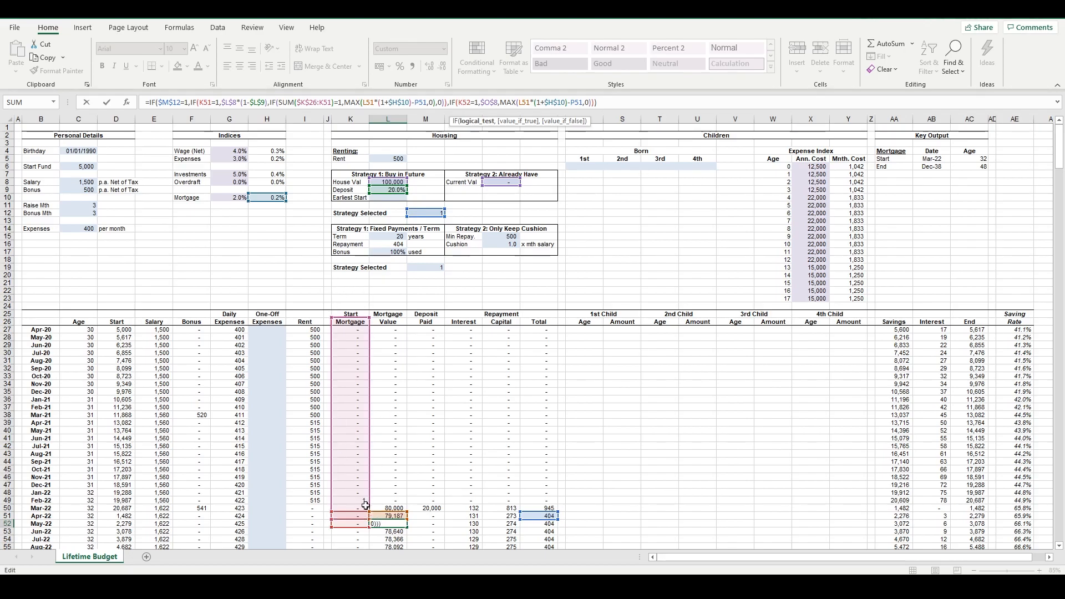
key("Return")
Compare the Mortgage Value formulas before the mortgage starts with the Apr-22 one
left_click(388, 399)
left_click_drag(386, 363, 389, 487)
left_click(388, 408)
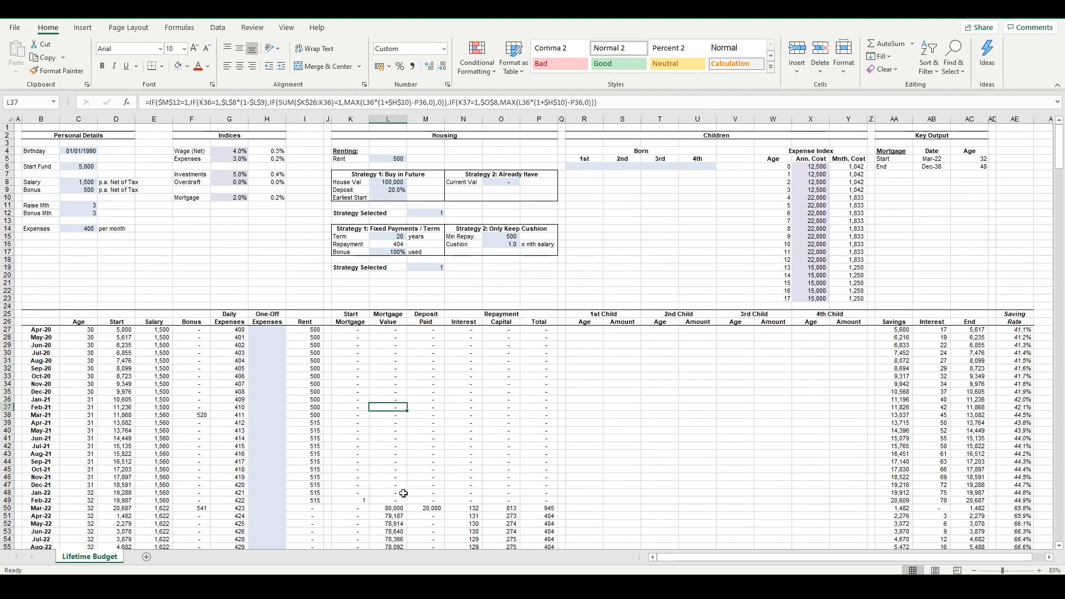
left_click(395, 515)
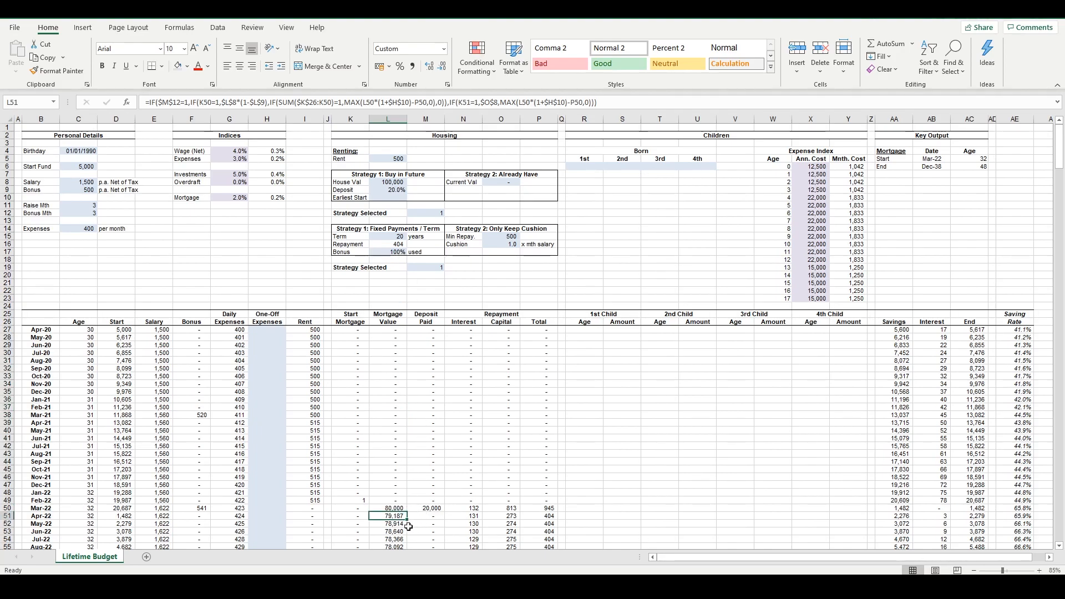
Compare the Mar-22 Deposit Paid formula with the cells below it
left_click(425, 507)
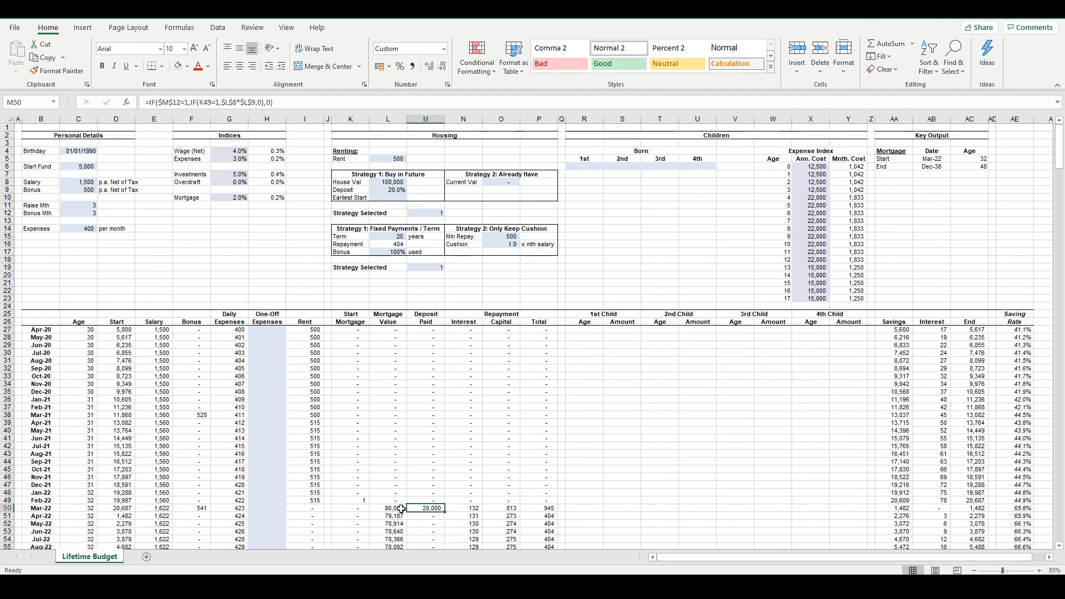
left_click_drag(970, 516, 284, 543)
left_click(412, 531)
left_click(411, 509)
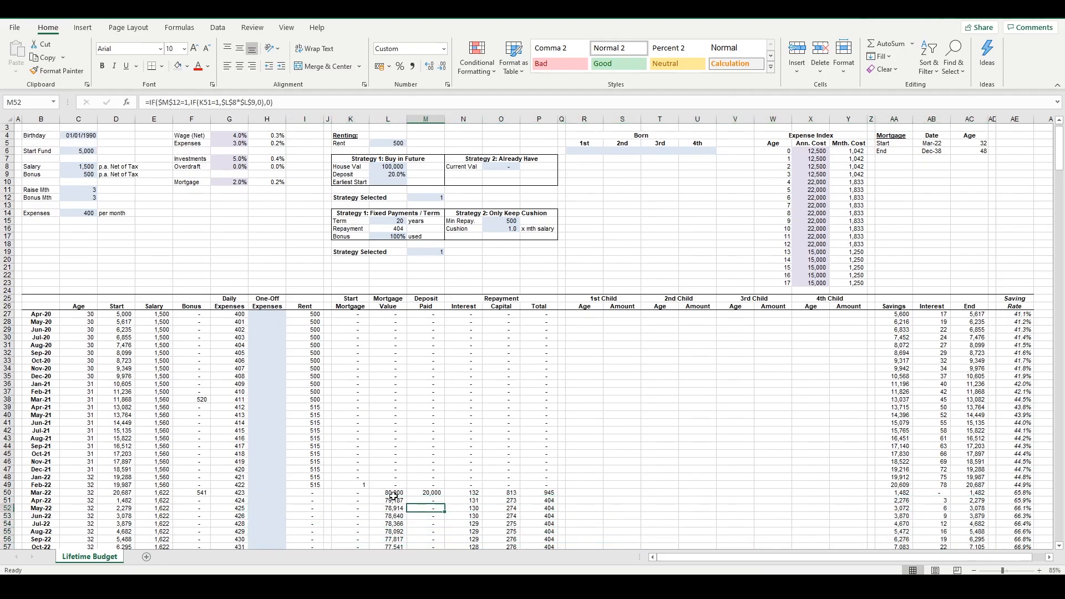
Review the mortgage value, deposit and repayment cells around Jun-22, plus the Aug-21 2nd Child Amount formula
left_click_drag(359, 494, 391, 501)
left_click(396, 517)
left_click(455, 509)
left_click(439, 523)
left_click(473, 517)
left_click(527, 518)
left_click_drag(344, 237, 688, 538)
left_click(697, 439)
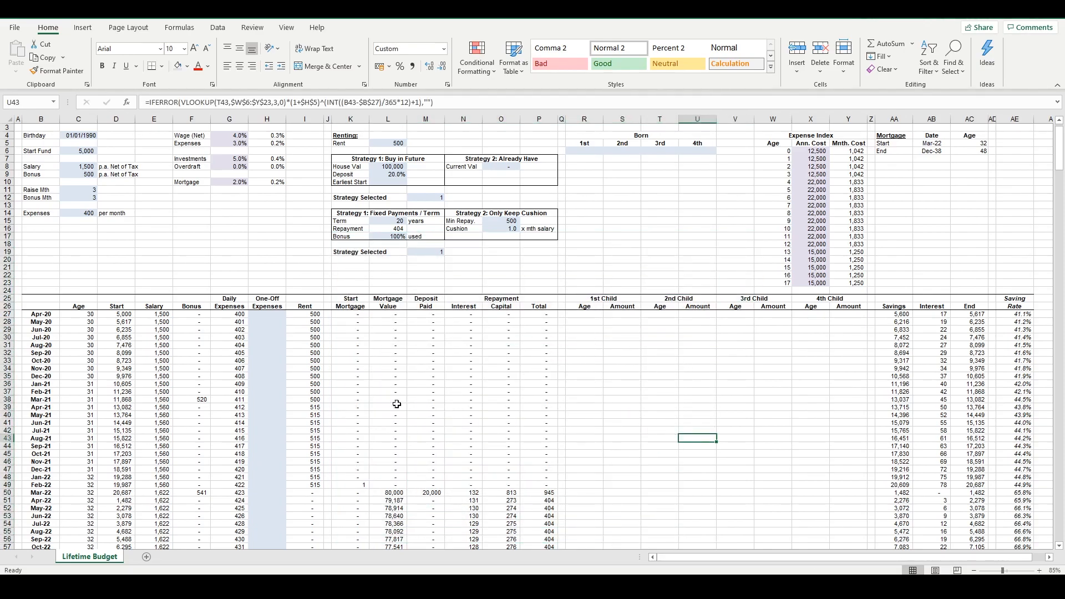
Compare the Aug-22 and May-22 Mortgage Value formulas
left_click(394, 502)
left_click(400, 532)
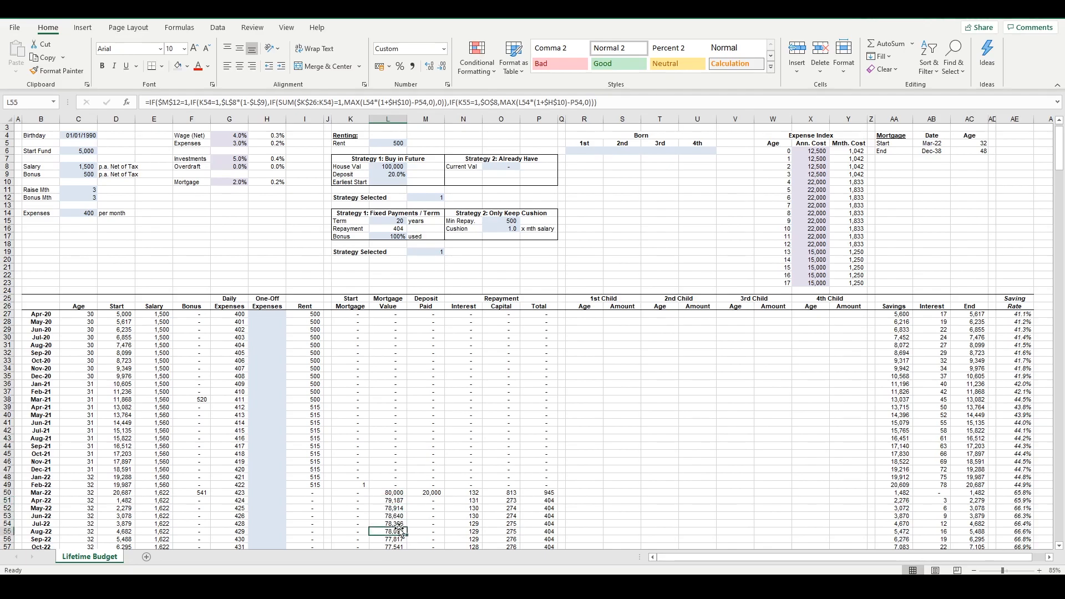
left_click(399, 507)
scroll(424, 292, "up", 1)
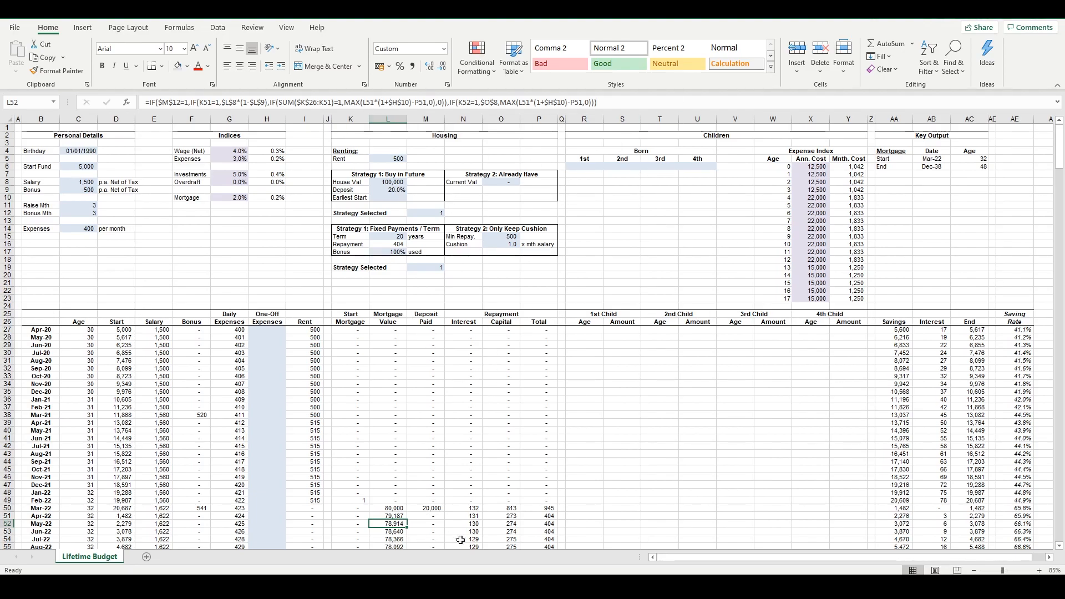
Inspect the May-22 mortgage repayment formulas for Interest, Capital and Total
left_click(474, 523)
left_click(508, 523)
left_click(543, 517)
left_click(501, 524)
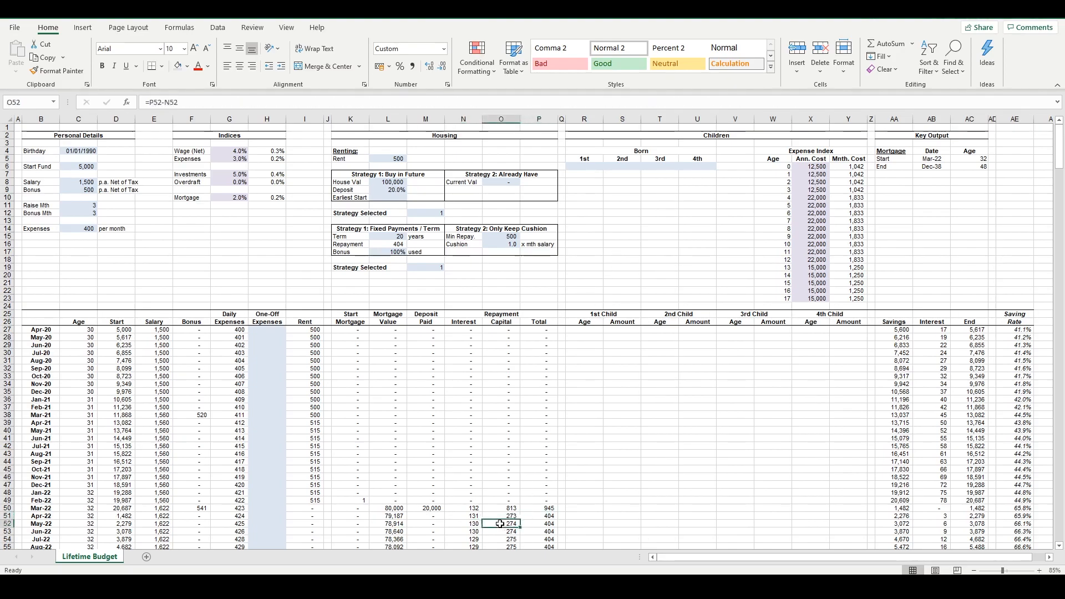
left_click(537, 523)
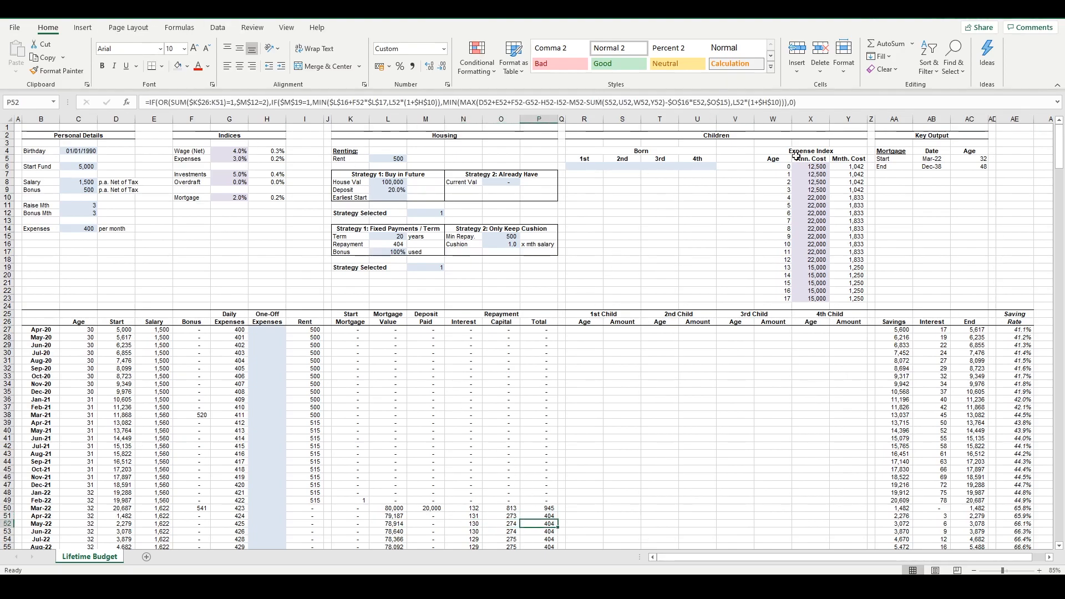
Examine the Dec-21 1st Child Amount formula, highlighting its VLOOKUP part and its expense inflation factor, and leave it unedited
left_click(618, 487)
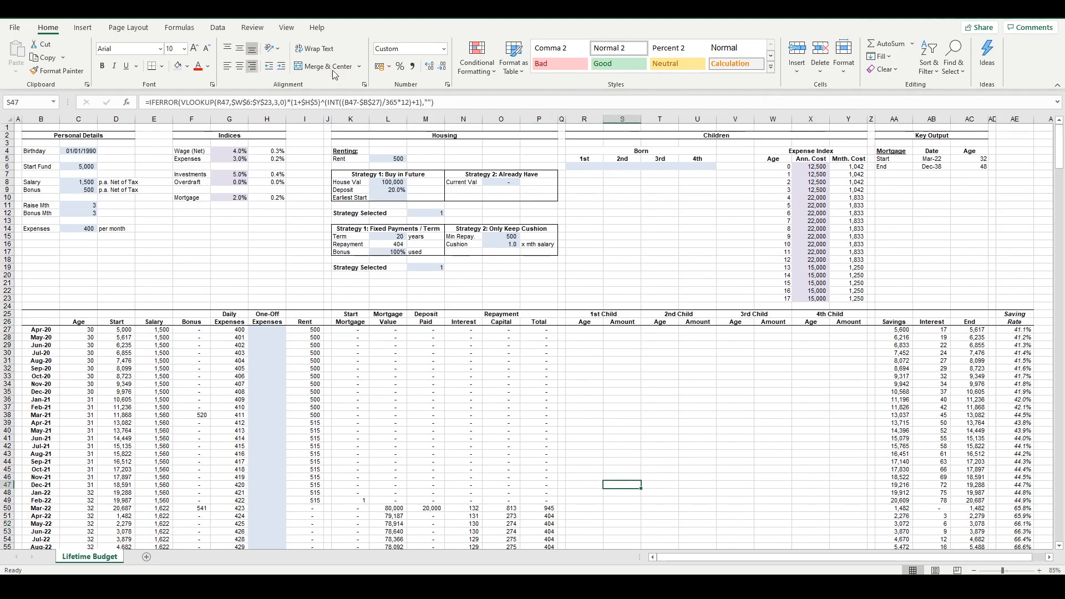
key("F2")
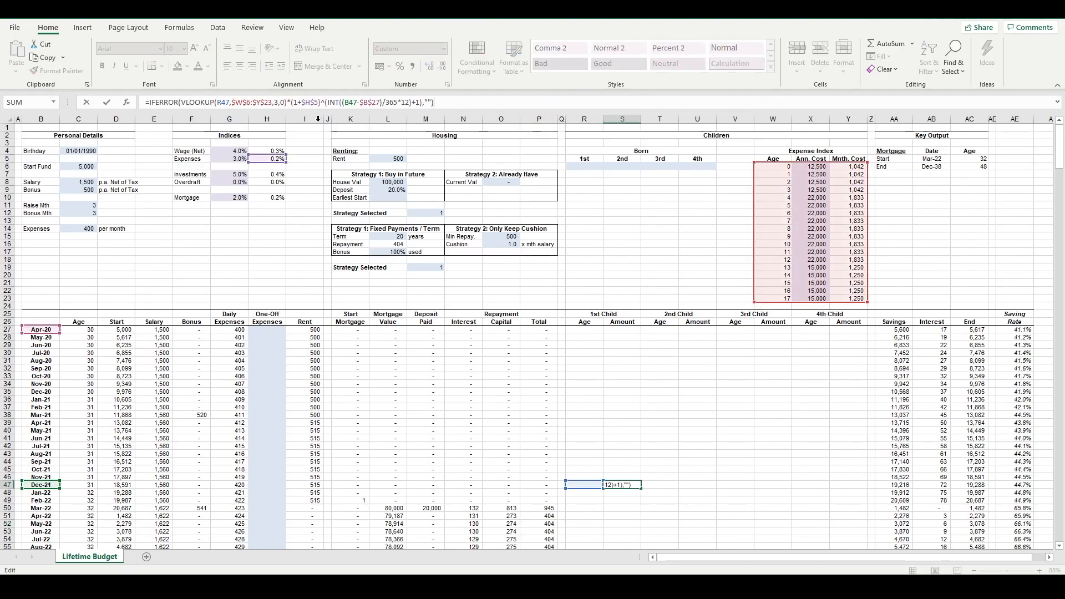
left_click_drag(287, 101, 181, 102)
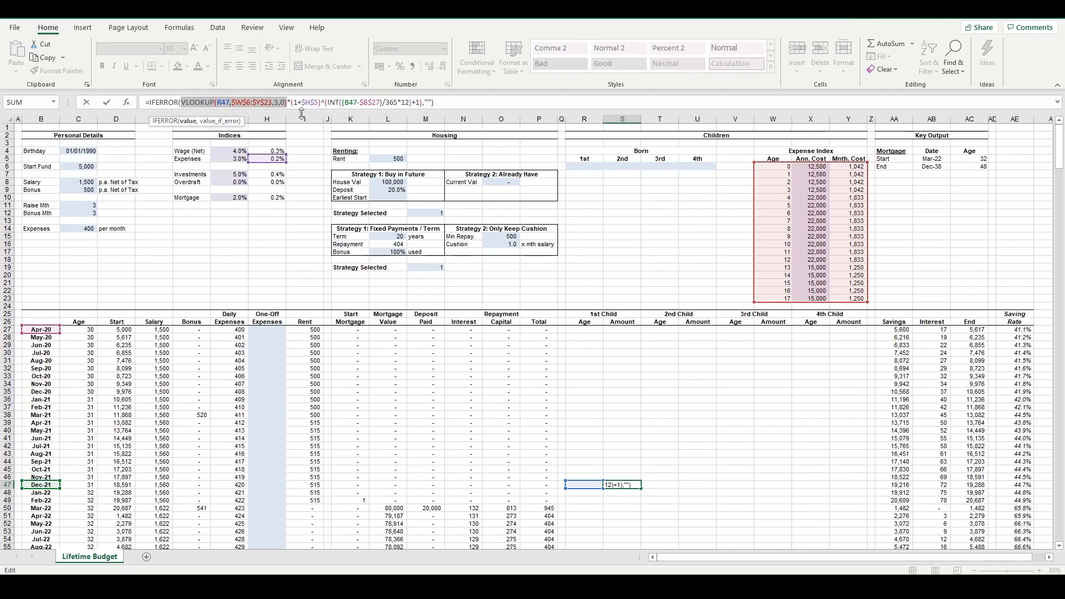
left_click_drag(289, 102, 424, 105)
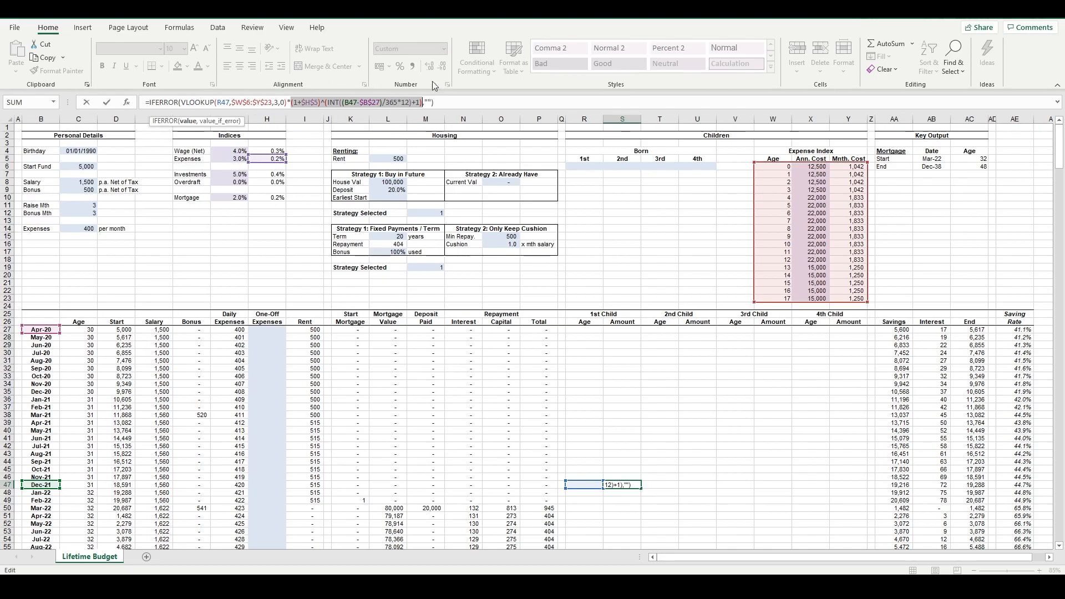
key("Escape")
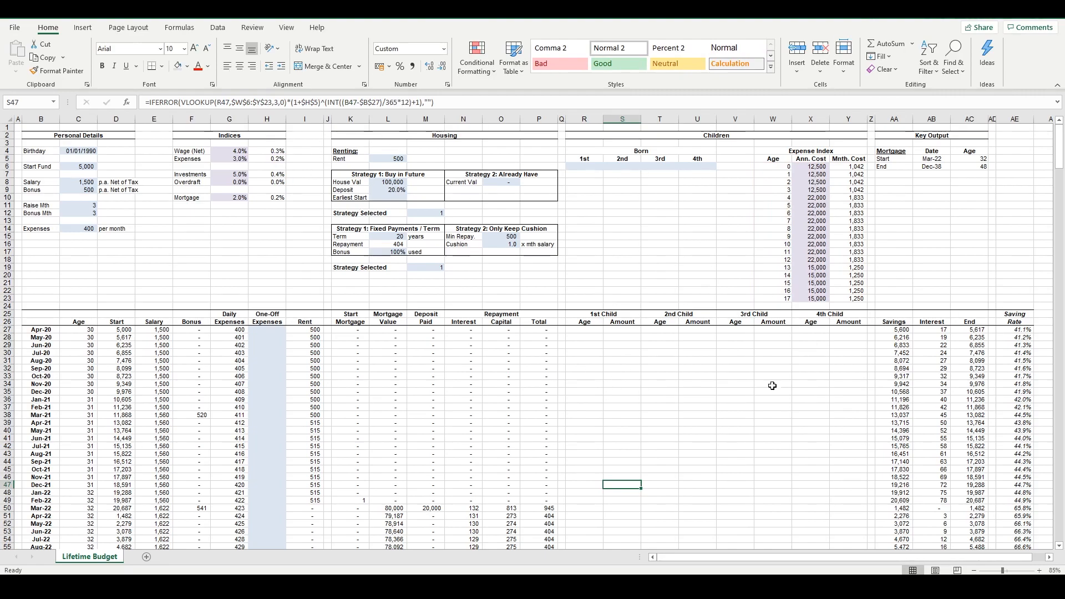
Inspect the Sep-21 Savings formula and the Dec-20 3rd Child Amount formula
left_click(897, 461)
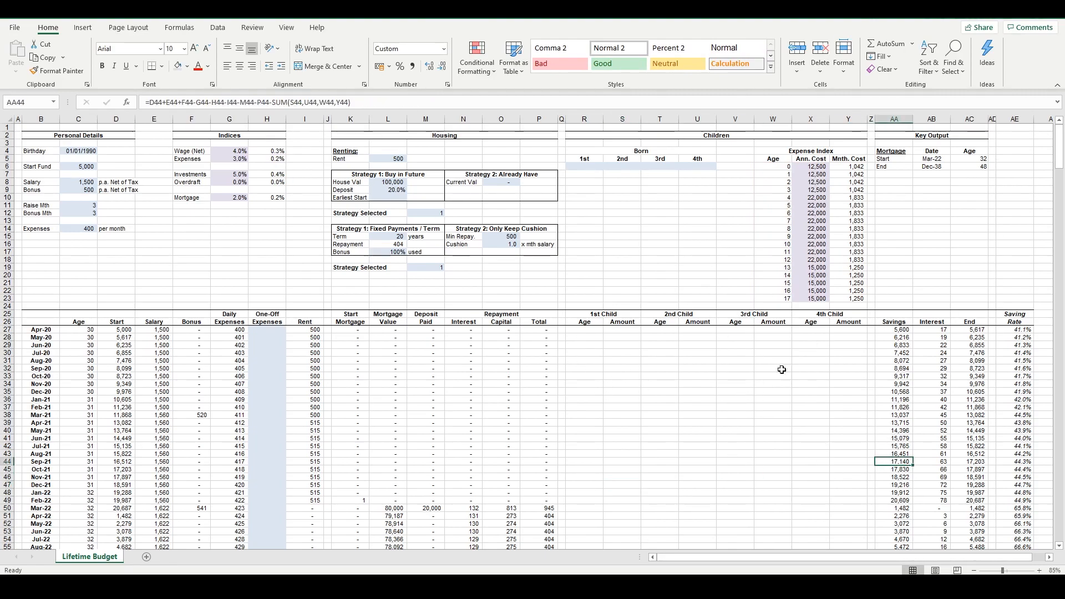
left_click(761, 395)
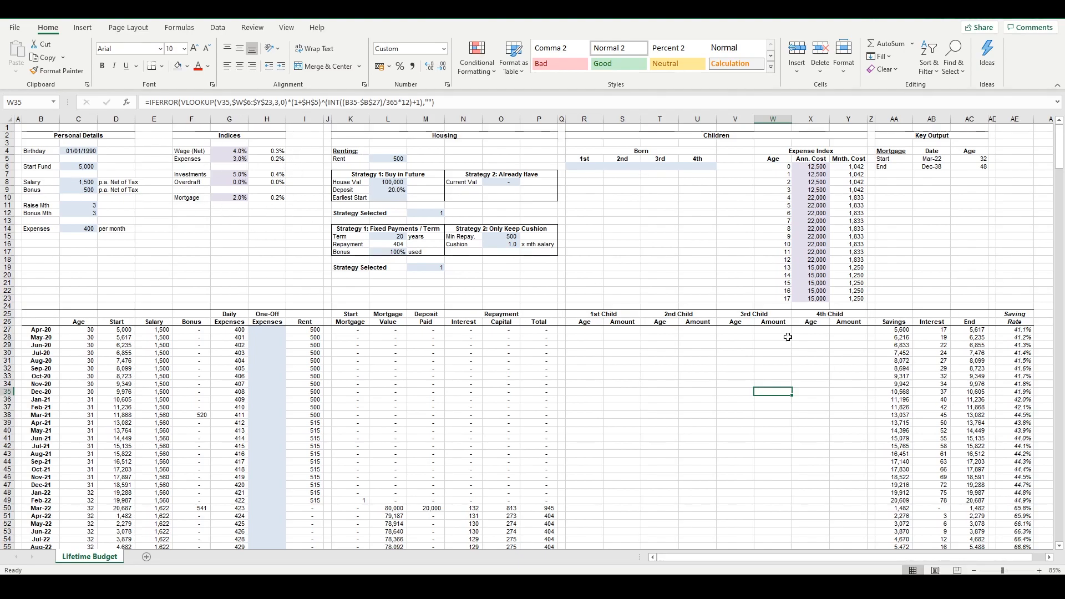
Inspect the Savings formula for Oct-21 and the Interest and End balance formulas for Nov-21
left_click(921, 447)
left_click(903, 469)
left_click(942, 477)
left_click(970, 476)
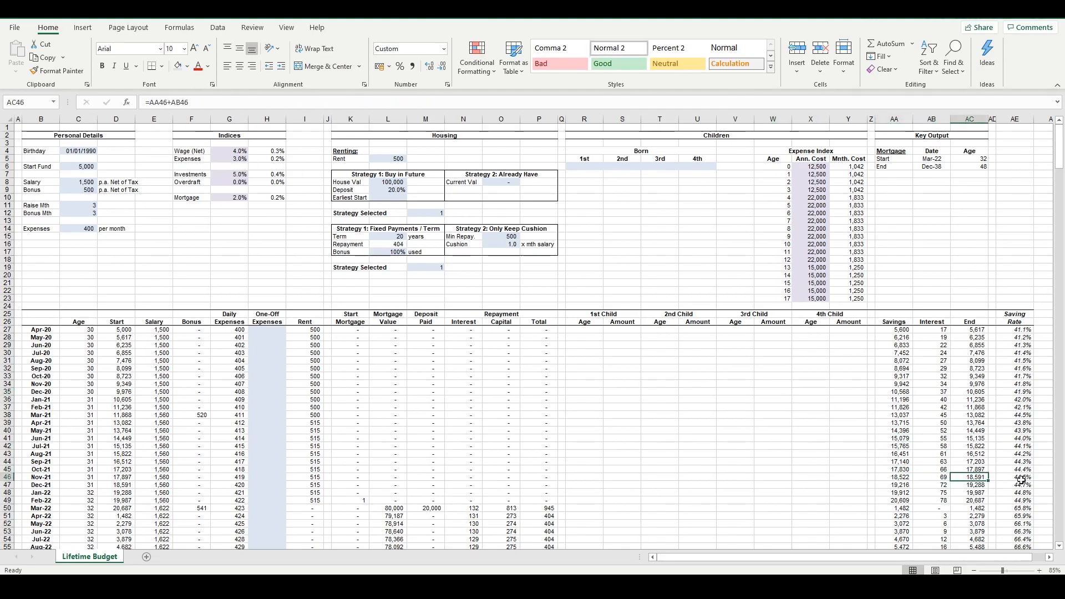
Examine the Jul-21 Rent formula and the cells it references, focusing on its date-based INT part, and leave it unedited
left_click(242, 462)
double_click(311, 446)
left_click(360, 104)
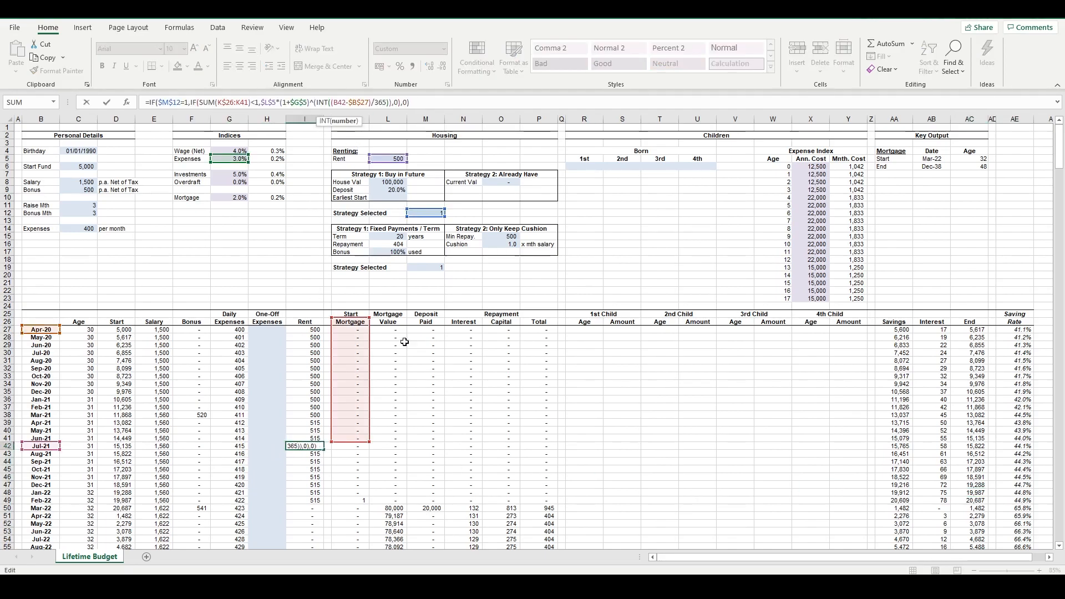
key("Escape")
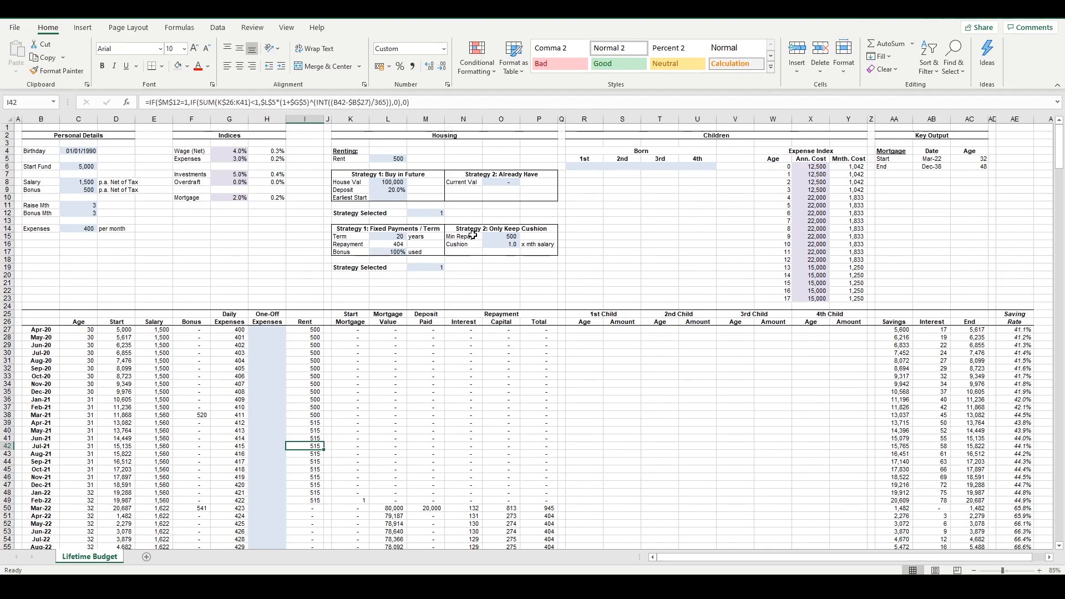
Review the annual and monthly child costs by age in the Expense Index table
left_click(629, 420)
left_click_drag(808, 160, 827, 284)
left_click(847, 277)
left_click(847, 278)
Compare the 1st Child Amount formulas across the monthly rows from Apr-20 to Nov-21
left_click(618, 476)
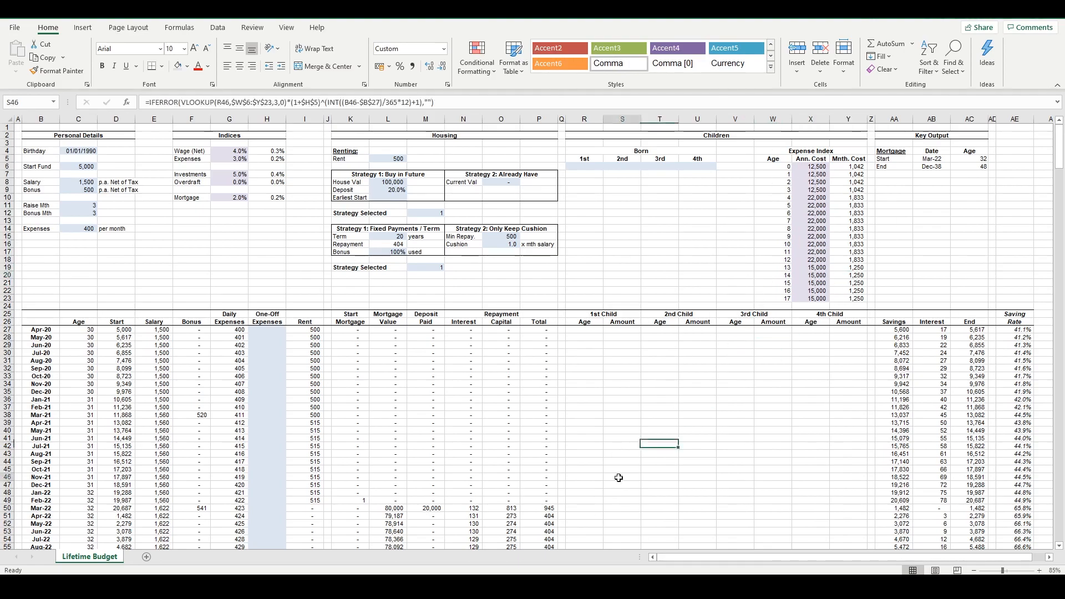
left_click(602, 406)
left_click(622, 400)
left_click(619, 444)
left_click(621, 400)
left_click(621, 423)
left_click(621, 439)
left_click(622, 399)
left_click(623, 462)
left_click_drag(623, 414, 621, 399)
left_click(620, 384)
left_click(617, 354)
left_click(619, 330)
left_click(624, 353)
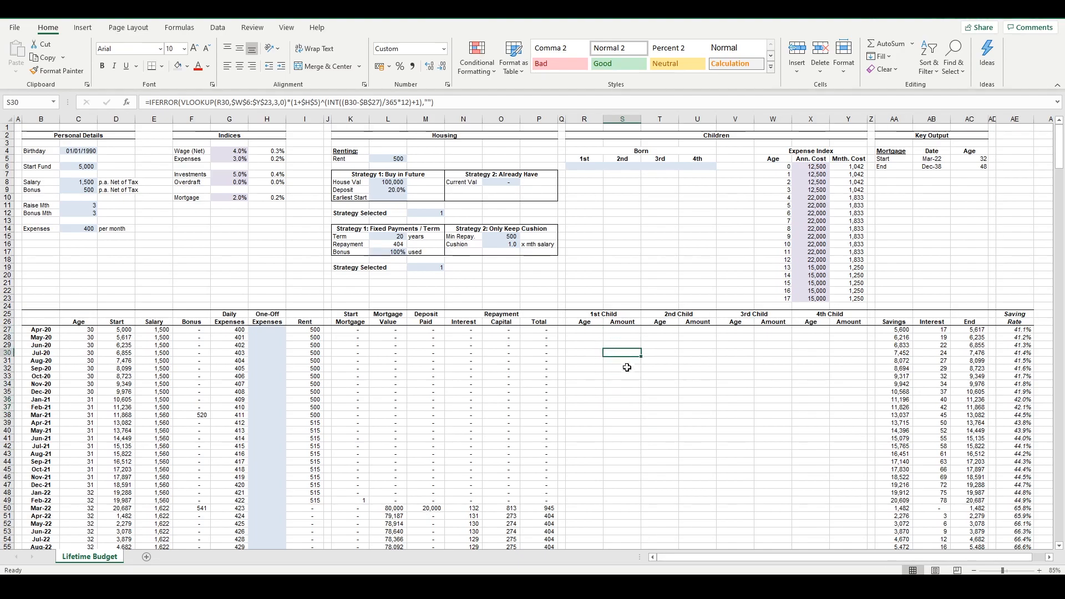
left_click(624, 392)
left_click(629, 438)
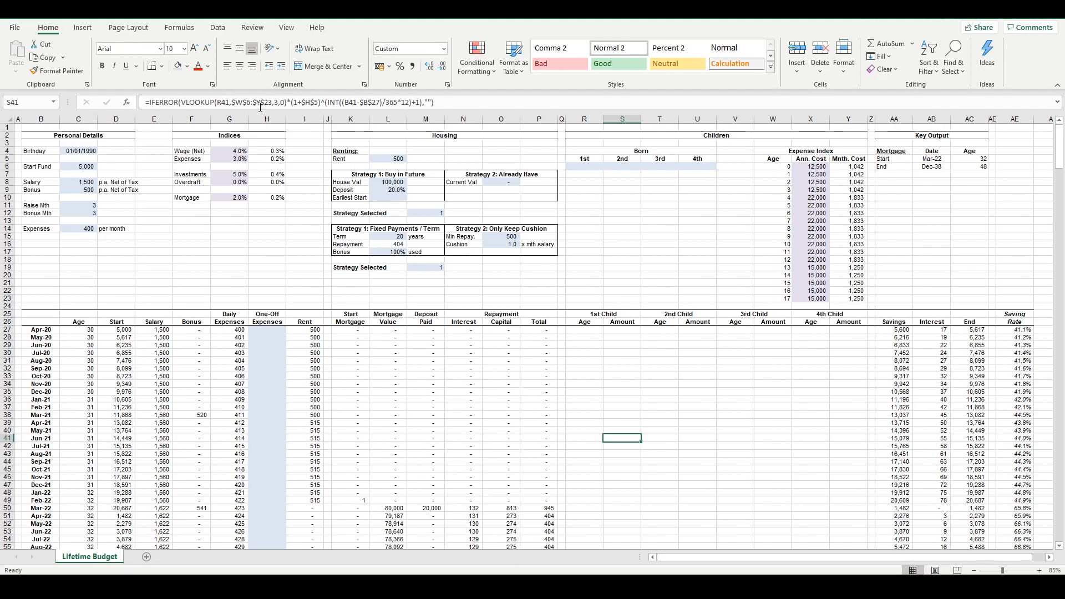
left_click(629, 412)
left_click(630, 385)
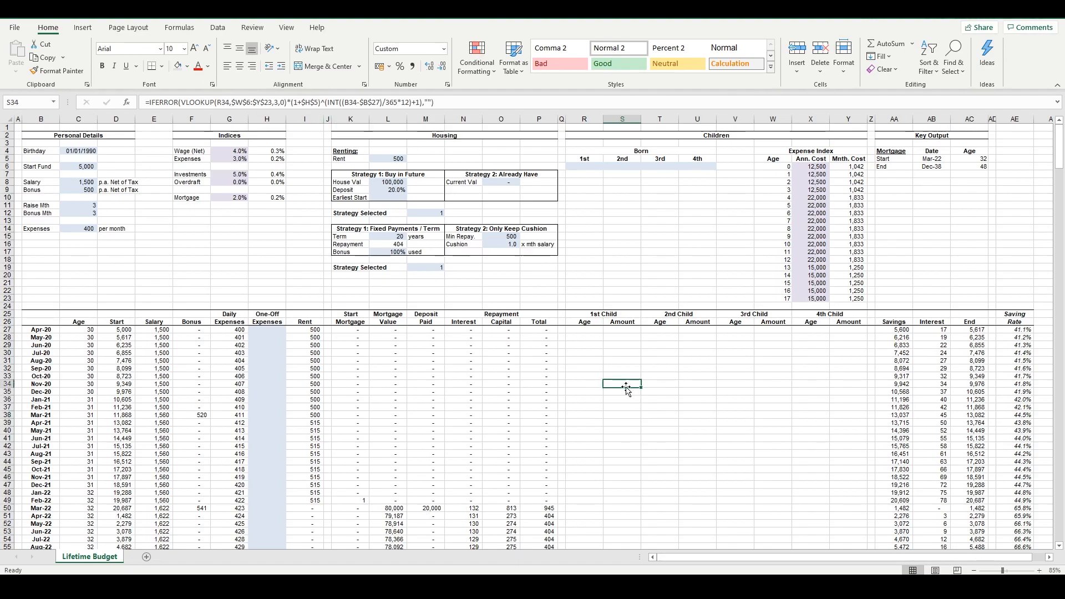